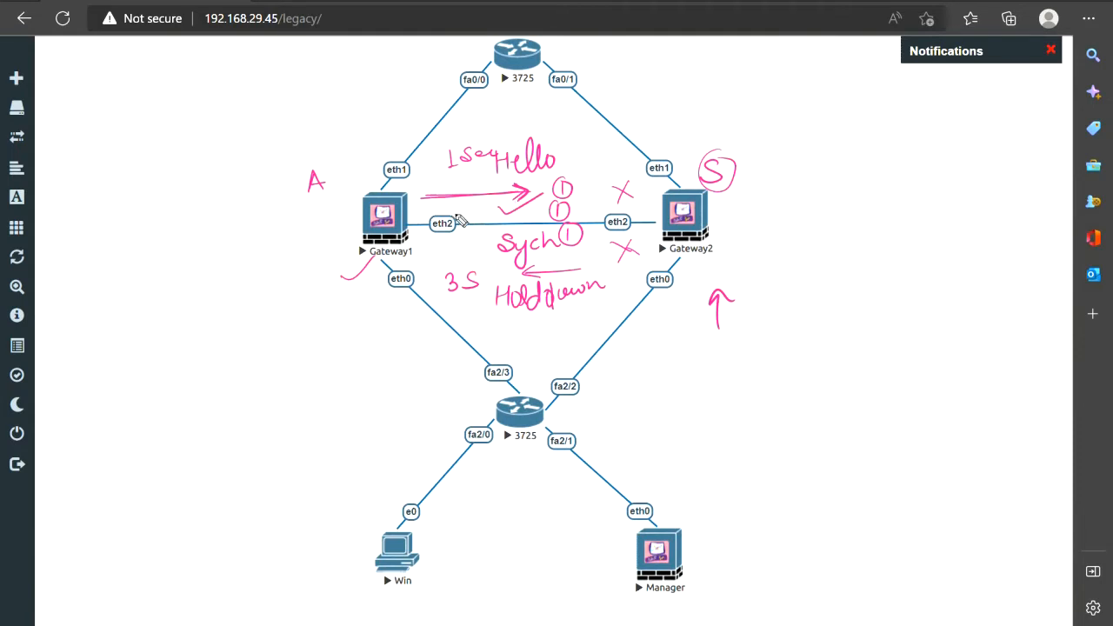
# With the pen, cross out the eth2 link beside Gateway1 and draw a box around Gateway2
pyautogui.moveTo(462, 217)
pyautogui.mouseDown()
pyautogui.moveTo(470, 231)
pyautogui.moveTo(459, 232)
pyautogui.mouseUp()
pyautogui.moveTo(687, 149)
pyautogui.mouseDown()
pyautogui.moveTo(646, 214)
pyautogui.moveTo(713, 278)
pyautogui.moveTo(753, 268)
pyautogui.mouseUp()
pyautogui.moveTo(741, 167); pyautogui.dragTo(756, 265)
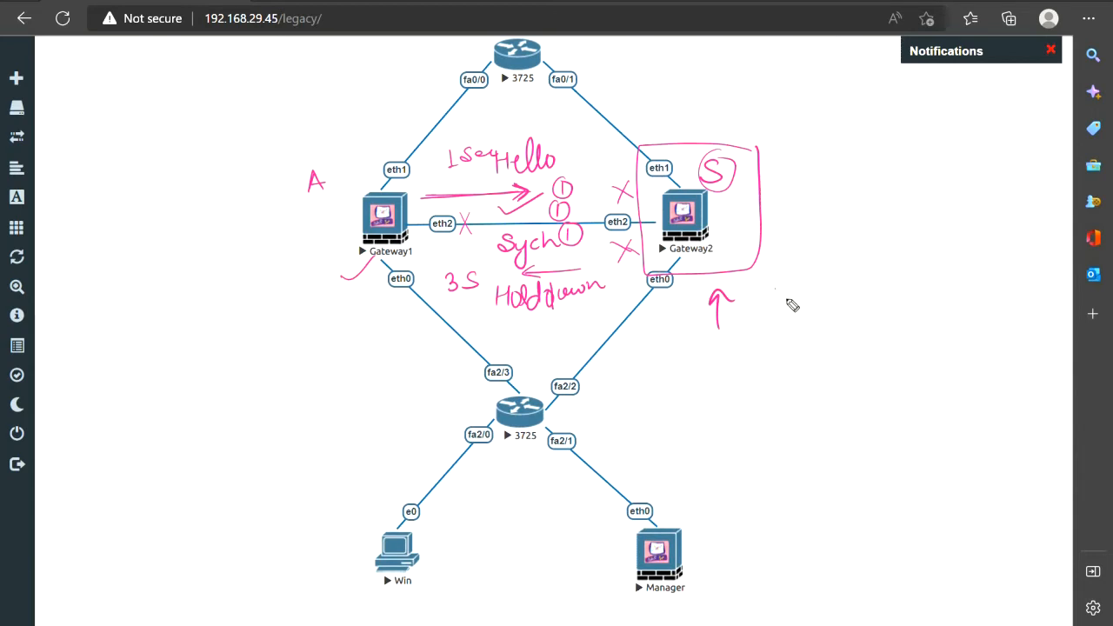
# Handwrite the notes Power On and Hello beside the diagram, and Preemption at the top right
pyautogui.moveTo(794, 309)
pyautogui.mouseDown()
pyautogui.moveTo(840, 308)
pyautogui.moveTo(855, 284)
pyautogui.moveTo(880, 289)
pyautogui.moveTo(849, 270)
pyautogui.mouseUp()
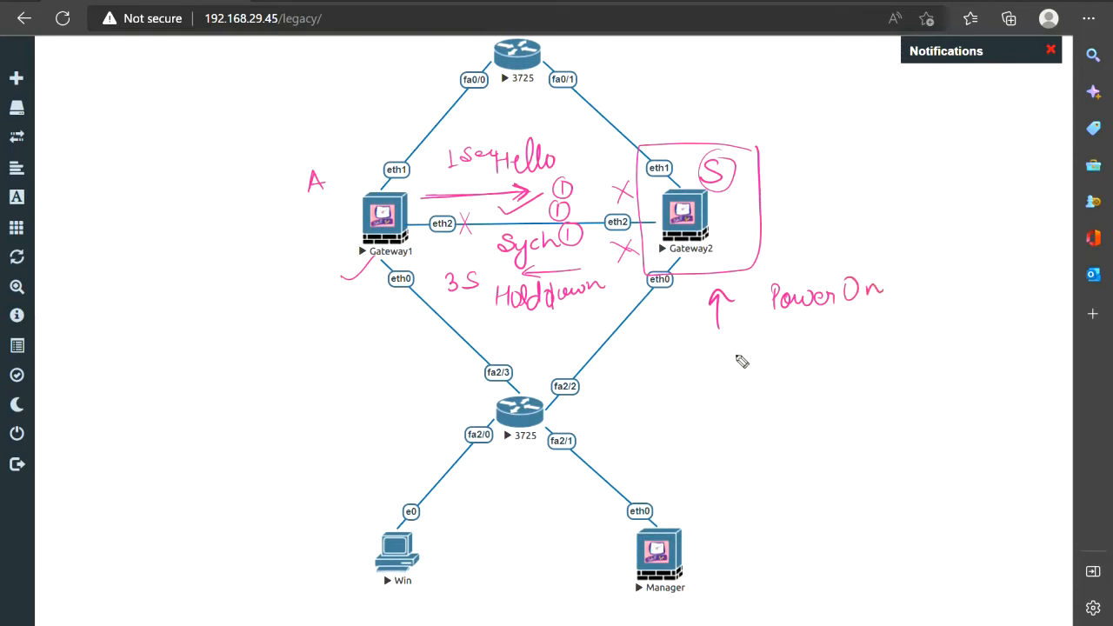
pyautogui.moveTo(780, 344); pyautogui.dragTo(731, 356)
pyautogui.moveTo(731, 357)
pyautogui.mouseDown()
pyautogui.moveTo(823, 368)
pyautogui.moveTo(838, 388)
pyautogui.mouseUp()
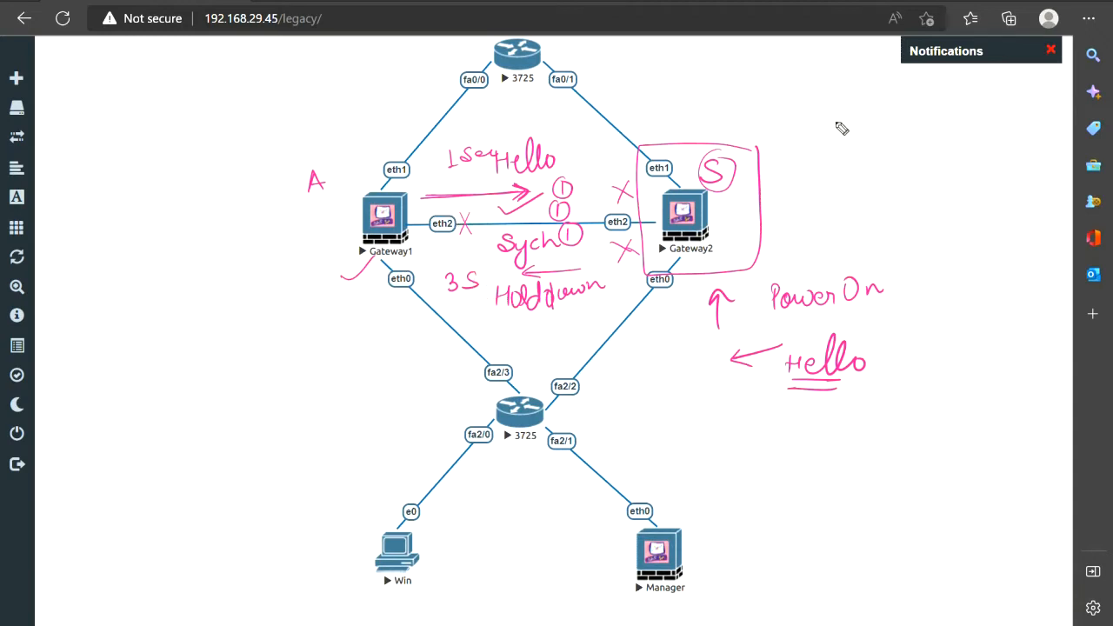
pyautogui.moveTo(831, 105)
pyautogui.mouseDown()
pyautogui.moveTo(830, 135)
pyautogui.moveTo(832, 122)
pyautogui.moveTo(919, 140)
pyautogui.moveTo(922, 127)
pyautogui.moveTo(984, 118)
pyautogui.mouseUp()
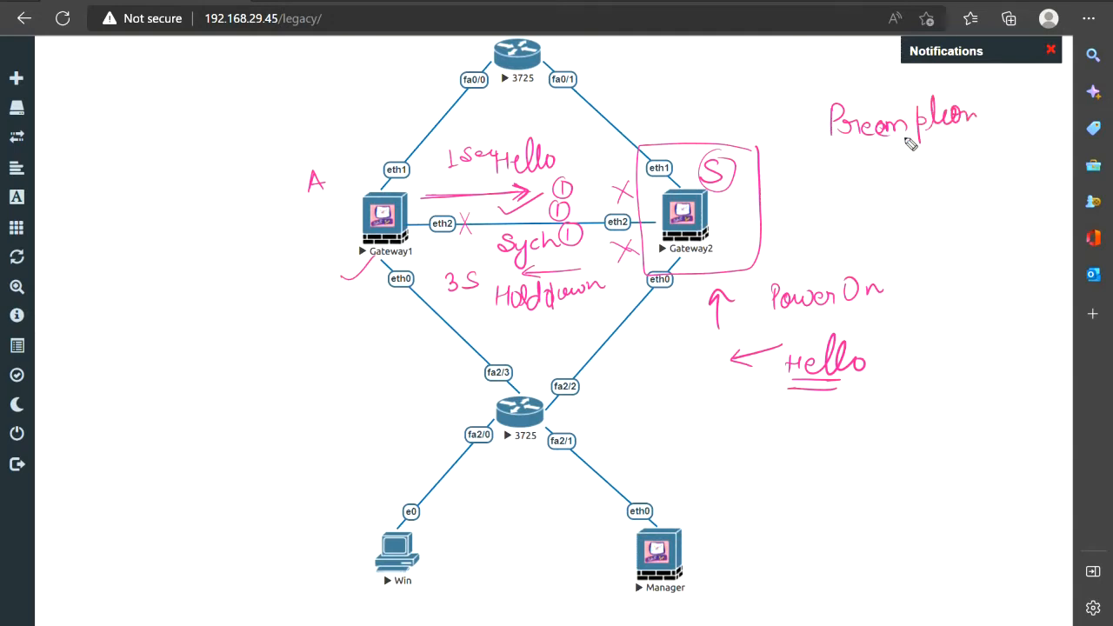
# Underline Preemption and write OFF after it
pyautogui.moveTo(853, 141); pyautogui.dragTo(981, 132)
pyautogui.moveTo(997, 111)
pyautogui.mouseDown()
pyautogui.moveTo(997, 125)
pyautogui.moveTo(999, 110)
pyautogui.mouseUp()
pyautogui.moveTo(1013, 107)
pyautogui.mouseDown()
pyautogui.moveTo(1012, 124)
pyautogui.moveTo(1029, 127)
pyautogui.mouseUp()
pyautogui.moveTo(1028, 106); pyautogui.dragTo(1041, 105)
pyautogui.moveTo(1030, 116); pyautogui.dragTo(1038, 115)
pyautogui.moveTo(1000, 130); pyautogui.dragTo(1041, 129)
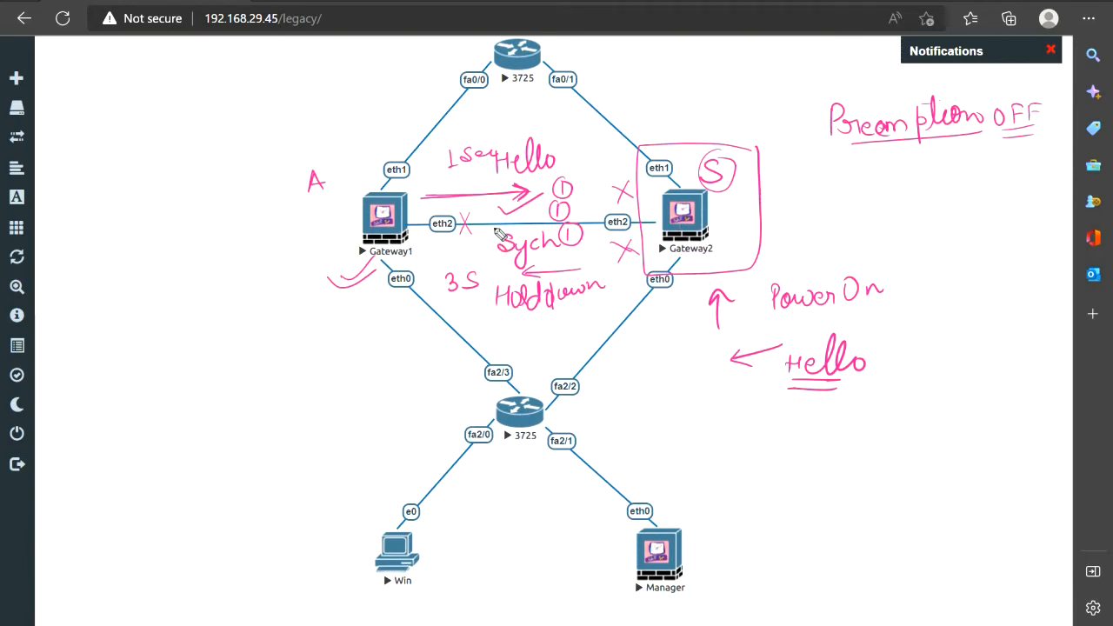
# Mark an X beside Gateway1, draw an arrow under the 3S Holddown note, and bracket Preemption OFF
pyautogui.moveTo(315, 250)
pyautogui.mouseDown()
pyautogui.moveTo(327, 259)
pyautogui.moveTo(315, 264)
pyautogui.mouseUp()
pyautogui.moveTo(379, 305); pyautogui.dragTo(478, 298)
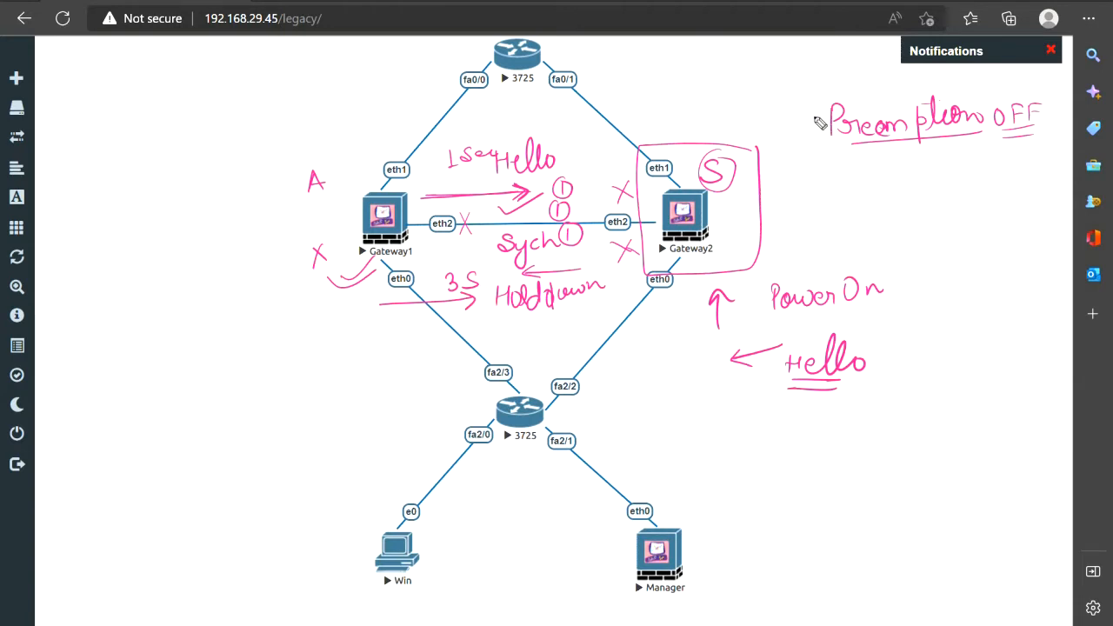
pyautogui.moveTo(819, 99); pyautogui.dragTo(809, 150)
# Circle A and S in blue, then draw an arc from A to Gateway2 labelled Active
pyautogui.moveTo(322, 162)
pyautogui.mouseDown()
pyautogui.moveTo(301, 191)
pyautogui.moveTo(335, 165)
pyautogui.mouseUp()
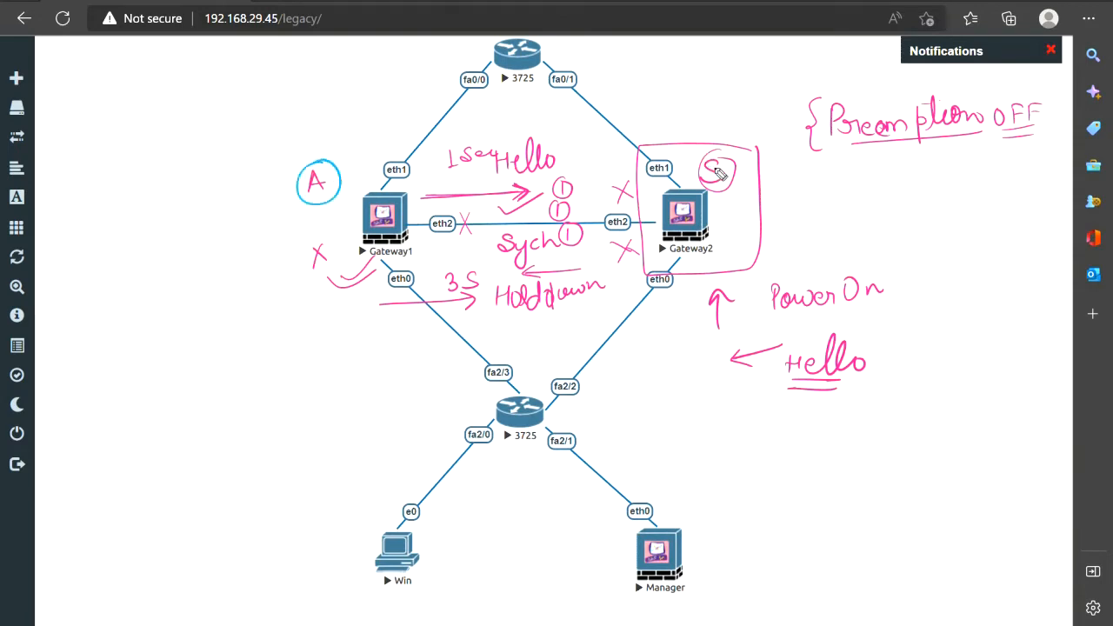
pyautogui.moveTo(728, 162)
pyautogui.mouseDown()
pyautogui.moveTo(702, 187)
pyautogui.moveTo(741, 174)
pyautogui.moveTo(724, 153)
pyautogui.mouseUp()
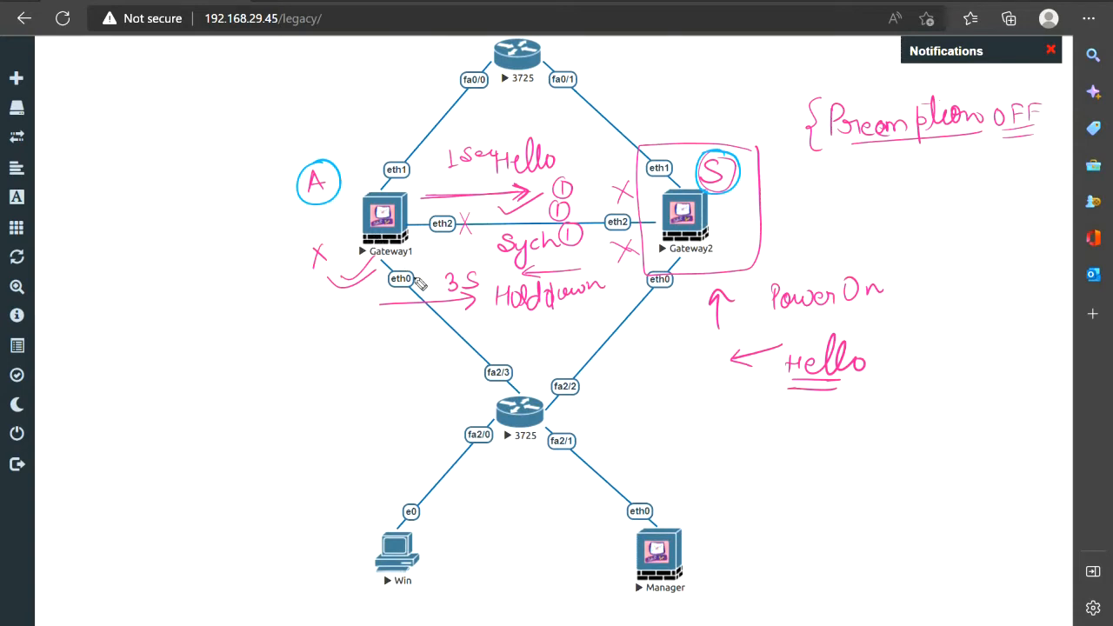
pyautogui.moveTo(338, 173); pyautogui.dragTo(419, 279)
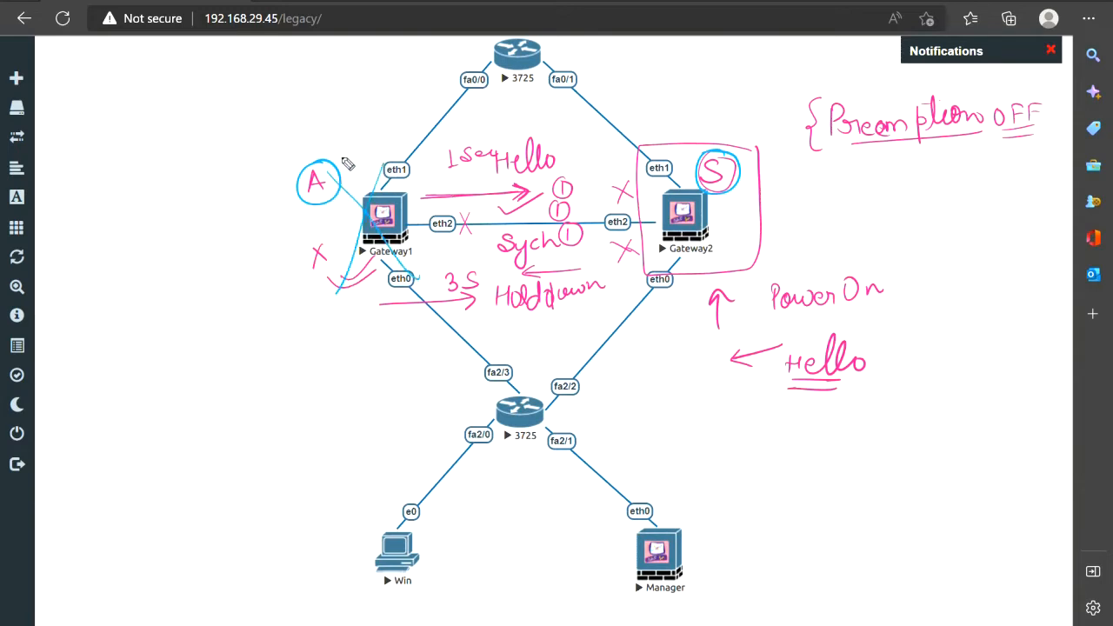
pyautogui.moveTo(339, 154)
pyautogui.mouseDown()
pyautogui.moveTo(485, 76)
pyautogui.moveTo(667, 130)
pyautogui.moveTo(714, 129)
pyautogui.mouseUp()
pyautogui.moveTo(735, 125)
pyautogui.mouseDown()
pyautogui.moveTo(743, 137)
pyautogui.moveTo(767, 123)
pyautogui.moveTo(782, 132)
pyautogui.mouseUp()
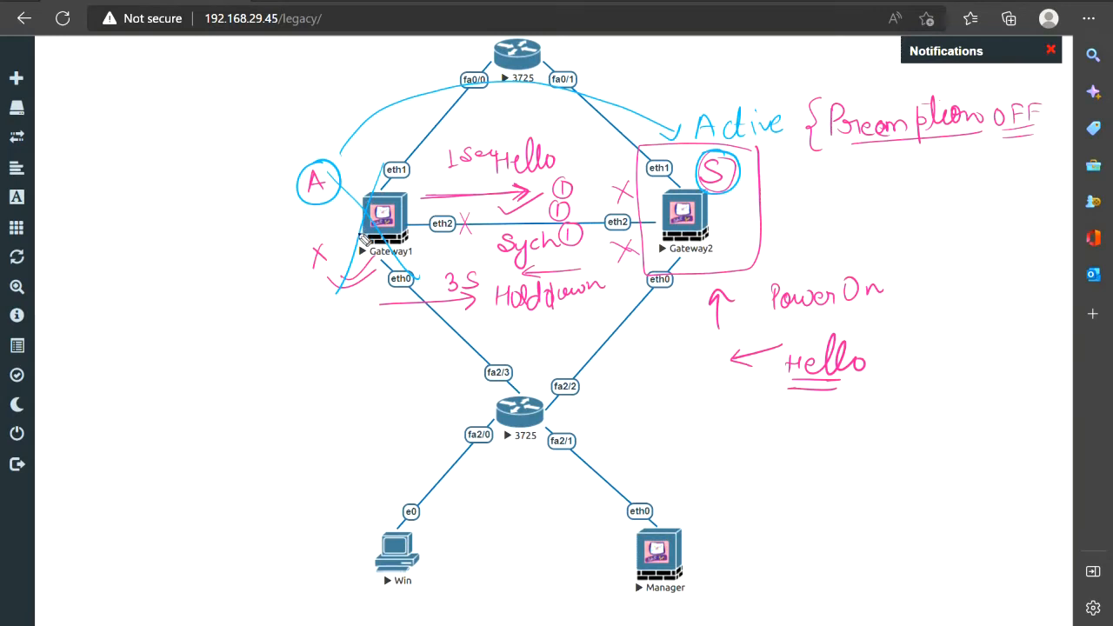
# Write an underlined ON below Preemption OFF, and draw arrows linking Active back to A
pyautogui.moveTo(317, 358)
pyautogui.mouseDown()
pyautogui.moveTo(357, 303)
pyautogui.moveTo(366, 309)
pyautogui.mouseUp()
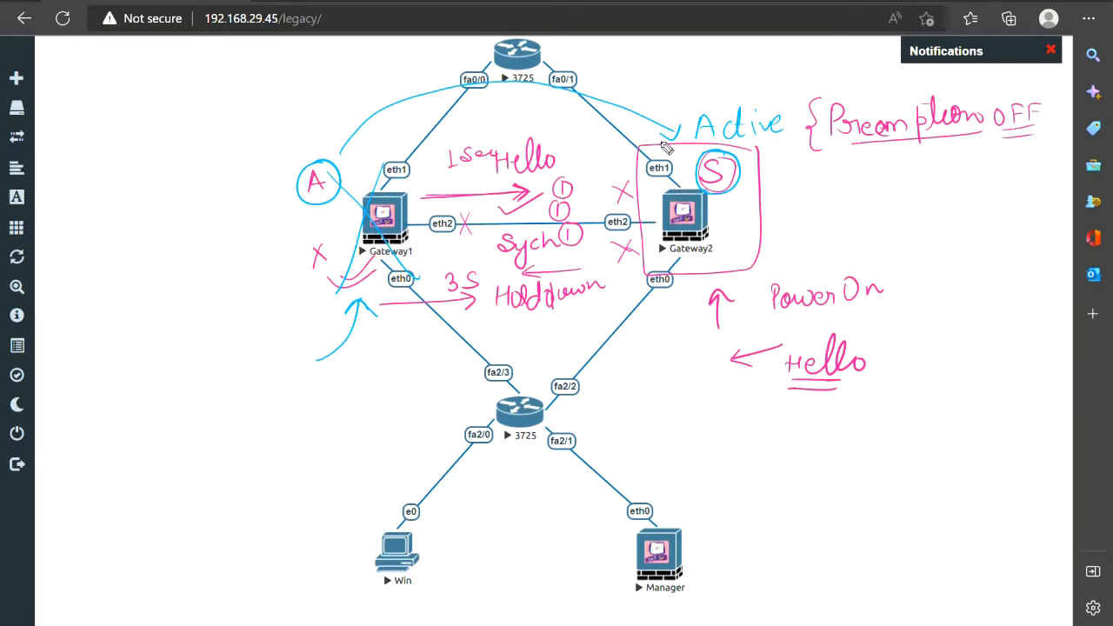
pyautogui.moveTo(764, 99)
pyautogui.mouseDown()
pyautogui.moveTo(706, 99)
pyautogui.moveTo(676, 139)
pyautogui.moveTo(793, 130)
pyautogui.moveTo(740, 95)
pyautogui.moveTo(771, 59)
pyautogui.mouseUp()
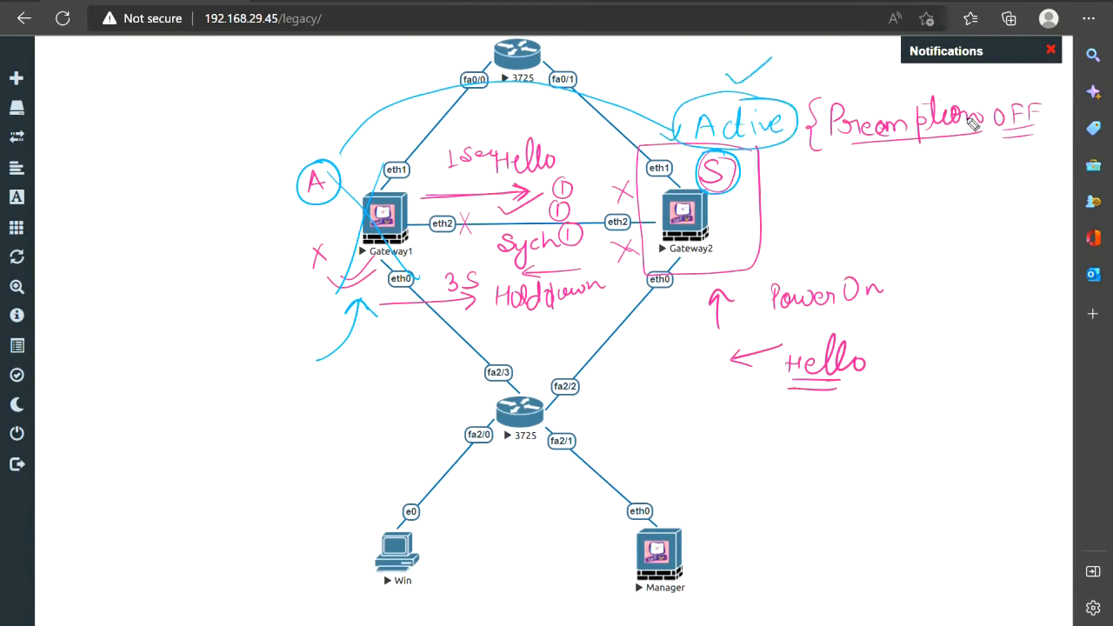
pyautogui.moveTo(826, 154); pyautogui.dragTo(928, 151)
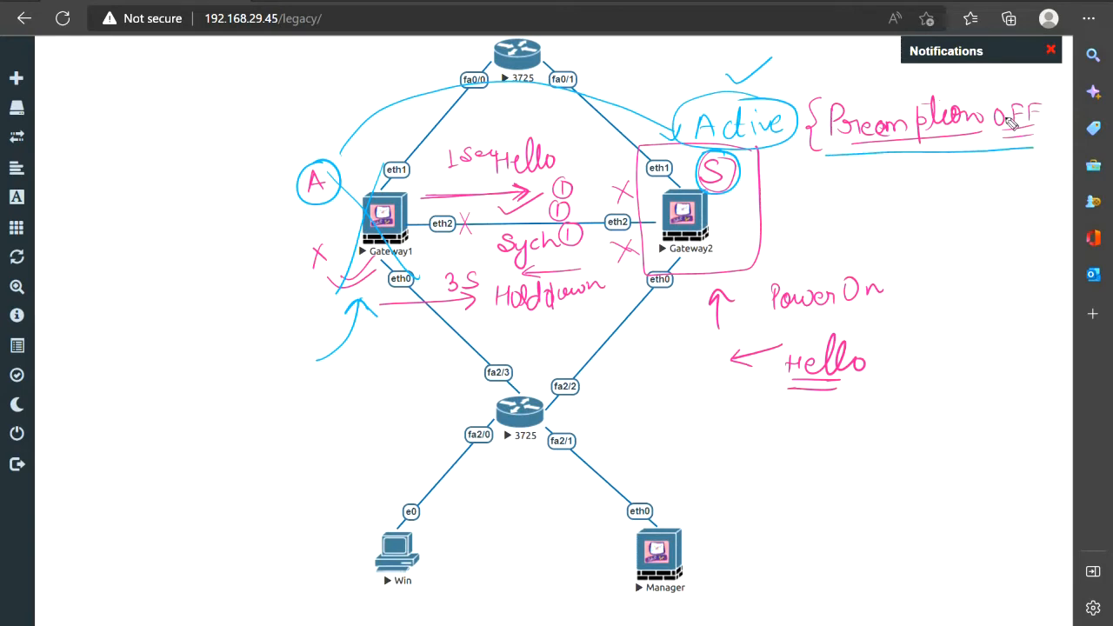
pyautogui.moveTo(1000, 165)
pyautogui.mouseDown()
pyautogui.moveTo(986, 178)
pyautogui.moveTo(1029, 165)
pyautogui.mouseUp()
pyautogui.moveTo(988, 198); pyautogui.dragTo(1023, 195)
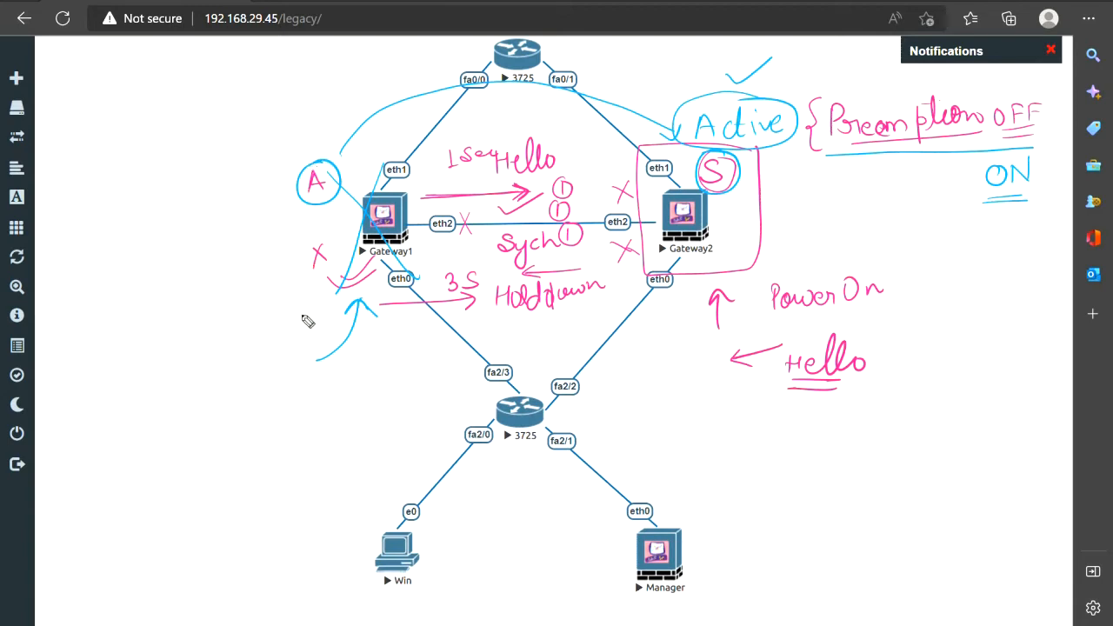
pyautogui.moveTo(353, 318); pyautogui.dragTo(367, 306)
pyautogui.moveTo(473, 84)
pyautogui.mouseDown()
pyautogui.moveTo(341, 152)
pyautogui.moveTo(368, 151)
pyautogui.mouseUp()
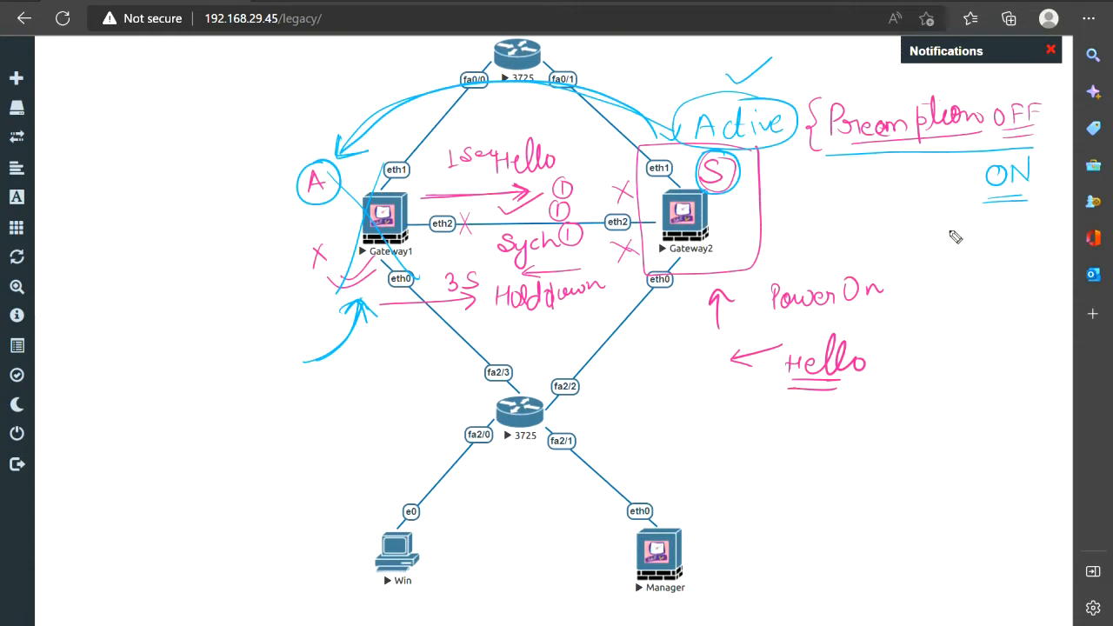
# Write OFF below ON, circle it, and draw an arrow to a ticked A
pyautogui.moveTo(964, 240); pyautogui.dragTo(966, 252)
pyautogui.moveTo(963, 230)
pyautogui.mouseDown()
pyautogui.moveTo(979, 227)
pyautogui.moveTo(975, 236)
pyautogui.mouseUp()
pyautogui.moveTo(985, 228); pyautogui.dragTo(987, 249)
pyautogui.moveTo(986, 227)
pyautogui.mouseDown()
pyautogui.moveTo(1001, 226)
pyautogui.moveTo(940, 271)
pyautogui.moveTo(974, 282)
pyautogui.moveTo(993, 222)
pyautogui.mouseUp()
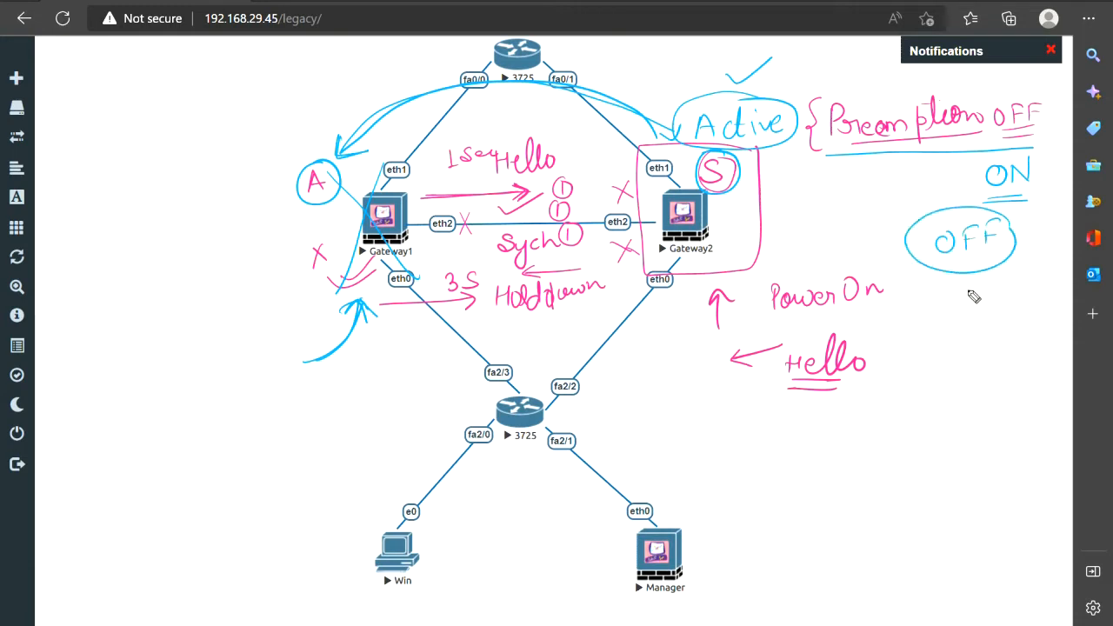
pyautogui.moveTo(967, 274)
pyautogui.mouseDown()
pyautogui.moveTo(970, 306)
pyautogui.moveTo(980, 301)
pyautogui.mouseUp()
pyautogui.moveTo(946, 346); pyautogui.dragTo(1048, 315)
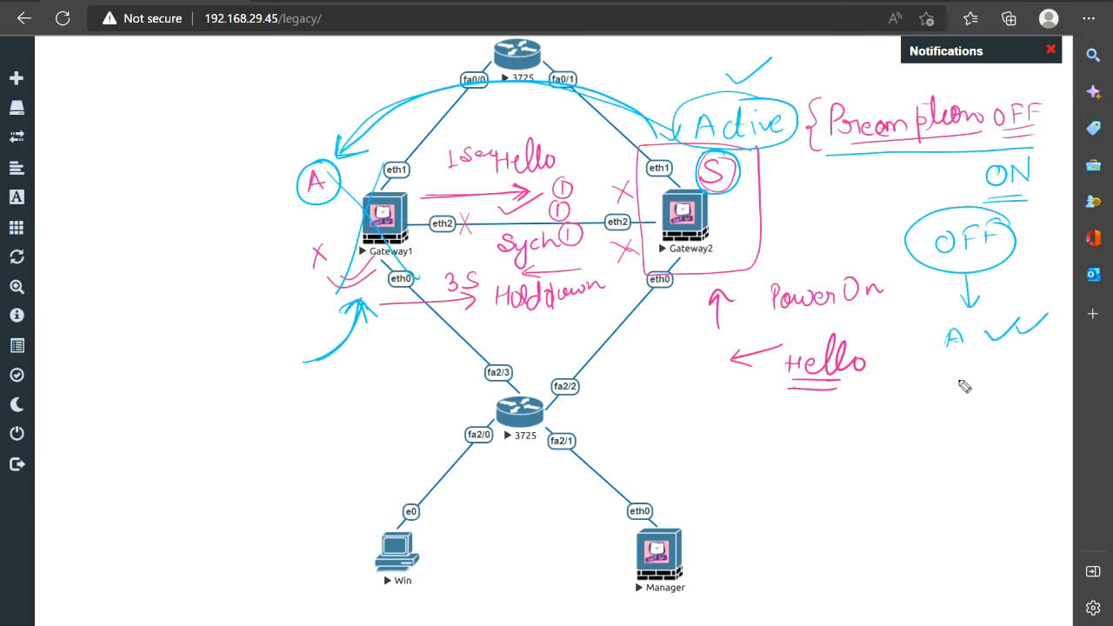
pyautogui.moveTo(942, 375)
pyautogui.mouseDown()
pyautogui.moveTo(934, 397)
pyautogui.moveTo(942, 376)
pyautogui.mouseUp()
# Write an underlined ON with S and A beneath it, joined by swap arrows
pyautogui.moveTo(958, 376)
pyautogui.mouseDown()
pyautogui.moveTo(957, 394)
pyautogui.moveTo(973, 373)
pyautogui.mouseUp()
pyautogui.moveTo(928, 403)
pyautogui.mouseDown()
pyautogui.moveTo(980, 401)
pyautogui.moveTo(986, 413)
pyautogui.mouseUp()
pyautogui.moveTo(910, 461); pyautogui.dragTo(973, 447)
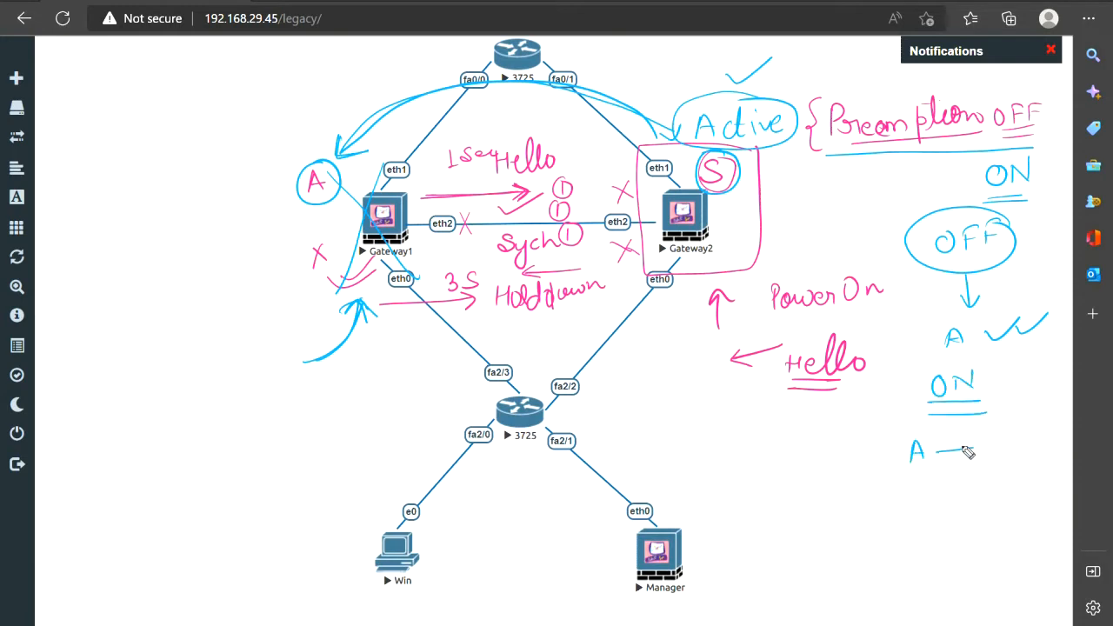
pyautogui.moveTo(922, 443); pyautogui.dragTo(908, 463)
pyautogui.moveTo(988, 459); pyautogui.dragTo(1005, 456)
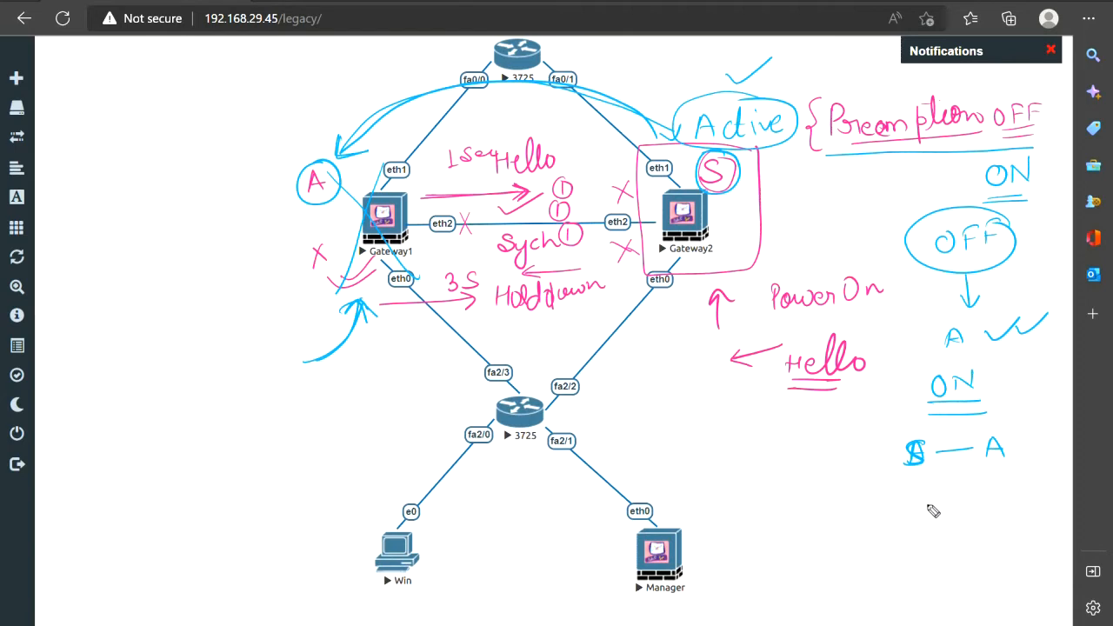
pyautogui.moveTo(986, 480); pyautogui.dragTo(915, 488)
pyautogui.moveTo(944, 441); pyautogui.dragTo(945, 457)
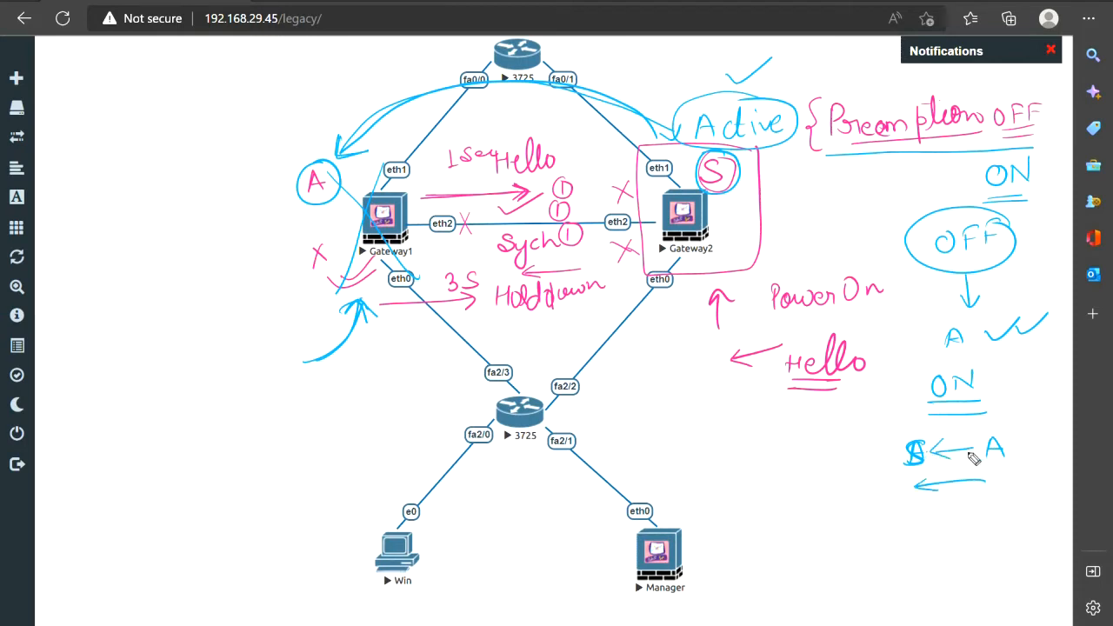
pyautogui.moveTo(988, 450)
pyautogui.mouseDown()
pyautogui.moveTo(944, 459)
pyautogui.moveTo(966, 458)
pyautogui.mouseUp()
# Draw two boxes labelled A and S left of Gateway1, with an underlined ON above them
pyautogui.moveTo(104, 252); pyautogui.dragTo(114, 273)
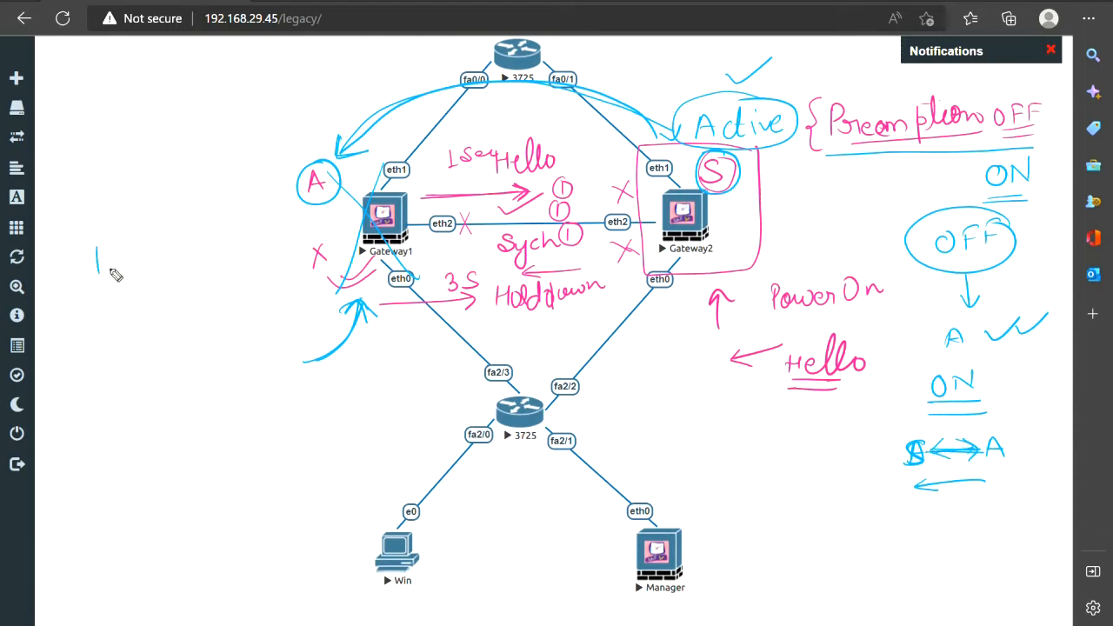
pyautogui.moveTo(217, 233); pyautogui.dragTo(219, 256)
pyautogui.moveTo(108, 218); pyautogui.dragTo(119, 227)
pyautogui.moveTo(105, 224); pyautogui.dragTo(117, 223)
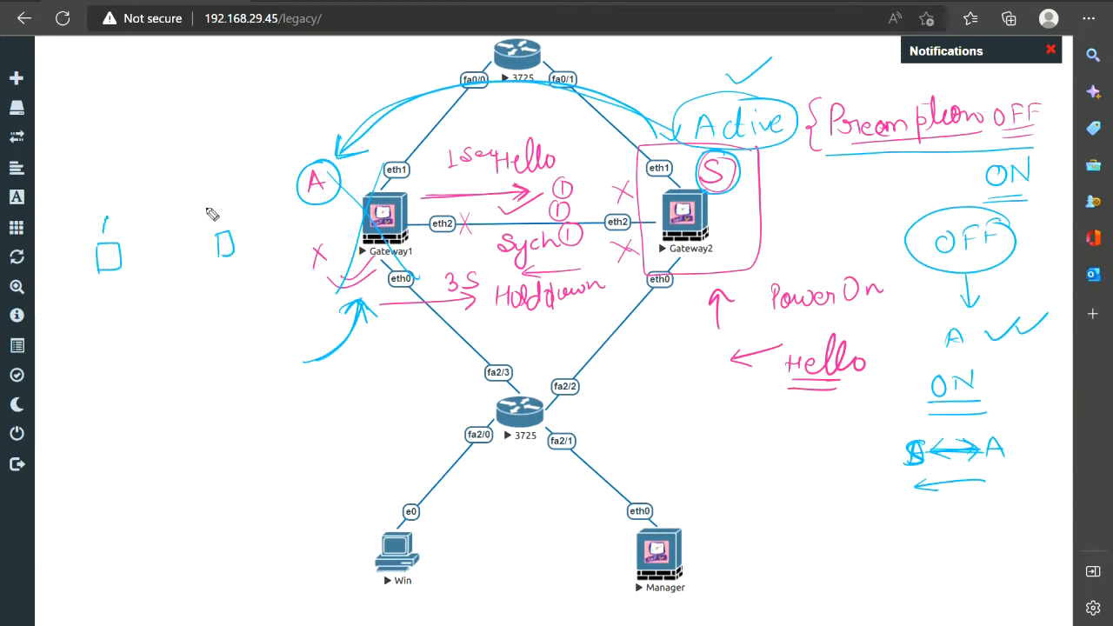
pyautogui.moveTo(228, 210); pyautogui.dragTo(225, 220)
pyautogui.moveTo(136, 90)
pyautogui.mouseDown()
pyautogui.moveTo(148, 89)
pyautogui.moveTo(138, 89)
pyautogui.mouseUp()
pyautogui.moveTo(164, 89)
pyautogui.mouseDown()
pyautogui.moveTo(164, 105)
pyautogui.moveTo(185, 88)
pyautogui.mouseUp()
pyautogui.moveTo(131, 110); pyautogui.dragTo(189, 108)
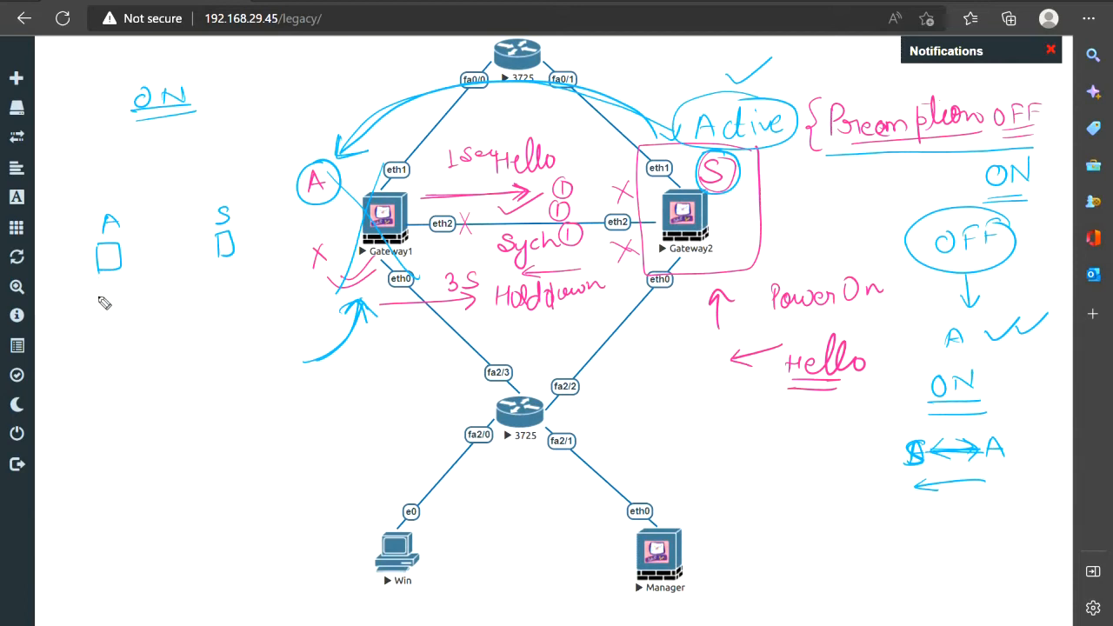
# Cross out the A box and write the ON result: A below the X, S below the right box
pyautogui.moveTo(229, 300); pyautogui.dragTo(225, 322)
pyautogui.moveTo(60, 330); pyautogui.dragTo(79, 293)
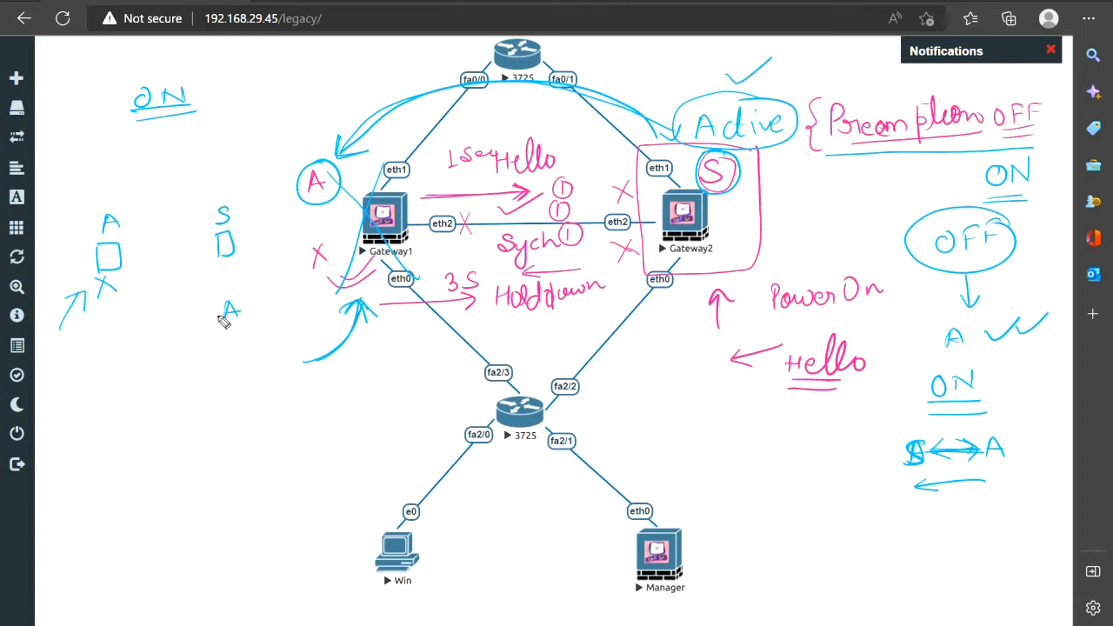
pyautogui.moveTo(105, 342); pyautogui.dragTo(120, 345)
pyautogui.moveTo(105, 337); pyautogui.dragTo(124, 334)
pyautogui.moveTo(238, 331); pyautogui.dragTo(223, 334)
# Write an underlined OFF with its A/S sequence, crossing out the lower-left A and circling the active A
pyautogui.moveTo(207, 397)
pyautogui.mouseDown()
pyautogui.moveTo(230, 402)
pyautogui.moveTo(240, 381)
pyautogui.mouseUp()
pyautogui.moveTo(201, 425); pyautogui.dragTo(244, 409)
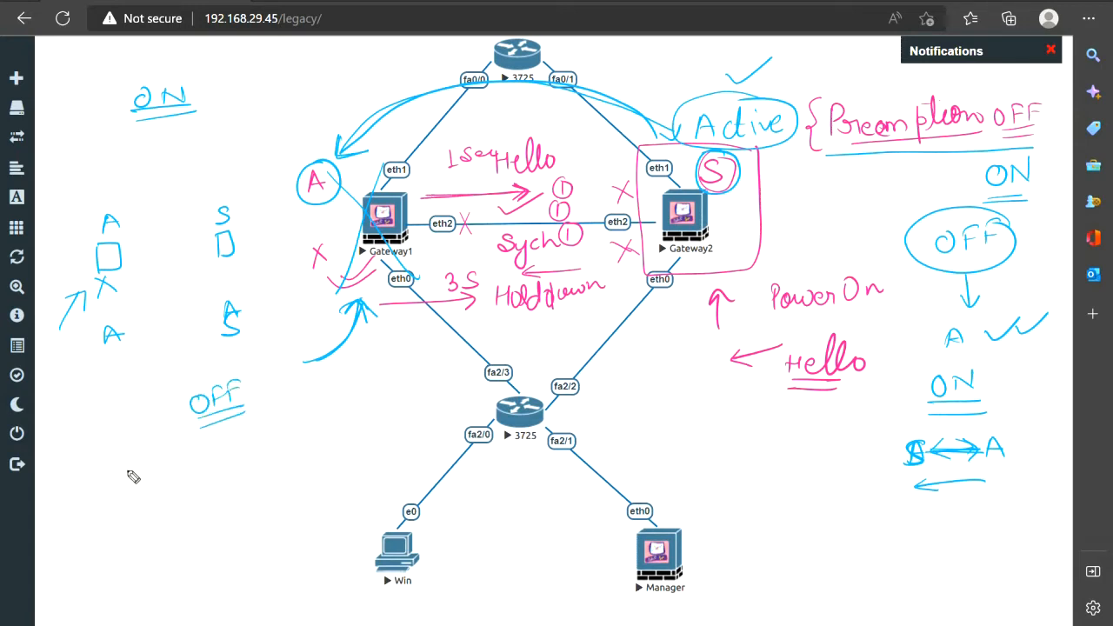
pyautogui.moveTo(100, 478); pyautogui.dragTo(114, 477)
pyautogui.moveTo(101, 473); pyautogui.dragTo(122, 471)
pyautogui.moveTo(242, 451); pyautogui.dragTo(228, 466)
pyautogui.moveTo(94, 467); pyautogui.dragTo(125, 489)
pyautogui.moveTo(120, 460); pyautogui.dragTo(96, 494)
pyautogui.moveTo(231, 503); pyautogui.dragTo(255, 501)
pyautogui.moveTo(233, 493); pyautogui.dragTo(252, 487)
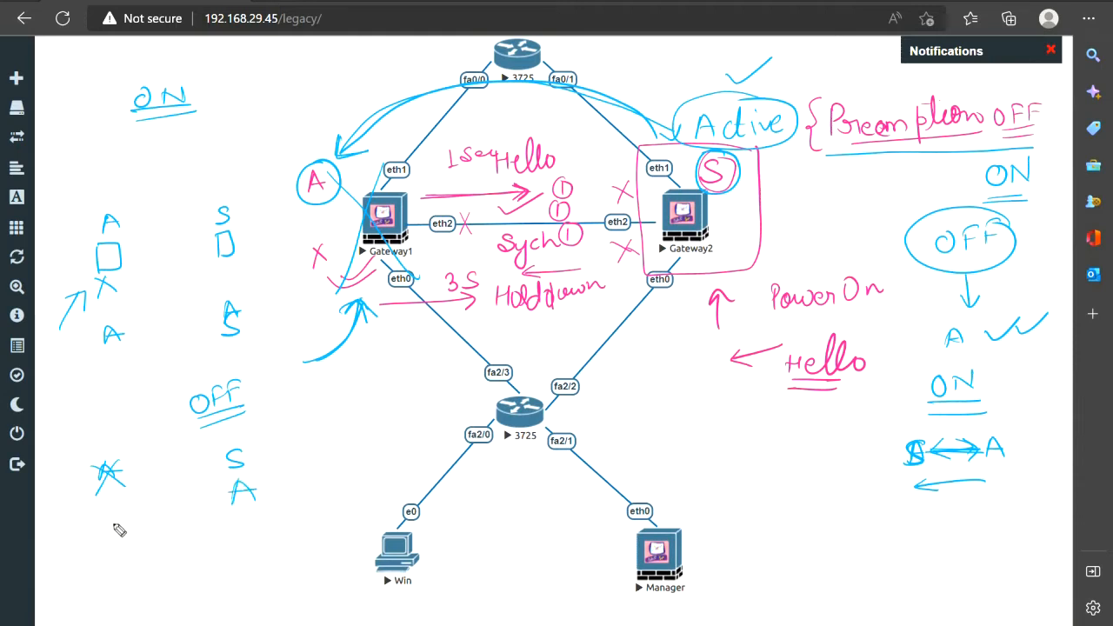
pyautogui.moveTo(118, 520); pyautogui.dragTo(102, 538)
pyautogui.moveTo(261, 477); pyautogui.dragTo(266, 481)
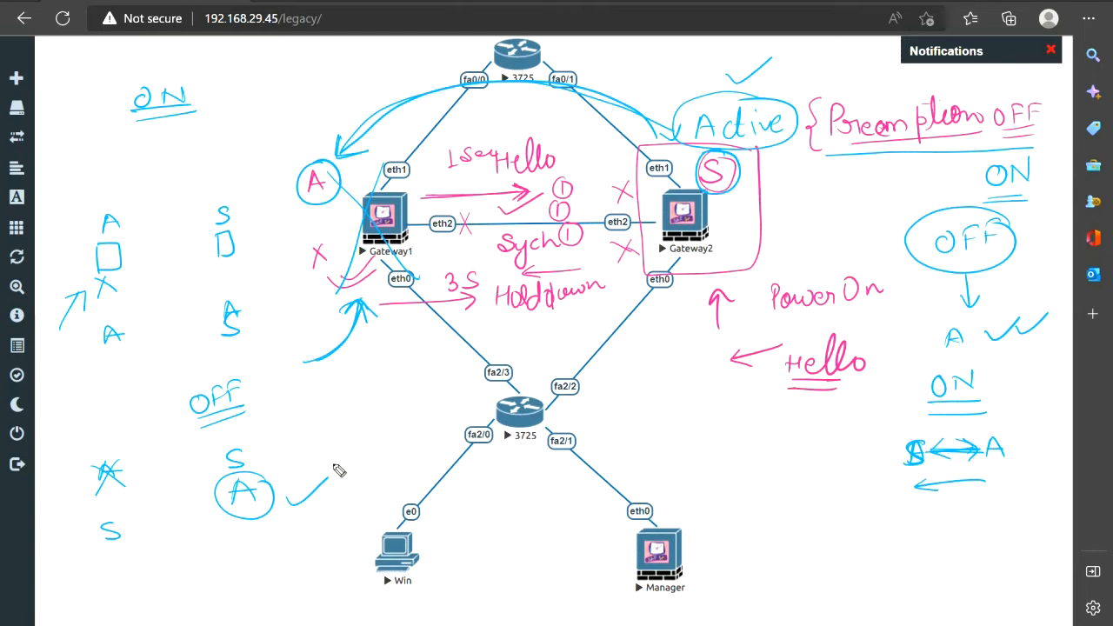
# Clear the ink, then write Statefull and Stateless beside Gateway2 with arrows to each
pyautogui.press('e')
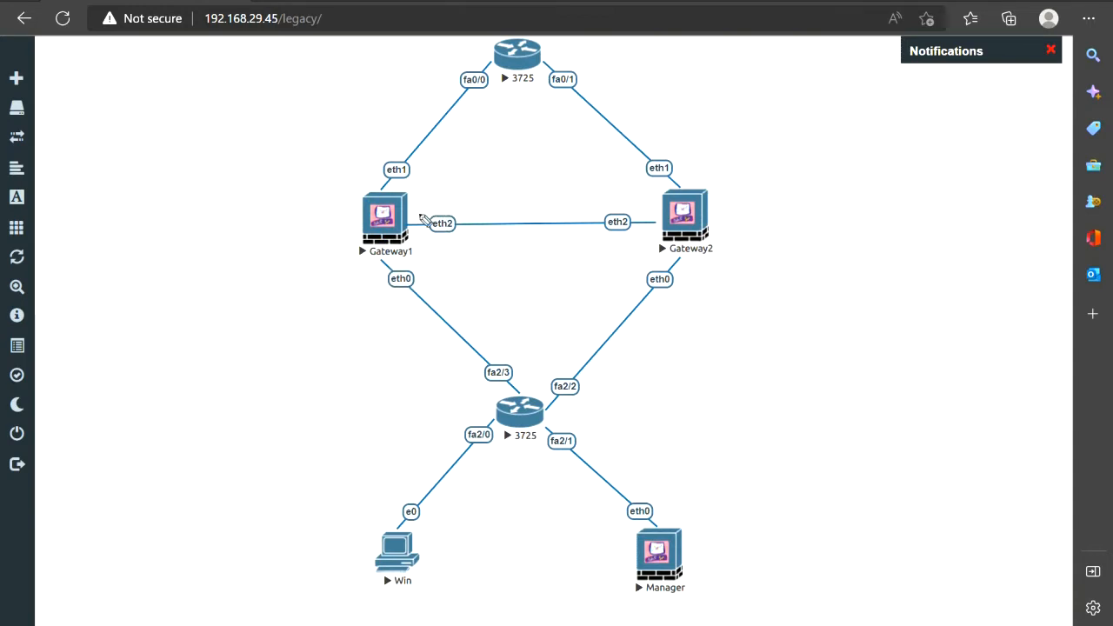
pyautogui.moveTo(319, 255)
pyautogui.mouseDown()
pyautogui.moveTo(342, 283)
pyautogui.moveTo(323, 284)
pyautogui.mouseUp()
pyautogui.moveTo(417, 200); pyautogui.dragTo(645, 187)
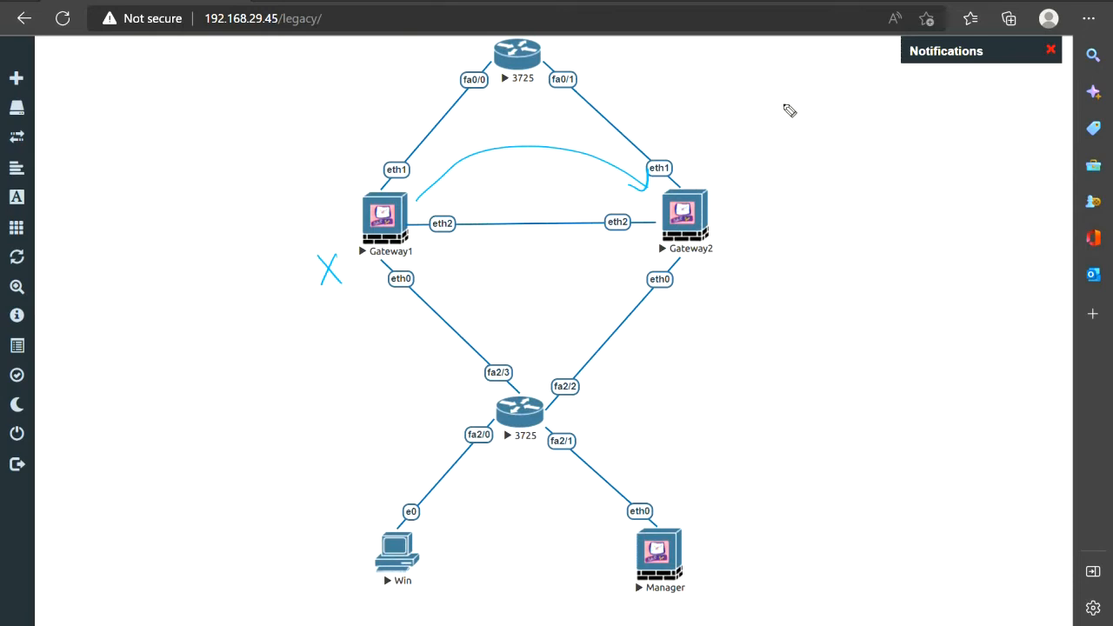
pyautogui.moveTo(804, 101)
pyautogui.mouseDown()
pyautogui.moveTo(862, 112)
pyautogui.moveTo(927, 88)
pyautogui.moveTo(906, 103)
pyautogui.moveTo(926, 80)
pyautogui.mouseUp()
pyautogui.moveTo(810, 143)
pyautogui.mouseDown()
pyautogui.moveTo(798, 157)
pyautogui.moveTo(827, 139)
pyautogui.moveTo(861, 154)
pyautogui.moveTo(895, 131)
pyautogui.moveTo(922, 153)
pyautogui.mouseUp()
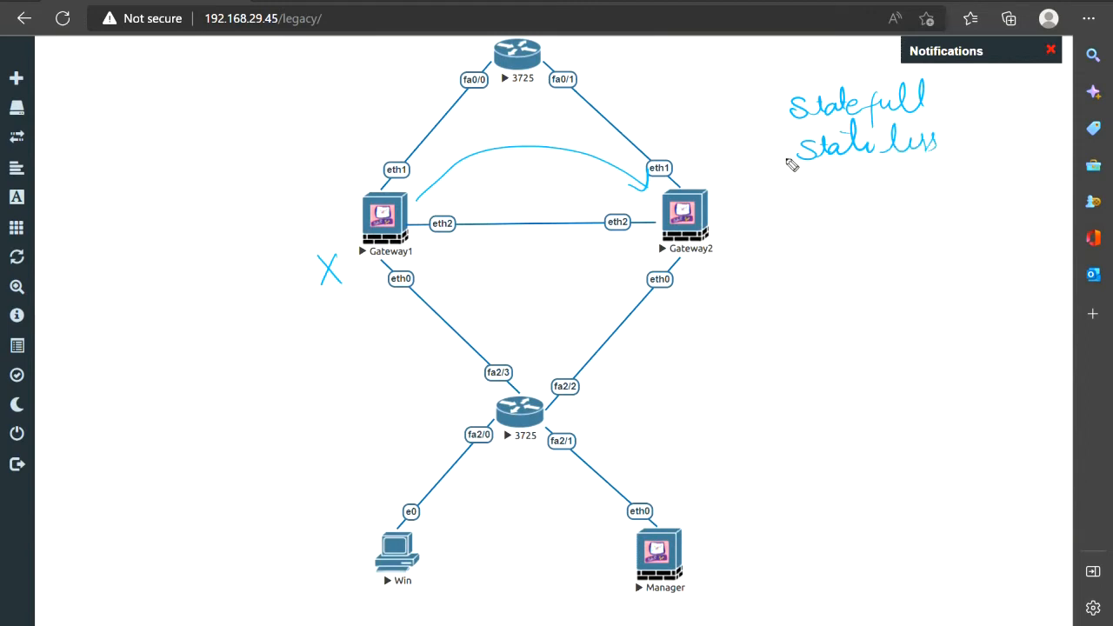
pyautogui.moveTo(751, 160); pyautogui.dragTo(793, 159)
pyautogui.moveTo(786, 151); pyautogui.dragTo(785, 166)
pyautogui.moveTo(745, 110); pyautogui.dragTo(787, 108)
pyautogui.moveTo(774, 102); pyautogui.dragTo(780, 115)
# Trace the traffic path from Win through Gateway1 and label the gateways A and S
pyautogui.moveTo(390, 508)
pyautogui.mouseDown()
pyautogui.moveTo(497, 402)
pyautogui.moveTo(417, 328)
pyautogui.moveTo(352, 230)
pyautogui.moveTo(385, 151)
pyautogui.moveTo(483, 64)
pyautogui.mouseUp()
pyautogui.moveTo(335, 262)
pyautogui.mouseDown()
pyautogui.moveTo(347, 282)
pyautogui.moveTo(359, 270)
pyautogui.mouseUp()
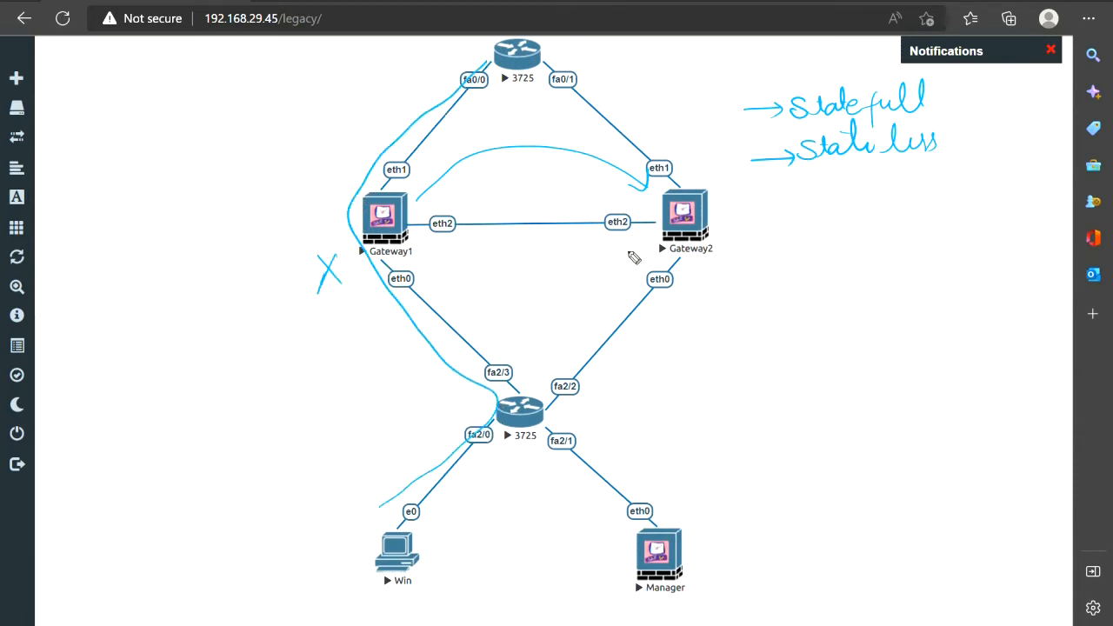
pyautogui.moveTo(725, 264); pyautogui.dragTo(704, 285)
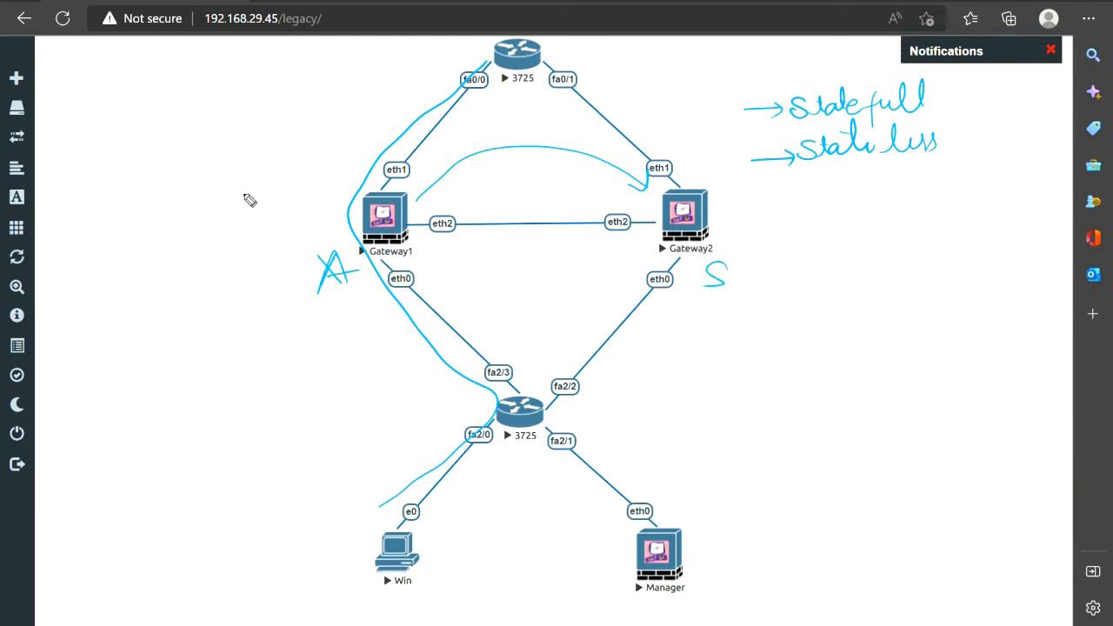
# Add boxed Connection notes beside Gateway1 and above Gateway2, linked by an arc
pyautogui.moveTo(252, 186)
pyautogui.mouseDown()
pyautogui.moveTo(251, 203)
pyautogui.moveTo(266, 189)
pyautogui.moveTo(282, 203)
pyautogui.moveTo(315, 189)
pyautogui.mouseUp()
pyautogui.moveTo(317, 163); pyautogui.dragTo(321, 189)
pyautogui.moveTo(312, 179); pyautogui.dragTo(355, 180)
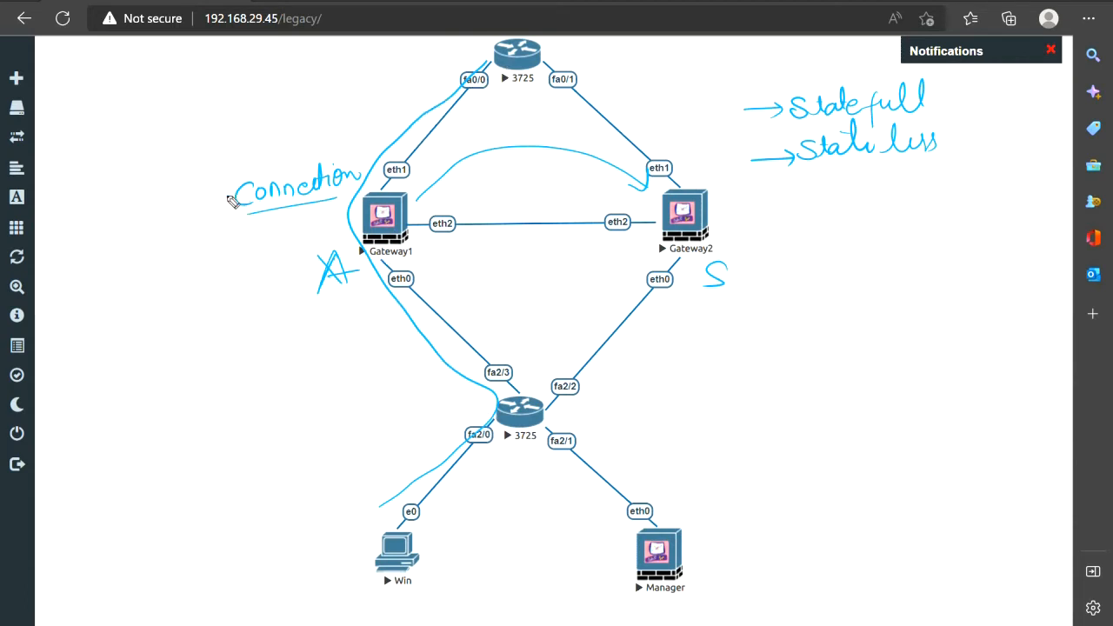
pyautogui.moveTo(315, 159)
pyautogui.mouseDown()
pyautogui.moveTo(351, 201)
pyautogui.moveTo(226, 217)
pyautogui.mouseUp()
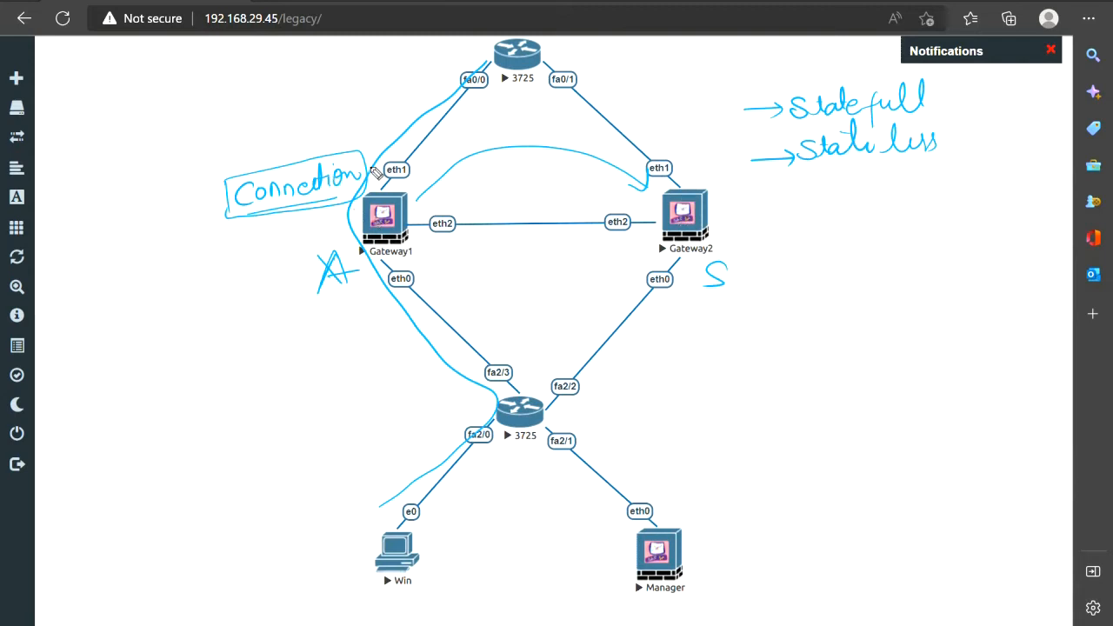
pyautogui.moveTo(371, 170)
pyautogui.mouseDown()
pyautogui.moveTo(390, 149)
pyautogui.moveTo(581, 124)
pyautogui.moveTo(698, 154)
pyautogui.moveTo(697, 177)
pyautogui.mouseUp()
pyautogui.moveTo(697, 148)
pyautogui.mouseDown()
pyautogui.moveTo(757, 149)
pyautogui.moveTo(760, 184)
pyautogui.mouseUp()
pyautogui.moveTo(711, 157)
pyautogui.mouseDown()
pyautogui.moveTo(715, 178)
pyautogui.moveTo(802, 186)
pyautogui.moveTo(783, 173)
pyautogui.mouseUp()
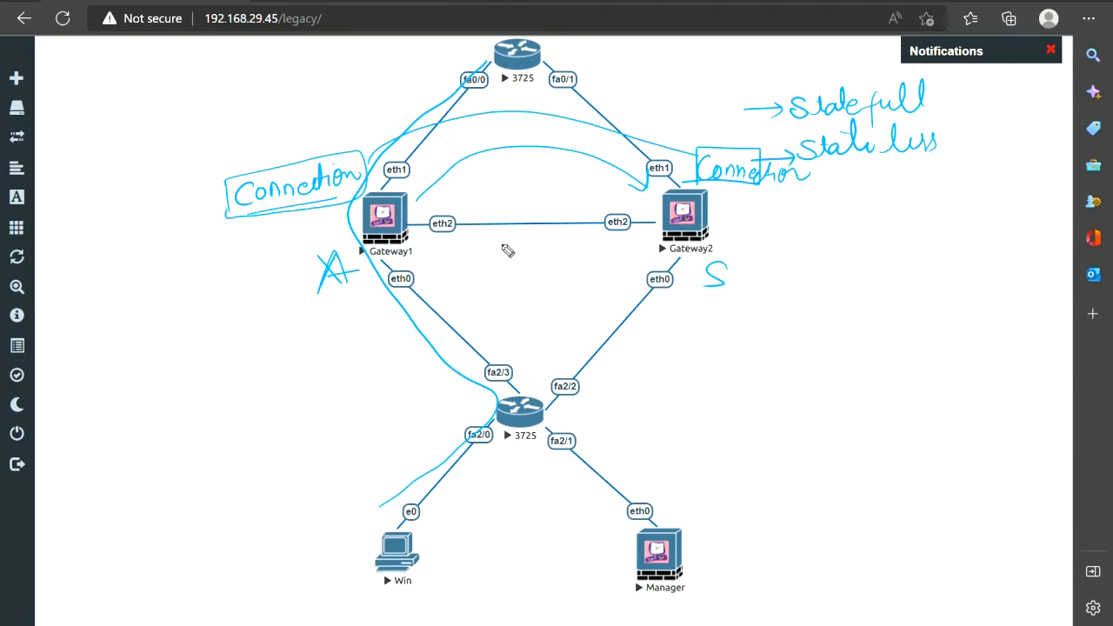
# Draw an arrow from Gateway1 to Gateway2 labelled with an underlined Sych
pyautogui.moveTo(633, 246); pyautogui.dragTo(656, 245)
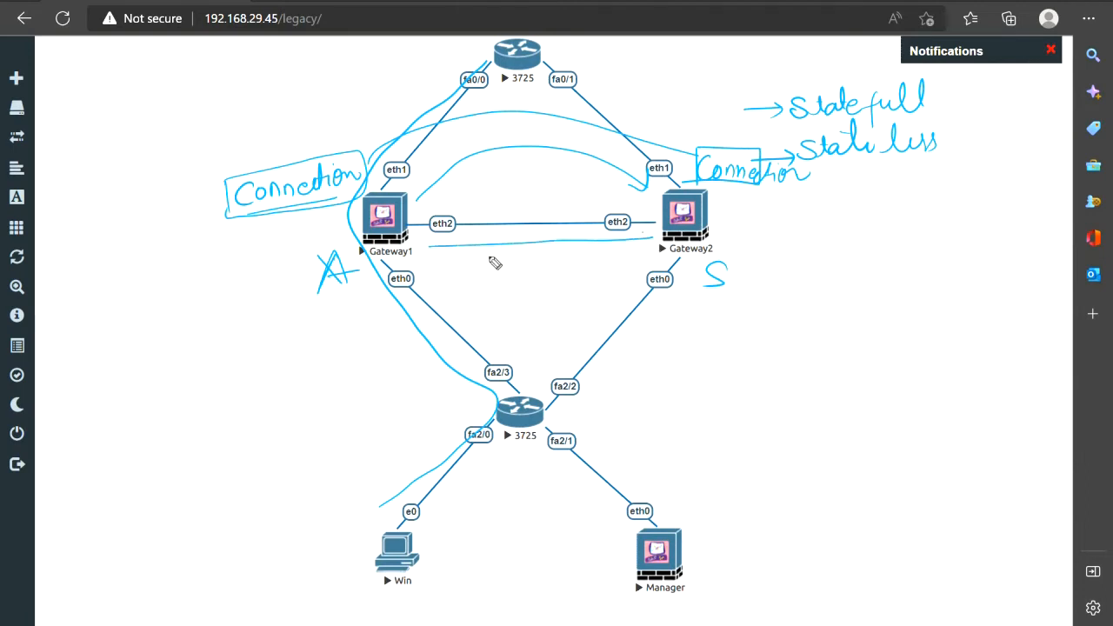
pyautogui.moveTo(499, 253)
pyautogui.mouseDown()
pyautogui.moveTo(487, 274)
pyautogui.moveTo(519, 258)
pyautogui.moveTo(508, 279)
pyautogui.moveTo(520, 263)
pyautogui.mouseUp()
pyautogui.moveTo(531, 246); pyautogui.dragTo(546, 261)
pyautogui.moveTo(485, 280); pyautogui.dragTo(528, 271)
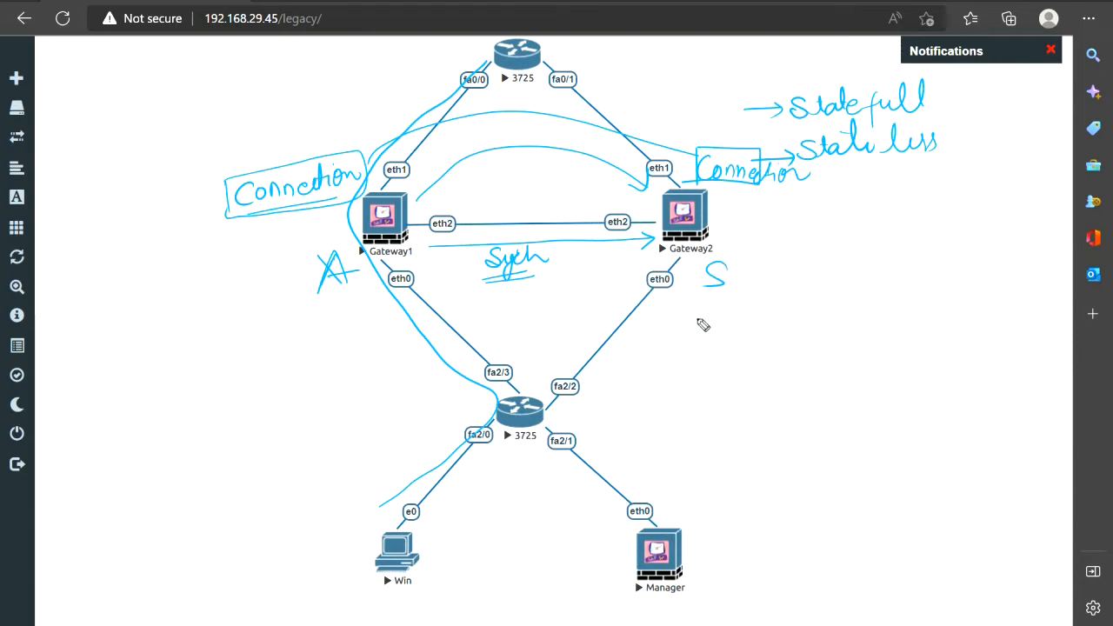
pyautogui.moveTo(615, 366)
pyautogui.mouseDown()
pyautogui.moveTo(727, 278)
pyautogui.moveTo(729, 235)
pyautogui.moveTo(739, 240)
pyautogui.mouseUp()
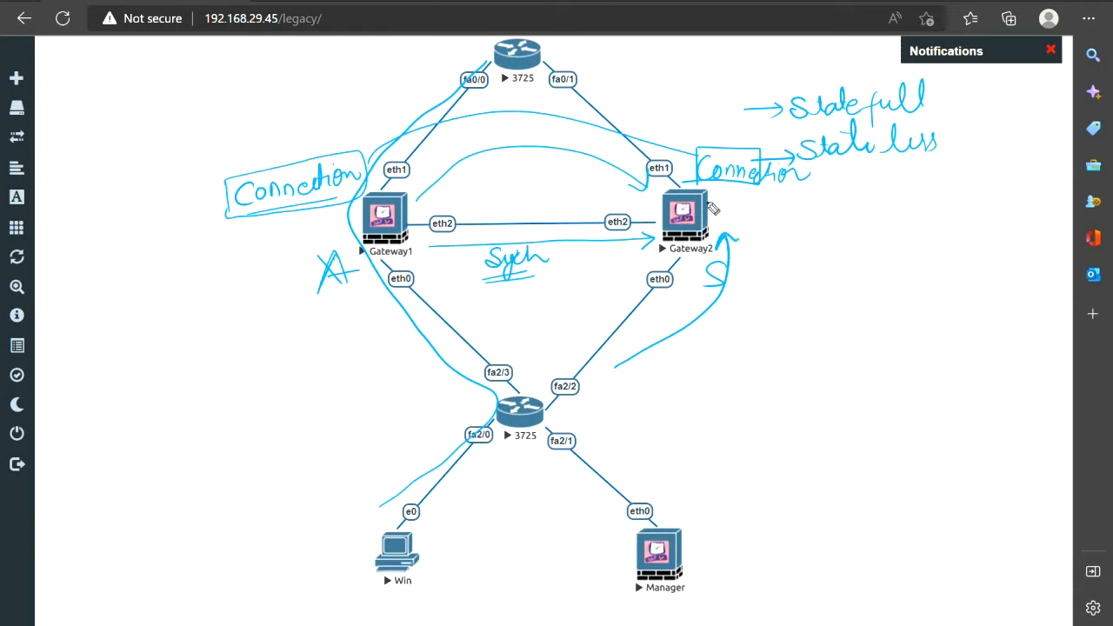
pyautogui.moveTo(815, 154)
pyautogui.mouseDown()
pyautogui.moveTo(775, 199)
pyautogui.moveTo(704, 197)
pyautogui.moveTo(701, 148)
pyautogui.mouseUp()
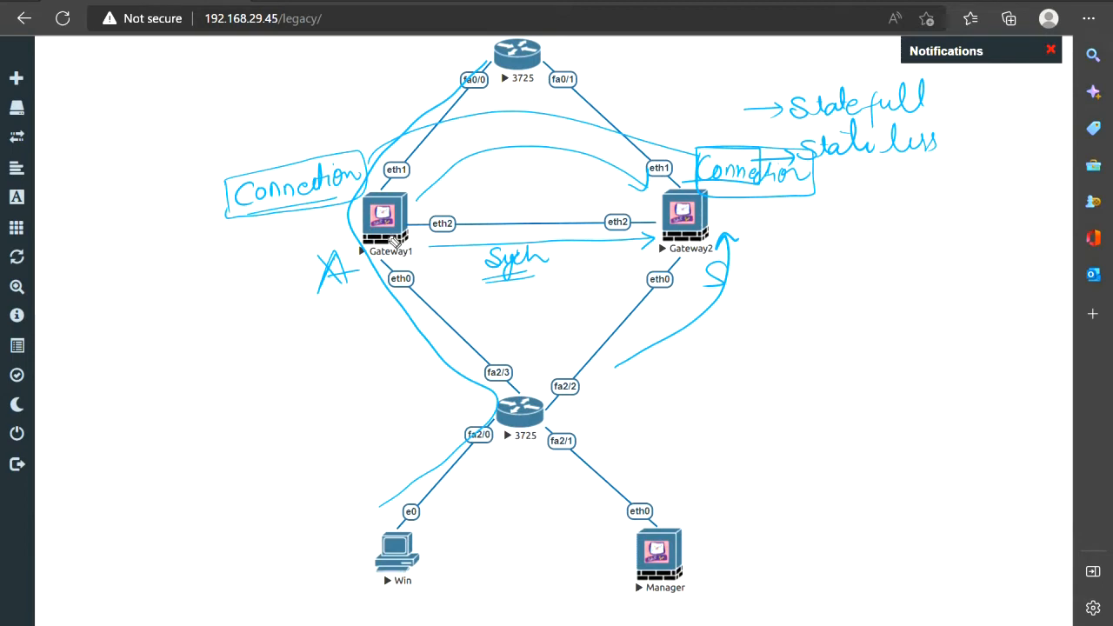
# Scribble over the A by Gateway1, tick the Win host, and write an underlined Seamless
pyautogui.moveTo(356, 251)
pyautogui.mouseDown()
pyautogui.moveTo(326, 299)
pyautogui.moveTo(352, 247)
pyautogui.moveTo(334, 269)
pyautogui.mouseUp()
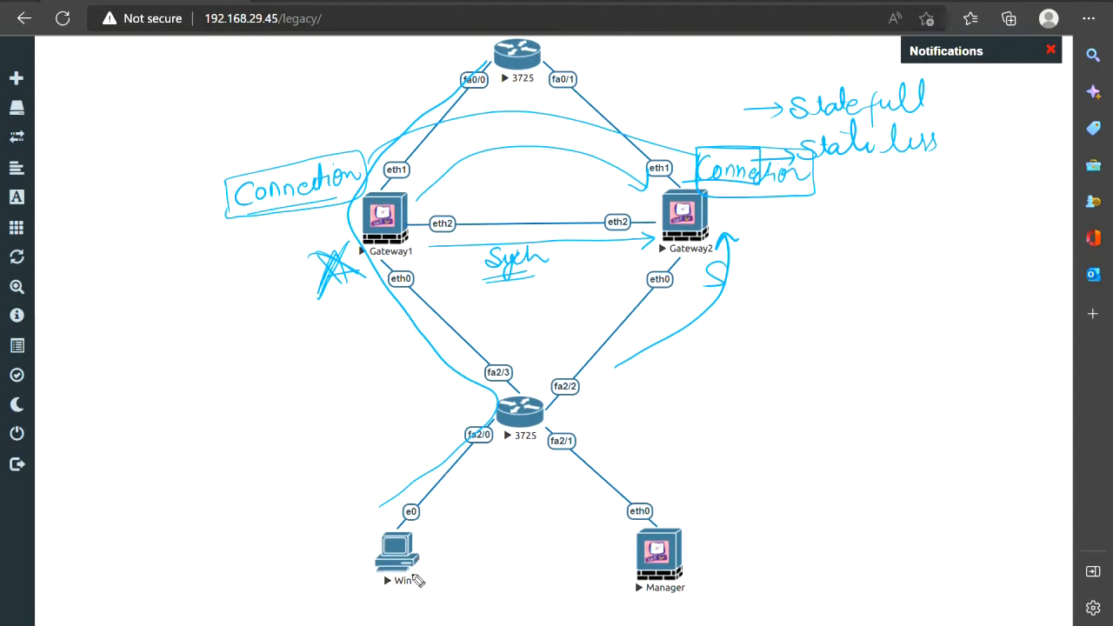
pyautogui.moveTo(442, 544); pyautogui.dragTo(466, 521)
pyautogui.moveTo(725, 342)
pyautogui.mouseDown()
pyautogui.moveTo(703, 362)
pyautogui.moveTo(773, 353)
pyautogui.moveTo(785, 325)
pyautogui.moveTo(802, 338)
pyautogui.moveTo(791, 365)
pyautogui.moveTo(817, 330)
pyautogui.mouseUp()
pyautogui.moveTo(720, 372)
pyautogui.mouseDown()
pyautogui.moveTo(817, 363)
pyautogui.moveTo(795, 376)
pyautogui.mouseUp()
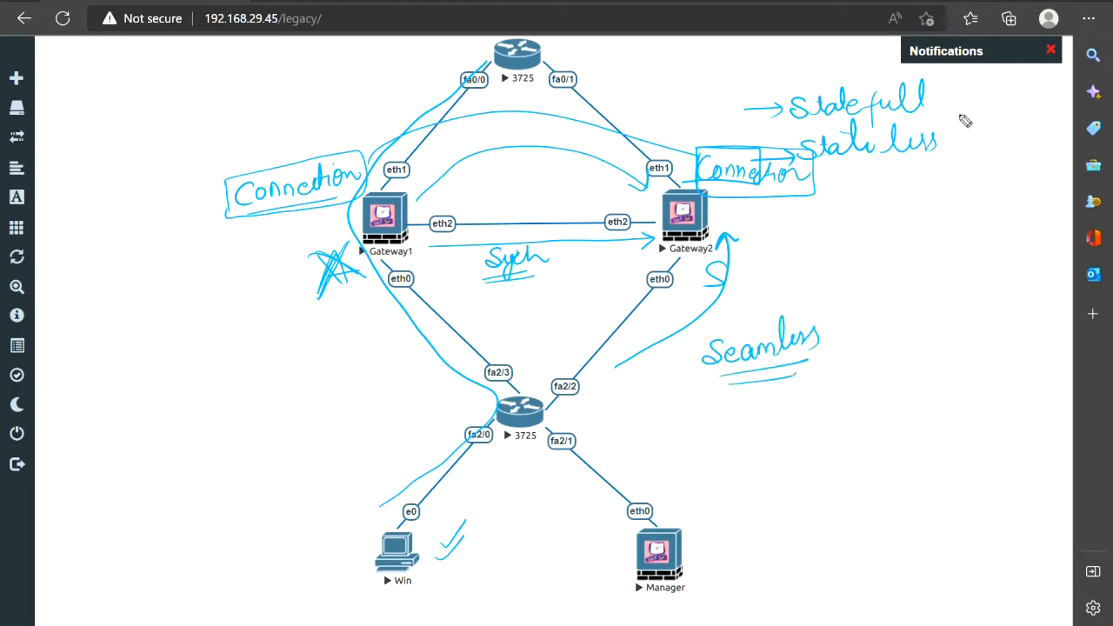
# Tick the Statefull and Stateless notes and write Config + Connection above the gateway link
pyautogui.moveTo(952, 98); pyautogui.dragTo(1000, 86)
pyautogui.moveTo(467, 173)
pyautogui.mouseDown()
pyautogui.moveTo(463, 190)
pyautogui.moveTo(492, 180)
pyautogui.moveTo(494, 200)
pyautogui.moveTo(502, 190)
pyautogui.mouseUp()
pyautogui.moveTo(518, 178)
pyautogui.mouseDown()
pyautogui.moveTo(511, 202)
pyautogui.moveTo(532, 174)
pyautogui.moveTo(525, 182)
pyautogui.mouseUp()
pyautogui.moveTo(552, 163); pyautogui.dragTo(553, 181)
pyautogui.moveTo(560, 170)
pyautogui.mouseDown()
pyautogui.moveTo(583, 181)
pyautogui.moveTo(655, 170)
pyautogui.moveTo(573, 172)
pyautogui.mouseUp()
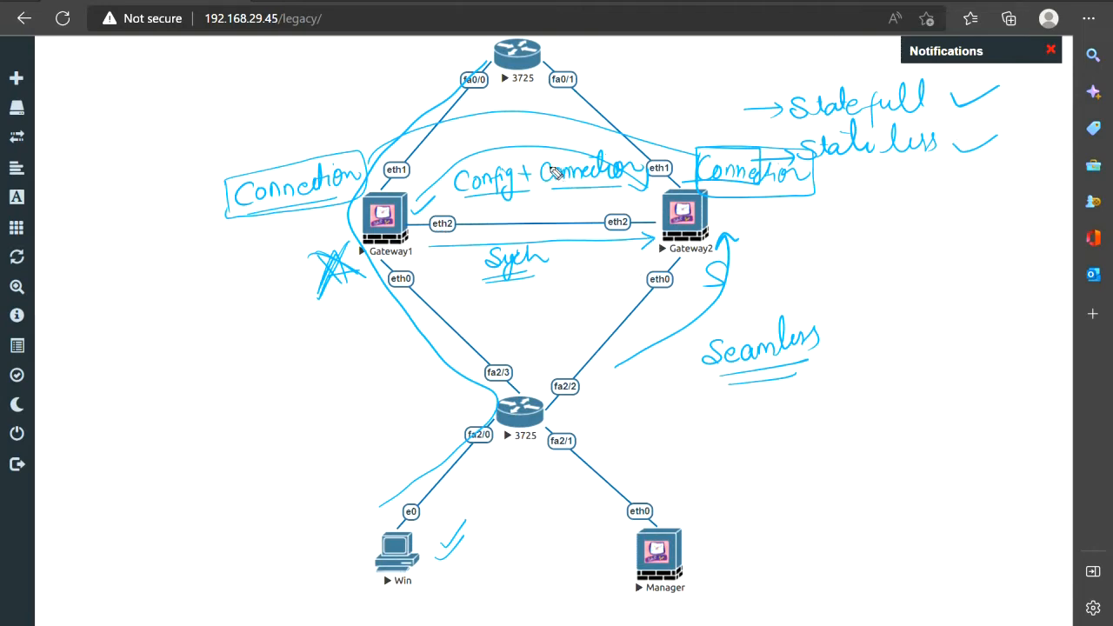
# In pink, strike through both Connection notes, circle Config, and add a note by the lower router
pyautogui.moveTo(554, 189); pyautogui.dragTo(623, 160)
pyautogui.moveTo(524, 171)
pyautogui.mouseDown()
pyautogui.moveTo(469, 173)
pyautogui.moveTo(463, 187)
pyautogui.mouseUp()
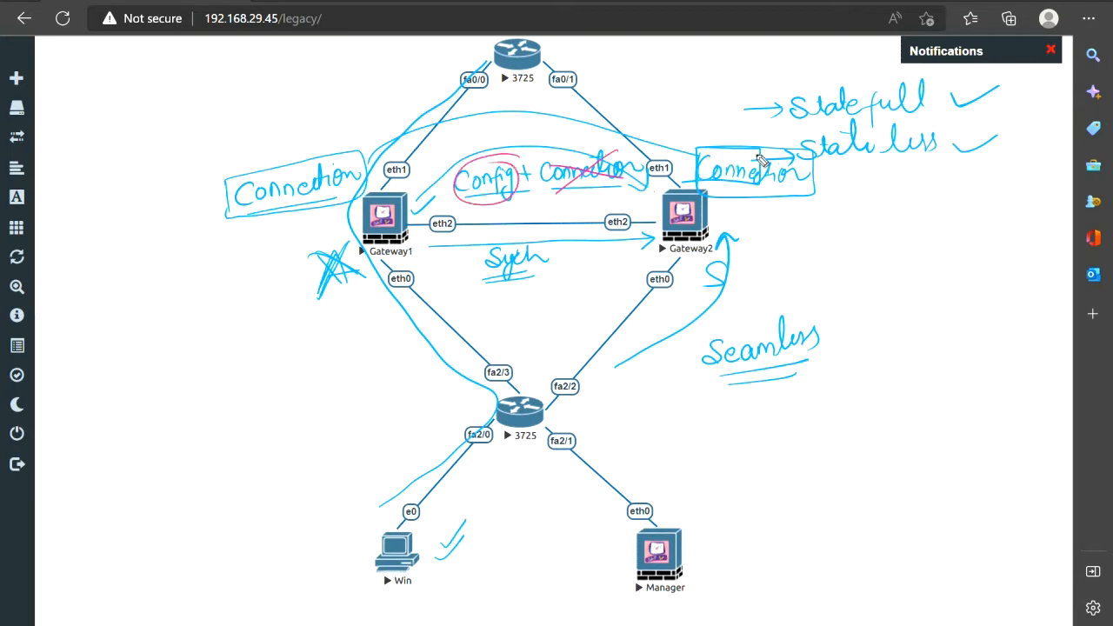
pyautogui.moveTo(717, 152); pyautogui.dragTo(796, 184)
pyautogui.moveTo(313, 374)
pyautogui.mouseDown()
pyautogui.moveTo(359, 372)
pyautogui.moveTo(280, 362)
pyautogui.moveTo(338, 338)
pyautogui.moveTo(321, 334)
pyautogui.mouseUp()
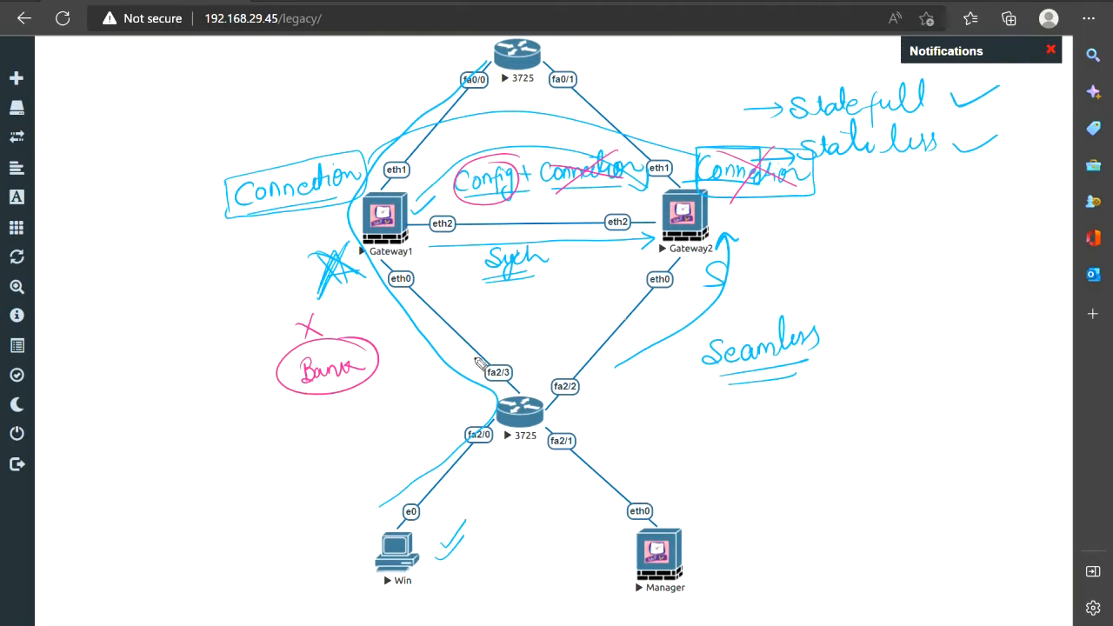
# Write a pink FTP note with a circled 80%, and cross out the star beside Gateway1
pyautogui.moveTo(225, 415)
pyautogui.mouseDown()
pyautogui.moveTo(225, 438)
pyautogui.moveTo(238, 414)
pyautogui.mouseUp()
pyautogui.moveTo(225, 424); pyautogui.dragTo(252, 417)
pyautogui.moveTo(246, 418)
pyautogui.mouseDown()
pyautogui.moveTo(246, 435)
pyautogui.moveTo(258, 430)
pyautogui.mouseUp()
pyautogui.moveTo(259, 410)
pyautogui.mouseDown()
pyautogui.moveTo(264, 444)
pyautogui.moveTo(277, 435)
pyautogui.mouseUp()
pyautogui.moveTo(310, 425)
pyautogui.mouseDown()
pyautogui.moveTo(301, 428)
pyautogui.moveTo(329, 428)
pyautogui.mouseUp()
pyautogui.moveTo(333, 437)
pyautogui.mouseDown()
pyautogui.moveTo(340, 418)
pyautogui.moveTo(346, 450)
pyautogui.moveTo(362, 421)
pyautogui.moveTo(289, 431)
pyautogui.moveTo(301, 453)
pyautogui.mouseUp()
pyautogui.click(306, 458)
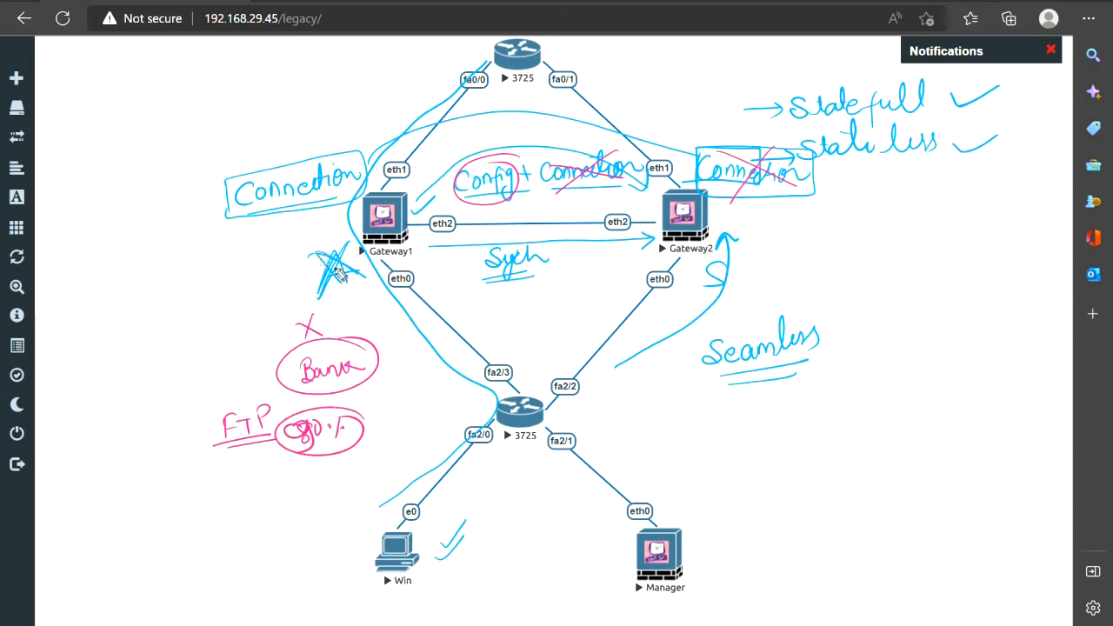
pyautogui.moveTo(313, 253)
pyautogui.mouseDown()
pyautogui.moveTo(328, 258)
pyautogui.moveTo(325, 298)
pyautogui.mouseUp()
pyautogui.moveTo(301, 470); pyautogui.dragTo(334, 455)
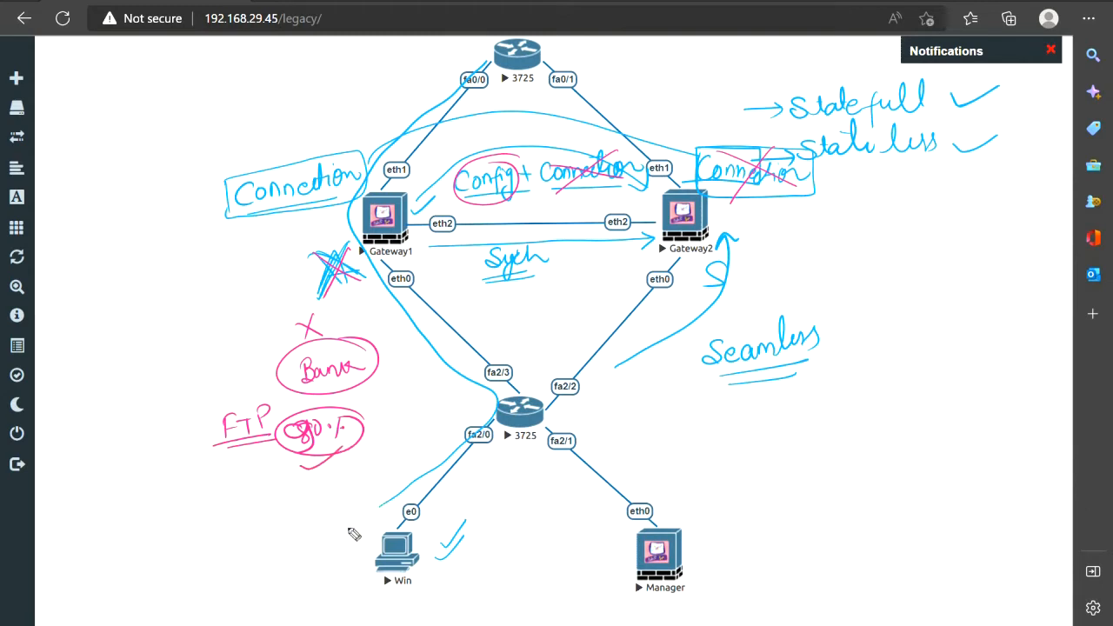
# Draw a pink path from Win past Gateway2 with a circled 0%, circle Statefull, and underline Stateless
pyautogui.moveTo(426, 527)
pyautogui.mouseDown()
pyautogui.moveTo(514, 480)
pyautogui.moveTo(727, 300)
pyautogui.moveTo(609, 80)
pyautogui.mouseUp()
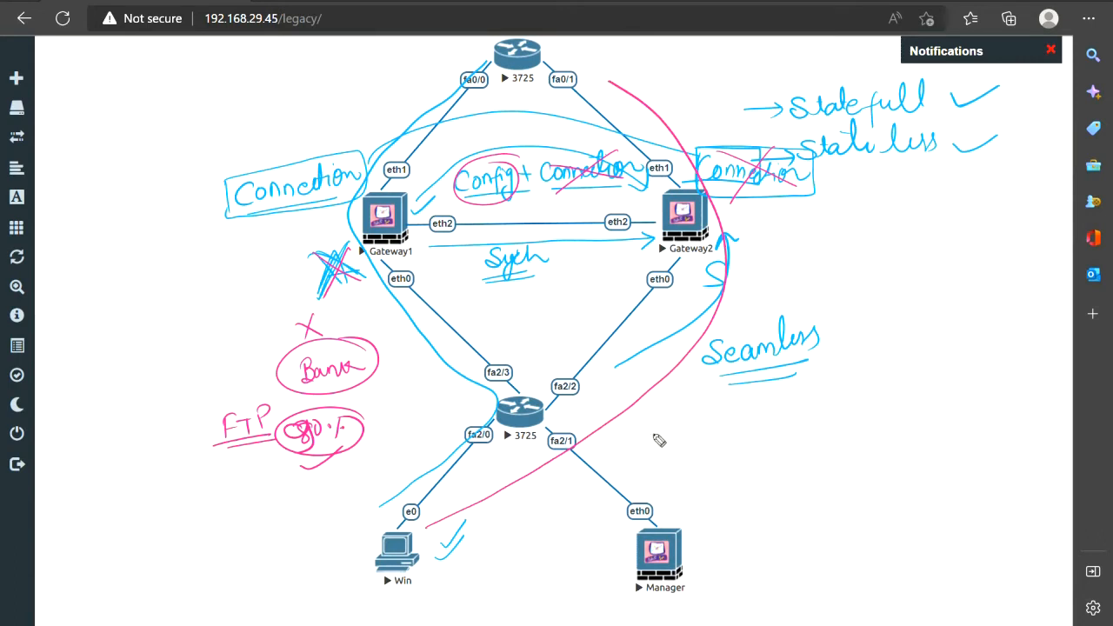
pyautogui.moveTo(653, 432)
pyautogui.mouseDown()
pyautogui.moveTo(667, 449)
pyautogui.moveTo(654, 414)
pyautogui.mouseUp()
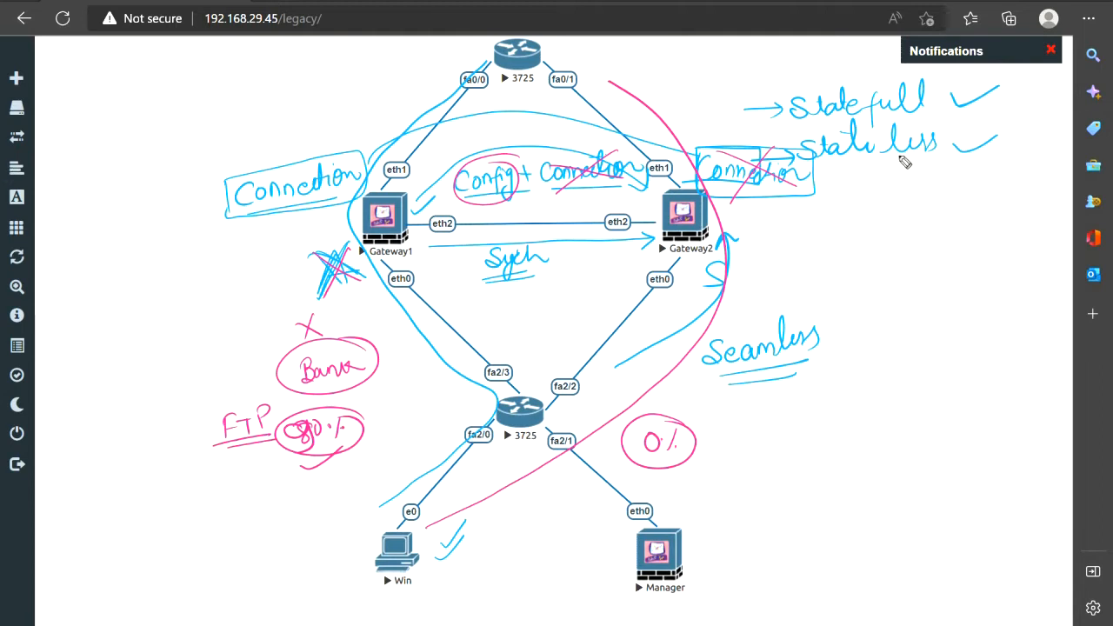
pyautogui.moveTo(852, 163); pyautogui.dragTo(899, 157)
pyautogui.moveTo(854, 177); pyautogui.dragTo(906, 169)
pyautogui.moveTo(940, 86); pyautogui.dragTo(931, 83)
pyautogui.moveTo(759, 107)
pyautogui.mouseDown()
pyautogui.moveTo(878, 133)
pyautogui.moveTo(950, 98)
pyautogui.moveTo(941, 85)
pyautogui.mouseUp()
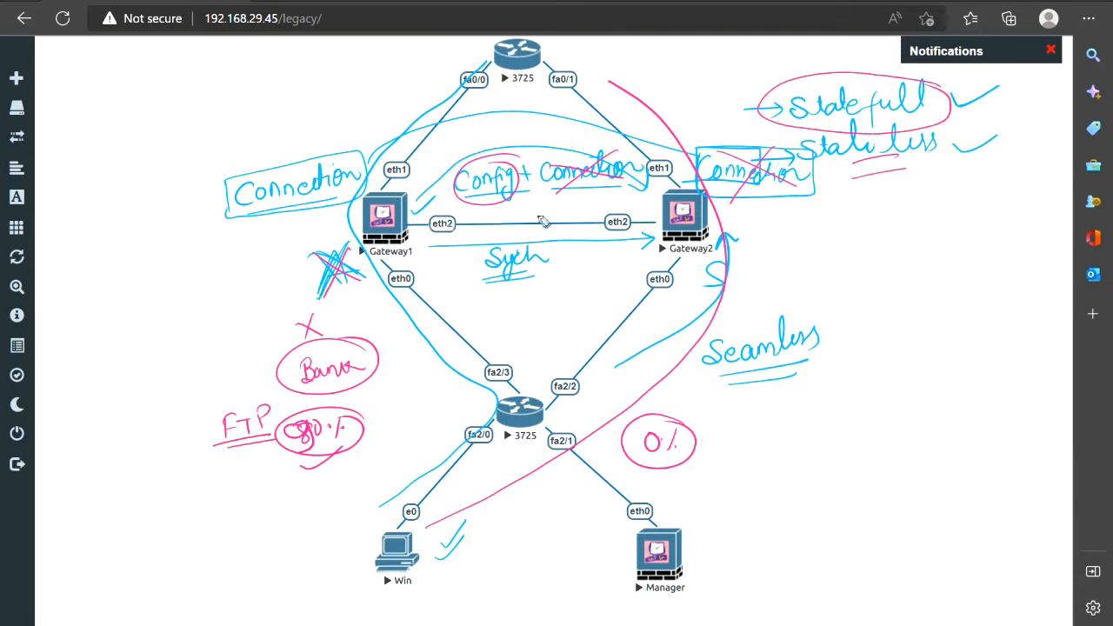
pyautogui.moveTo(409, 228); pyautogui.dragTo(594, 211)
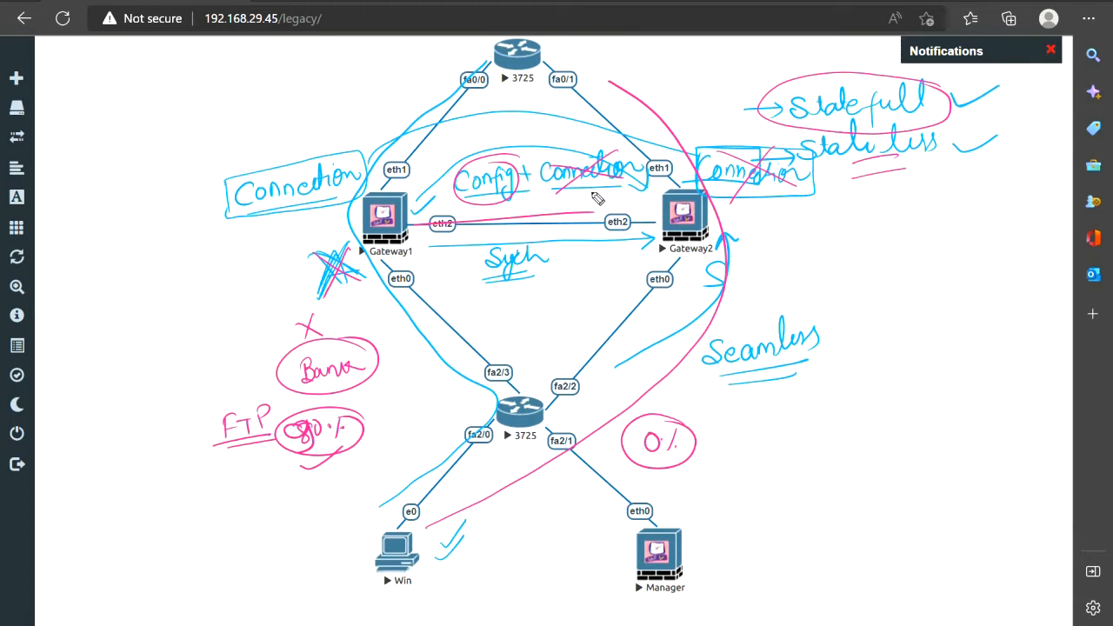
# Clear all annotations with Ctrl+Shift+6 and write VRRP right of Gateway2
pyautogui.hotkey('ctrl', 'shift', '6')
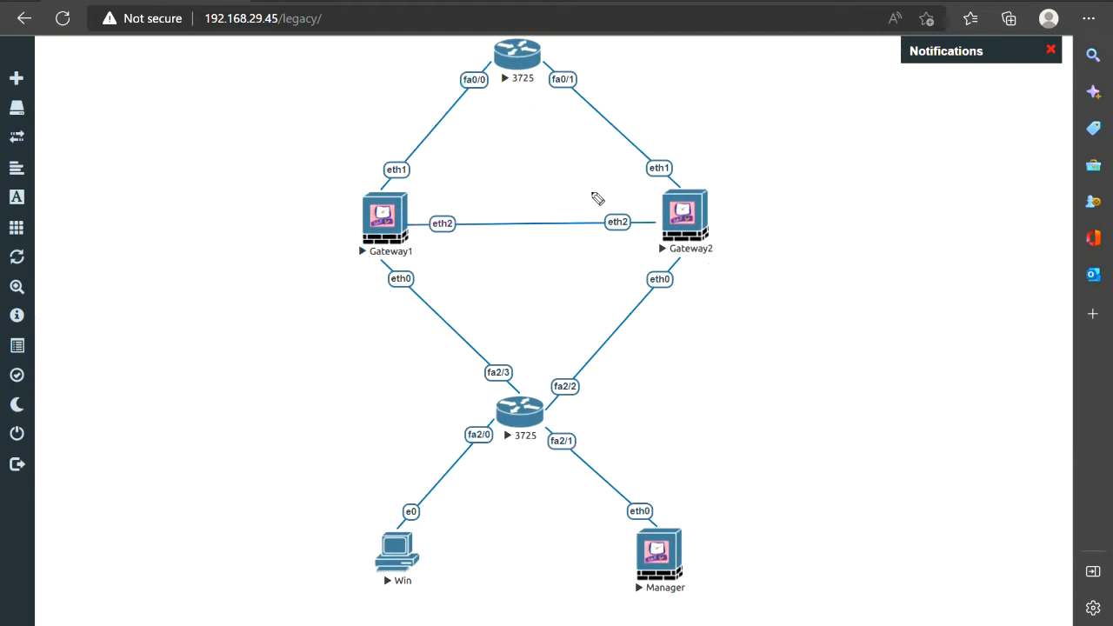
pyautogui.moveTo(840, 138)
pyautogui.mouseDown()
pyautogui.moveTo(865, 135)
pyautogui.moveTo(895, 161)
pyautogui.moveTo(896, 150)
pyautogui.moveTo(913, 159)
pyautogui.mouseUp()
pyautogui.moveTo(923, 132)
pyautogui.mouseDown()
pyautogui.moveTo(923, 159)
pyautogui.moveTo(924, 148)
pyautogui.mouseUp()
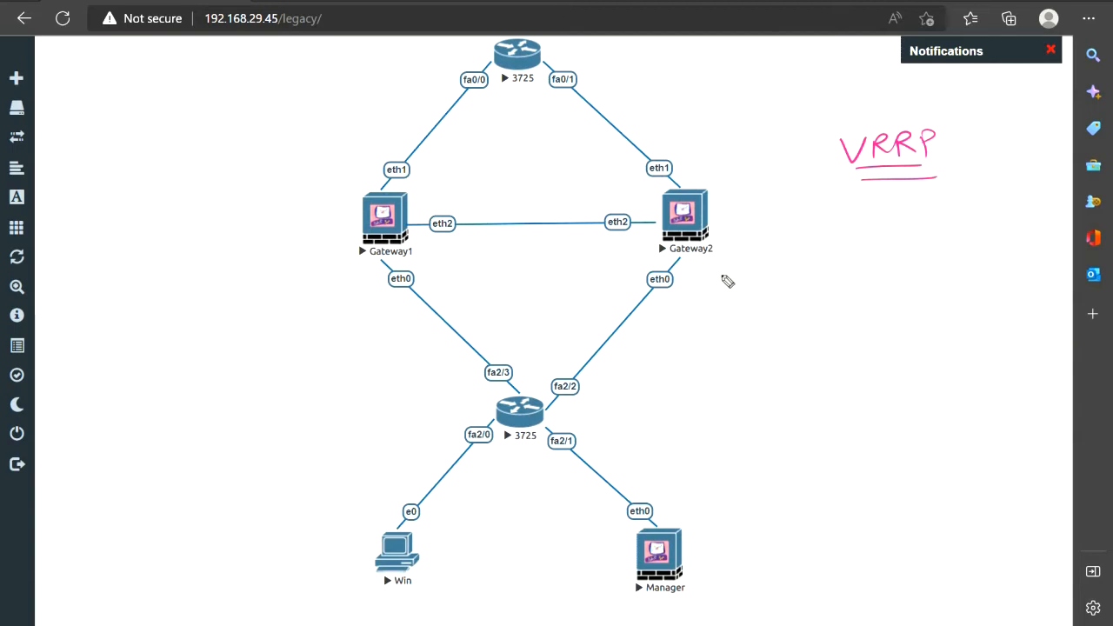
# Add pink arrows with VR Priority notes at both Gateway2 and Gateway1
pyautogui.moveTo(733, 304)
pyautogui.mouseDown()
pyautogui.moveTo(723, 263)
pyautogui.moveTo(771, 308)
pyautogui.moveTo(780, 294)
pyautogui.mouseUp()
pyautogui.moveTo(790, 295)
pyautogui.mouseDown()
pyautogui.moveTo(789, 309)
pyautogui.moveTo(823, 309)
pyautogui.mouseUp()
pyautogui.moveTo(775, 326); pyautogui.dragTo(824, 318)
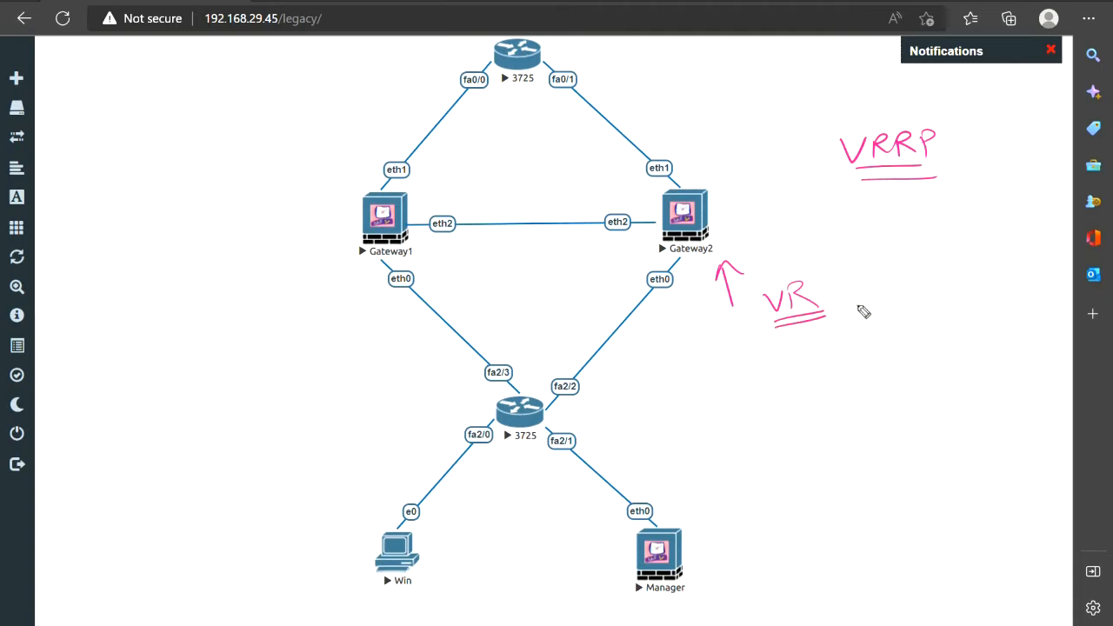
pyautogui.moveTo(861, 296)
pyautogui.mouseDown()
pyautogui.moveTo(861, 315)
pyautogui.moveTo(887, 301)
pyautogui.moveTo(932, 309)
pyautogui.moveTo(946, 290)
pyautogui.moveTo(952, 321)
pyautogui.mouseUp()
pyautogui.moveTo(364, 275); pyautogui.dragTo(365, 311)
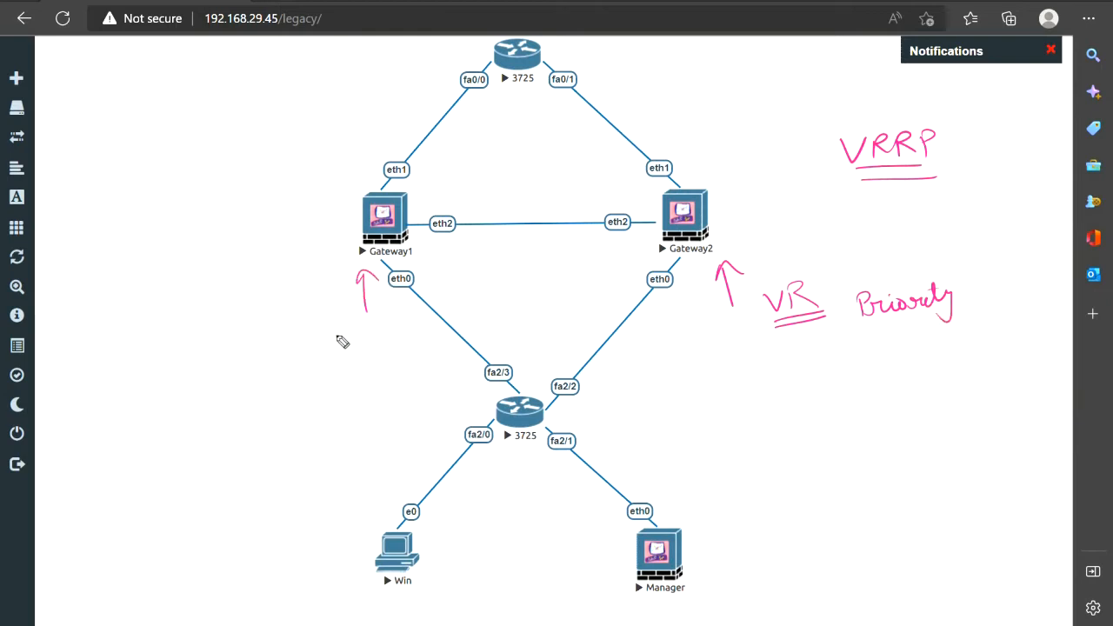
pyautogui.moveTo(321, 324)
pyautogui.mouseDown()
pyautogui.moveTo(336, 319)
pyautogui.moveTo(346, 335)
pyautogui.mouseUp()
pyautogui.moveTo(345, 315)
pyautogui.mouseDown()
pyautogui.moveTo(359, 336)
pyautogui.moveTo(334, 358)
pyautogui.mouseUp()
pyautogui.moveTo(333, 341)
pyautogui.mouseDown()
pyautogui.moveTo(345, 356)
pyautogui.moveTo(406, 345)
pyautogui.mouseUp()
pyautogui.moveTo(410, 326); pyautogui.dragTo(426, 356)
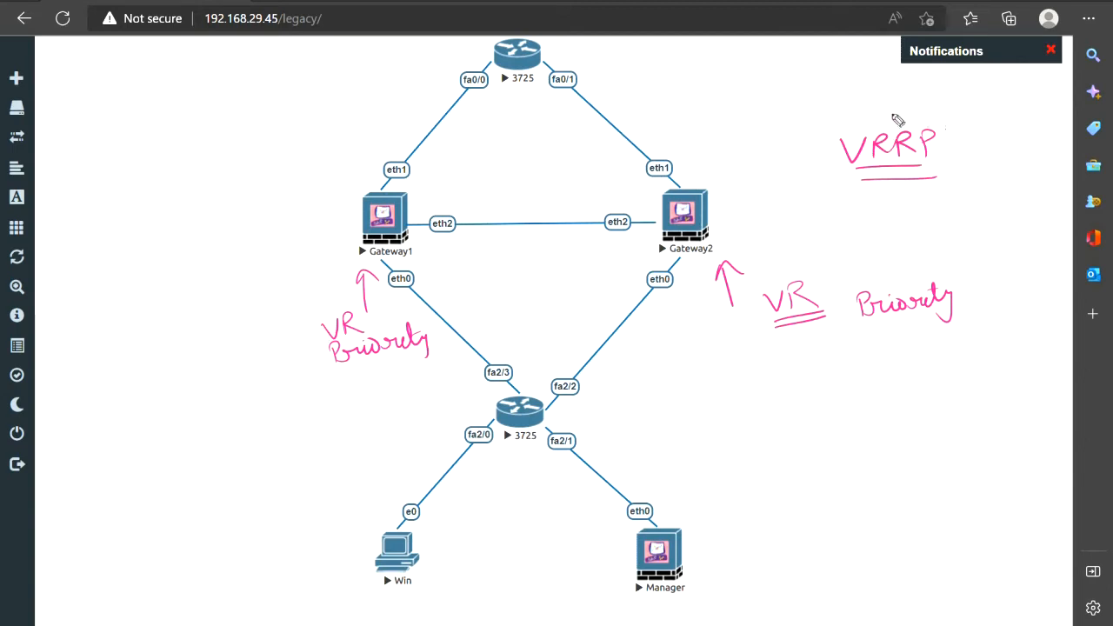
# Circle the VRRP note and write a boxed Cluster XL below Gateway2's VR Priority
pyautogui.moveTo(867, 177)
pyautogui.mouseDown()
pyautogui.moveTo(831, 137)
pyautogui.moveTo(929, 172)
pyautogui.moveTo(861, 128)
pyautogui.mouseUp()
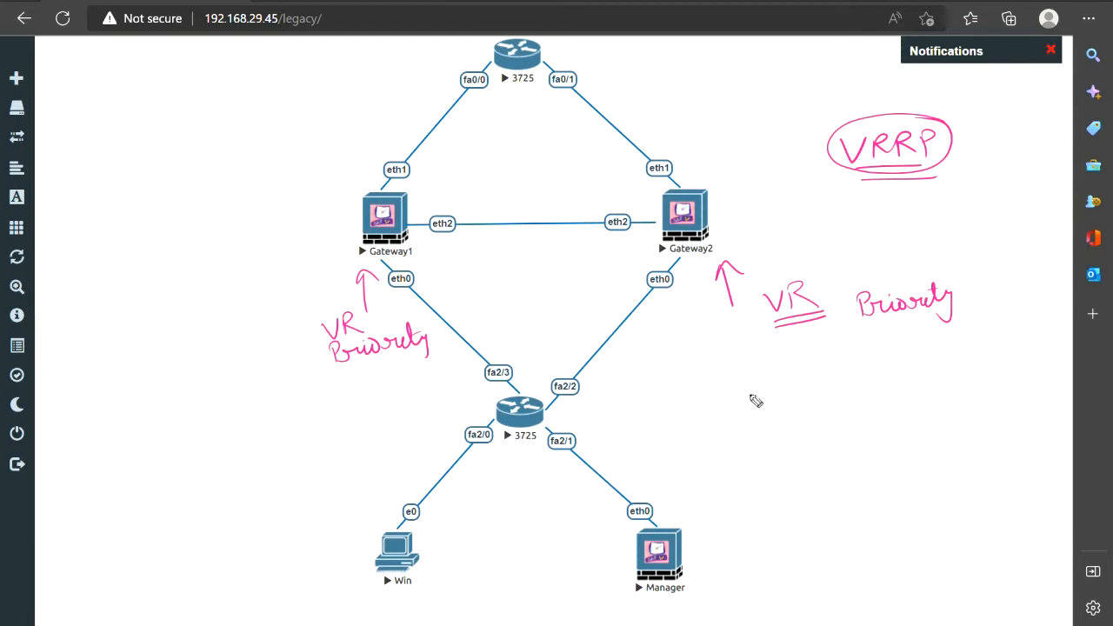
pyautogui.moveTo(783, 385)
pyautogui.mouseDown()
pyautogui.moveTo(781, 410)
pyautogui.moveTo(804, 393)
pyautogui.moveTo(810, 404)
pyautogui.moveTo(827, 384)
pyautogui.moveTo(897, 392)
pyautogui.moveTo(883, 393)
pyautogui.mouseUp()
pyautogui.moveTo(902, 372)
pyautogui.mouseDown()
pyautogui.moveTo(913, 391)
pyautogui.moveTo(904, 355)
pyautogui.moveTo(757, 391)
pyautogui.moveTo(866, 411)
pyautogui.mouseUp()
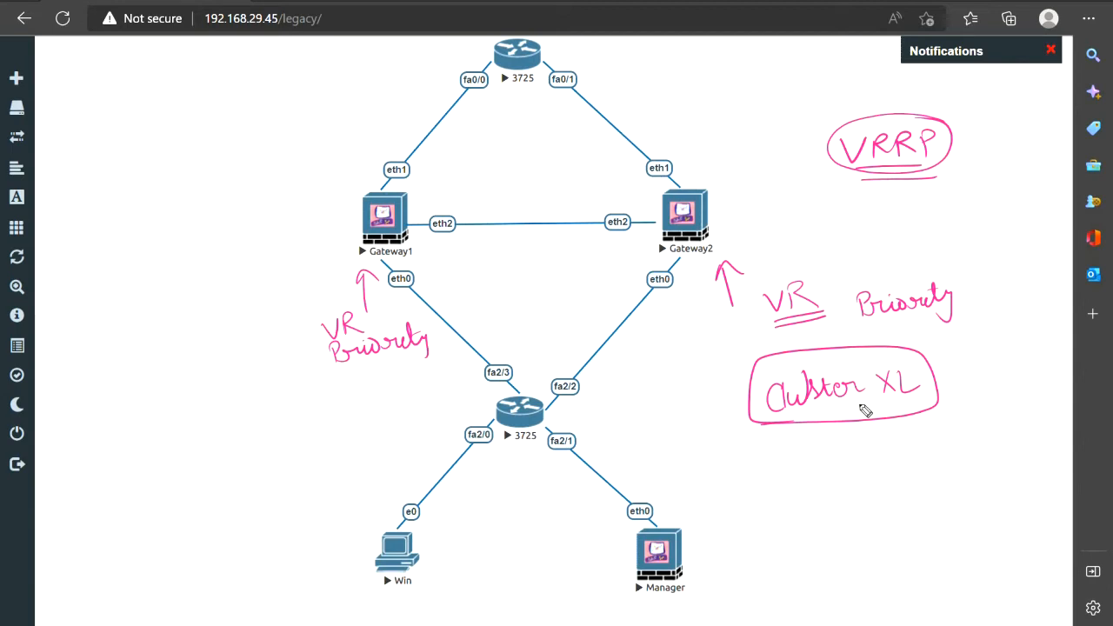
# Wipe the pink notes, sketch an address note beside Win, then erase all annotations again
pyautogui.press('Delete')
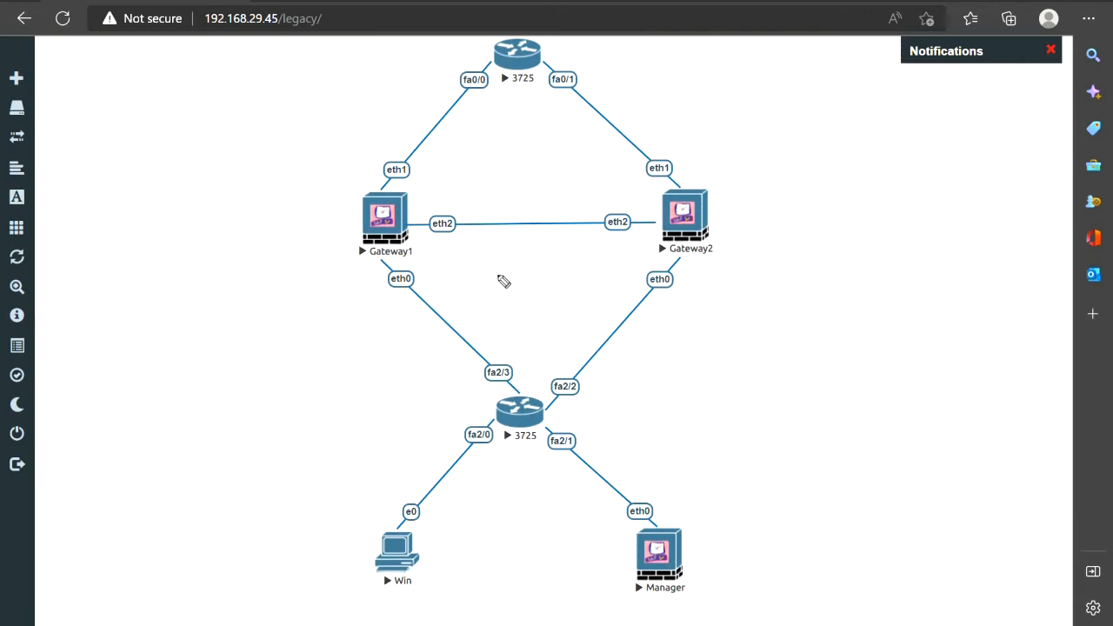
pyautogui.moveTo(248, 539)
pyautogui.mouseDown()
pyautogui.moveTo(248, 559)
pyautogui.moveTo(268, 551)
pyautogui.moveTo(261, 557)
pyautogui.mouseUp()
pyautogui.moveTo(271, 536)
pyautogui.mouseDown()
pyautogui.moveTo(283, 552)
pyautogui.moveTo(315, 533)
pyautogui.moveTo(338, 548)
pyautogui.moveTo(361, 526)
pyautogui.mouseUp()
pyautogui.click(286, 546)
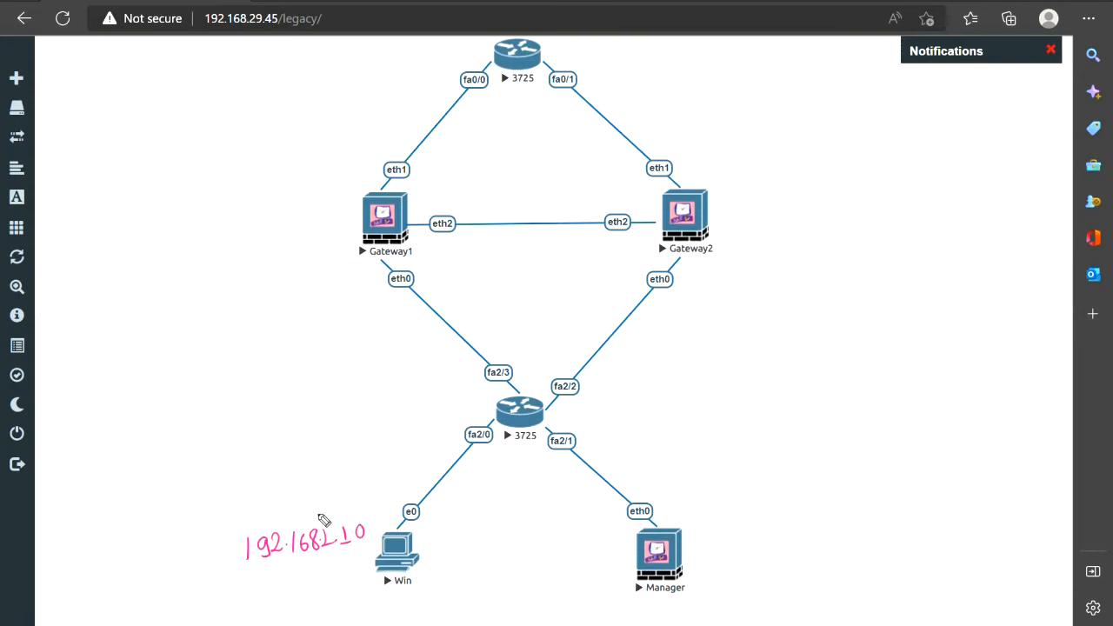
pyautogui.press('Escape')
# Add a 192.168.1.1 text label and place it just below Win
pyautogui.rightClick(790, 301)
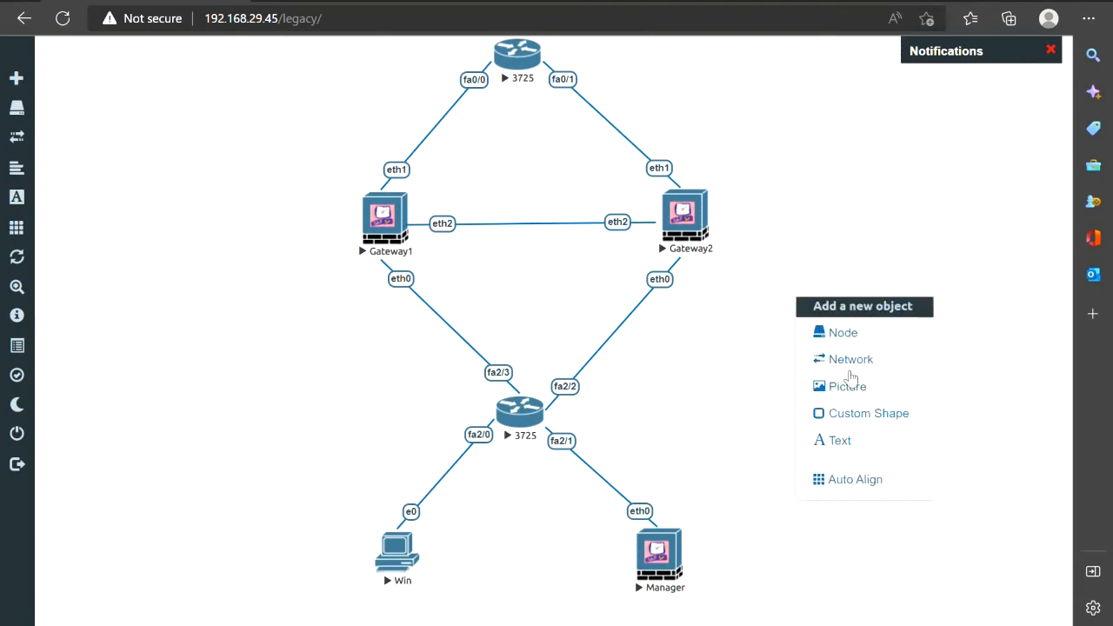
pyautogui.click(858, 440)
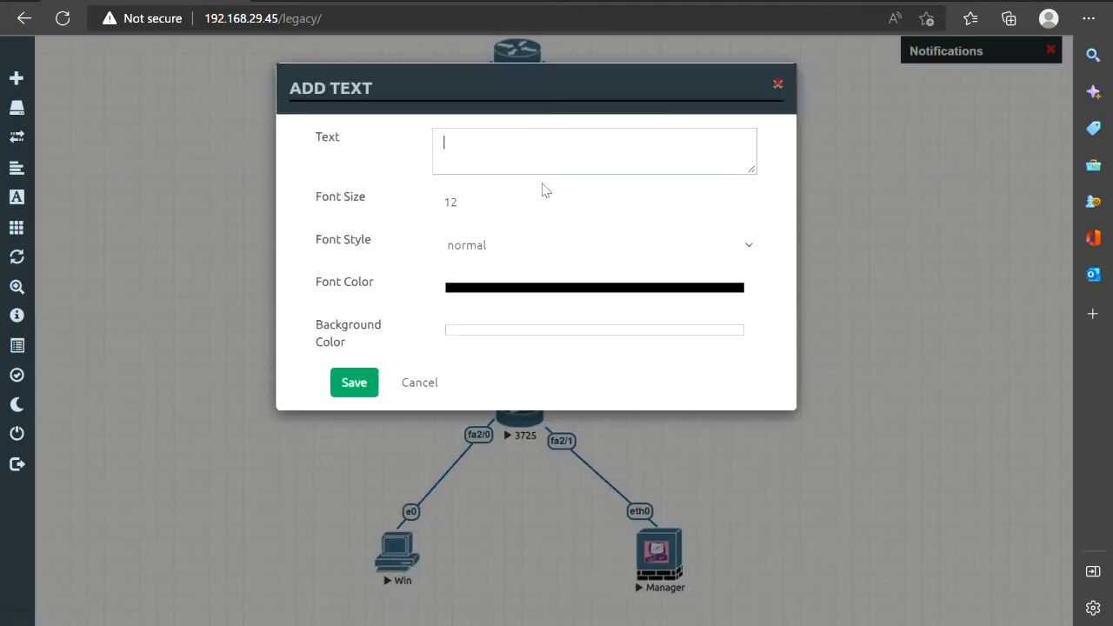
pyautogui.write('192.168.1.1')
pyautogui.click(353, 390)
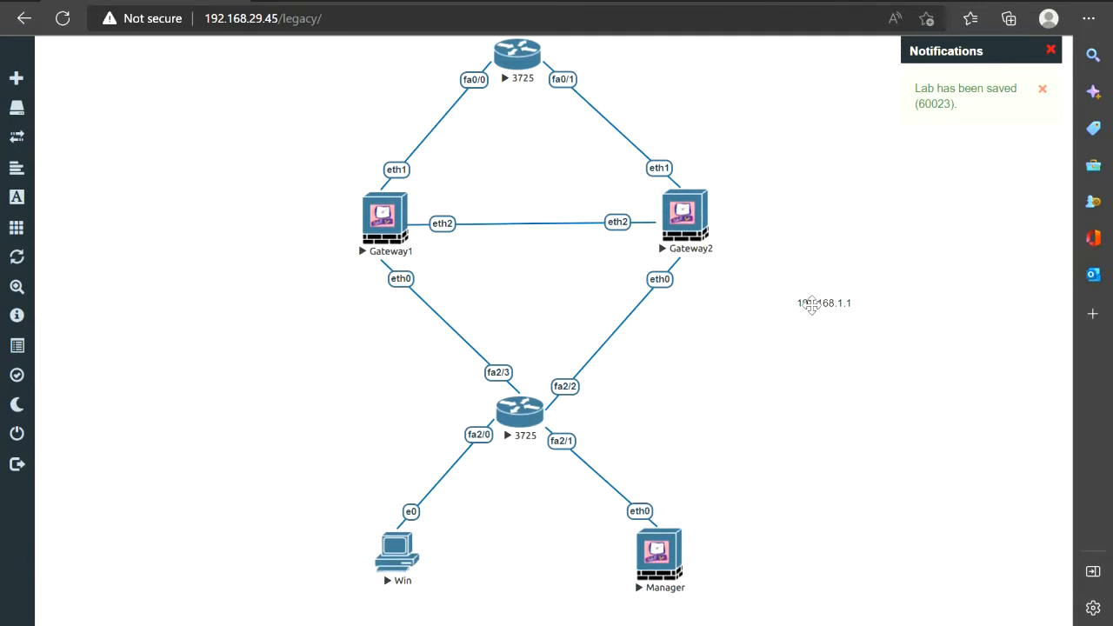
pyautogui.moveTo(811, 305); pyautogui.dragTo(396, 593)
# Edit the Win label to two lines, IP-192.168.1.1 and DG-192.168.1.254, and nudge it left
pyautogui.doubleClick(402, 594)
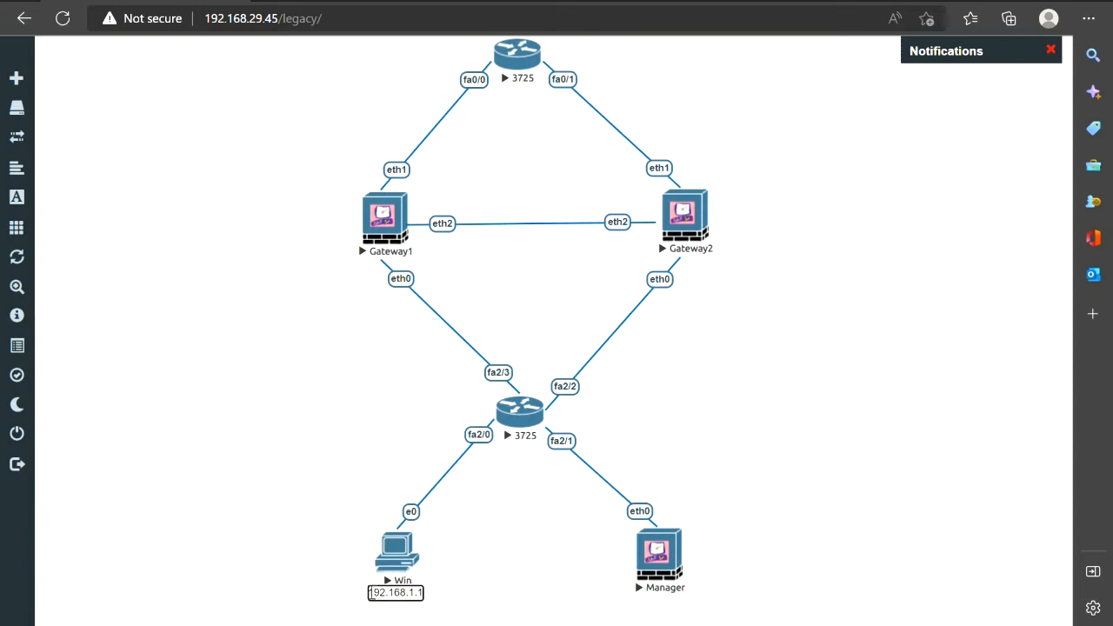
pyautogui.write('D')
pyautogui.press('BackSpace')
pyautogui.write('P-')
pyautogui.press('Return')
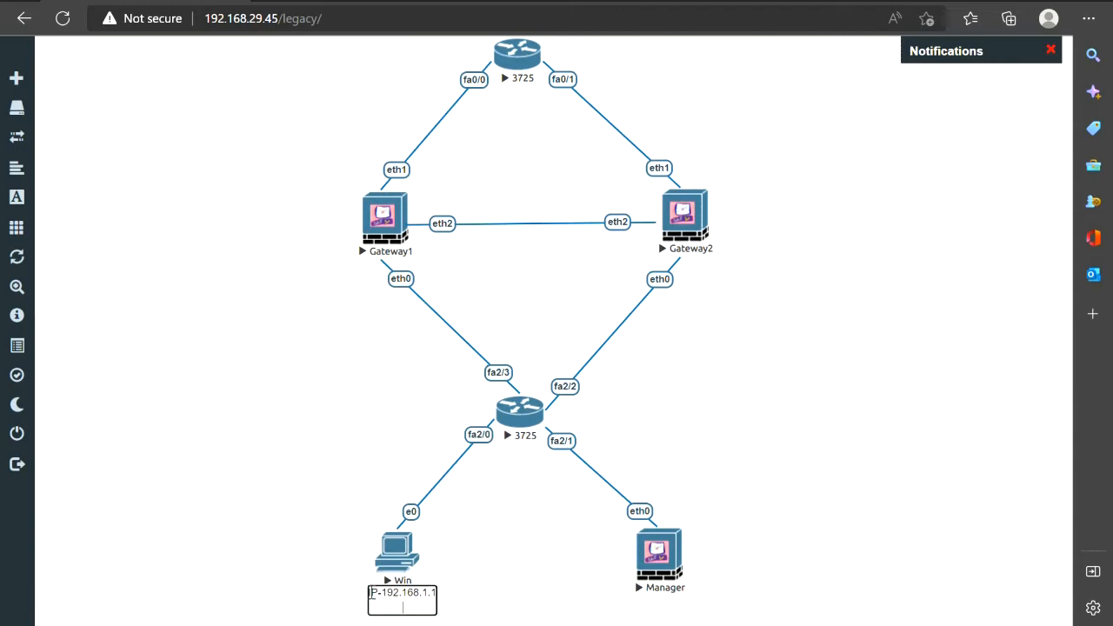
pyautogui.write('DG-')
pyautogui.write('192.1')
pyautogui.write('68.1.1 DG-19')
pyautogui.write('2.168.1.254')
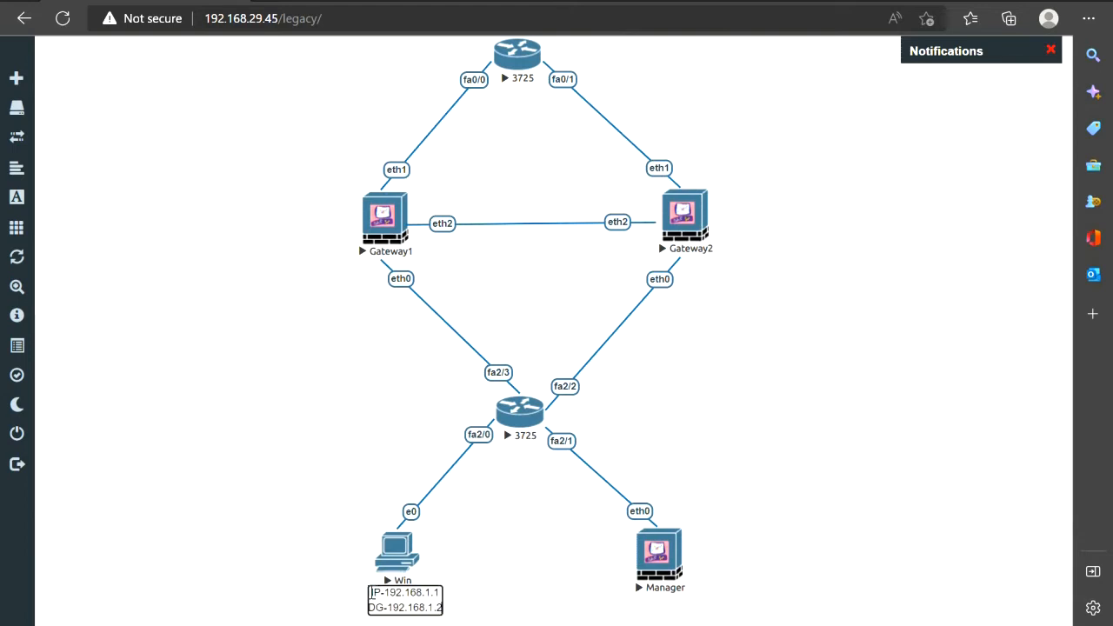
pyautogui.click(462, 599)
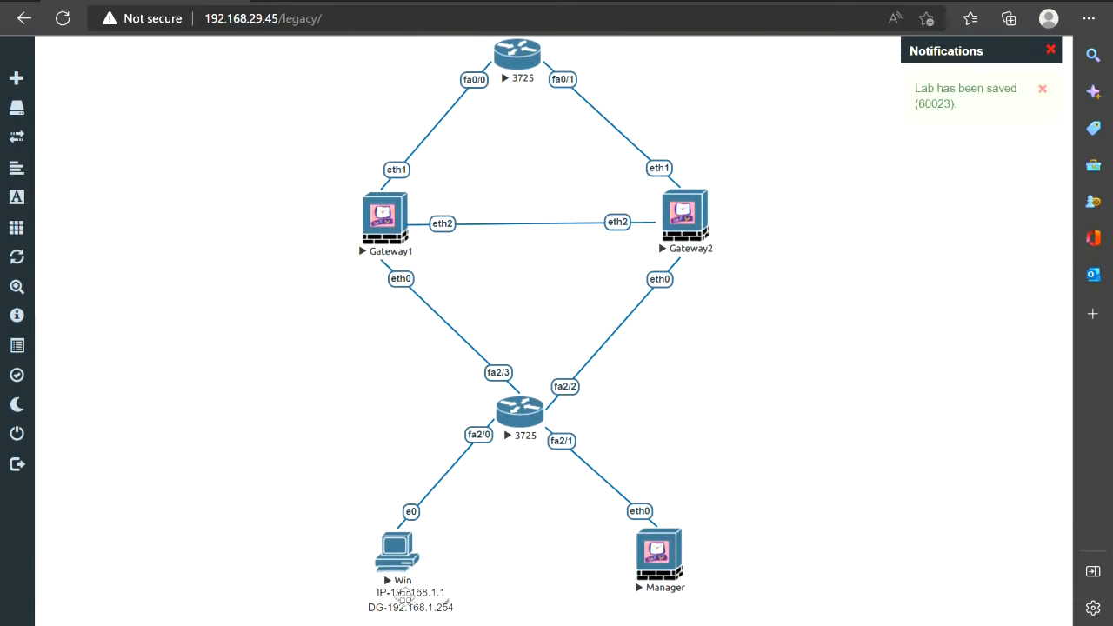
pyautogui.moveTo(393, 594); pyautogui.dragTo(378, 595)
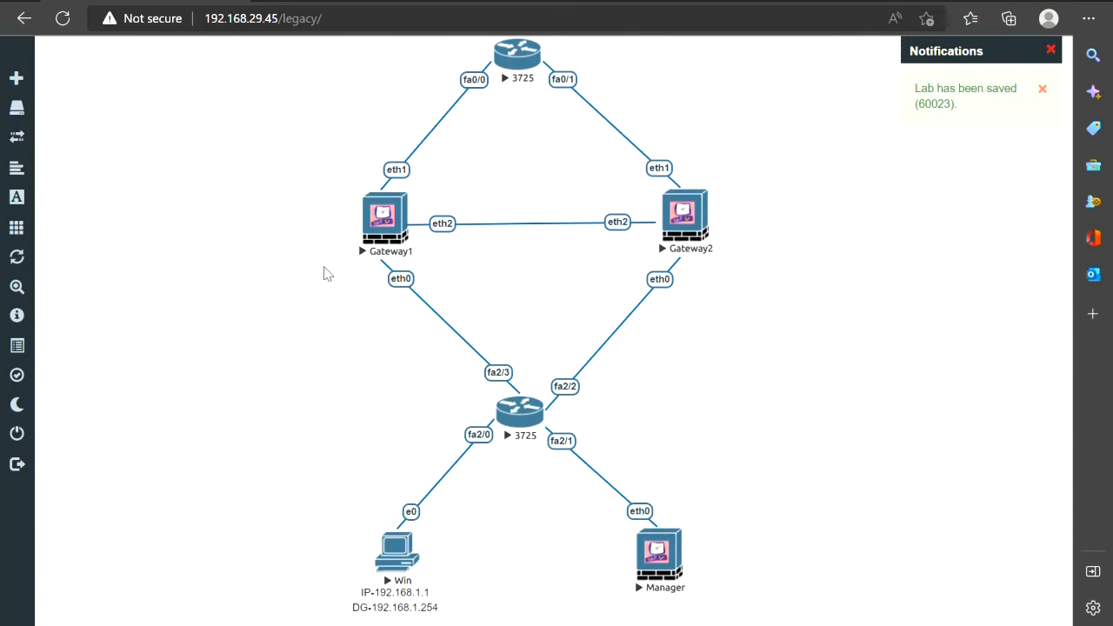
pyautogui.rightClick(368, 311)
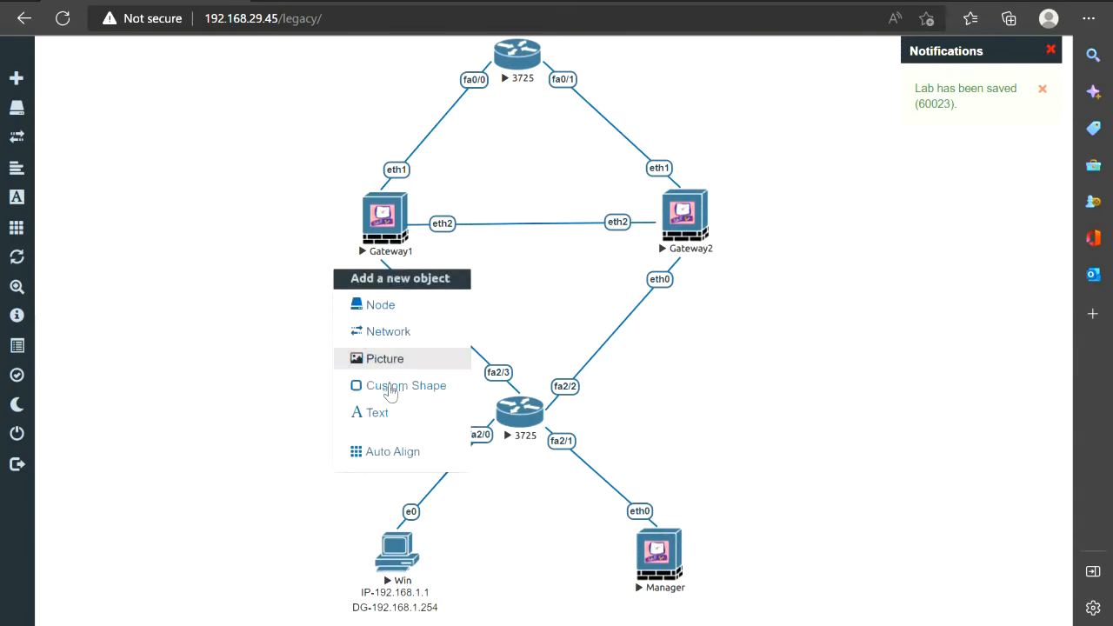
# Add a 192.168.1.50 text label under Gateway1
pyautogui.click(387, 415)
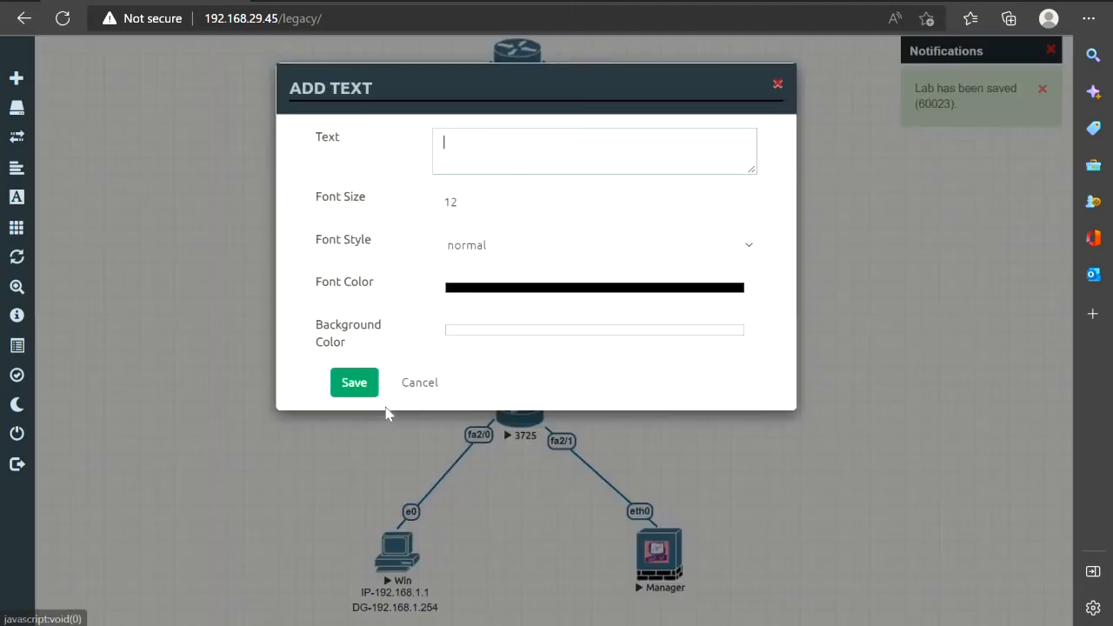
pyautogui.write('192.1')
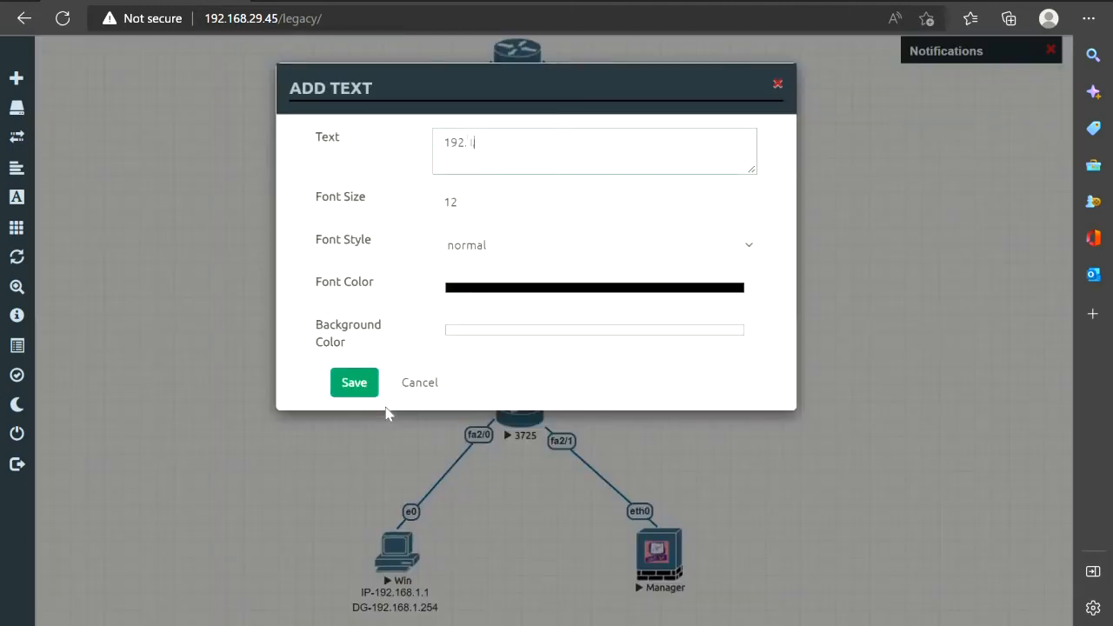
pyautogui.write('68.1.1')
pyautogui.press('BackSpace')
pyautogui.write('50')
pyautogui.click(355, 384)
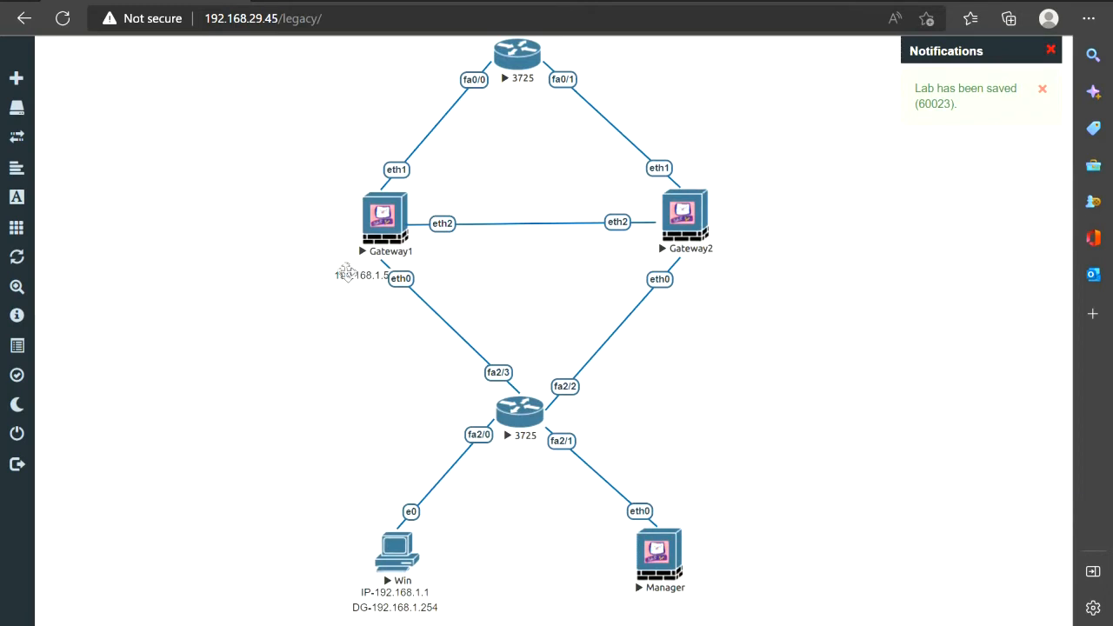
pyautogui.moveTo(346, 274); pyautogui.dragTo(328, 271)
# Duplicate the Gateway1 label, move it beside Gateway2, and change it to 192.168.1.51
pyautogui.rightClick(351, 268)
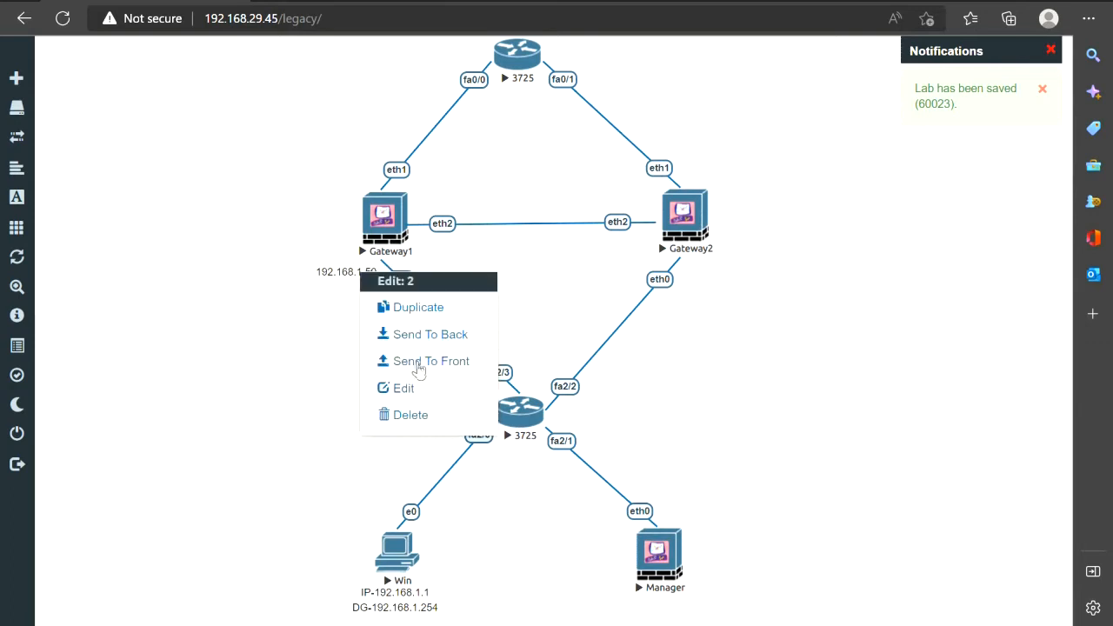
pyautogui.click(400, 311)
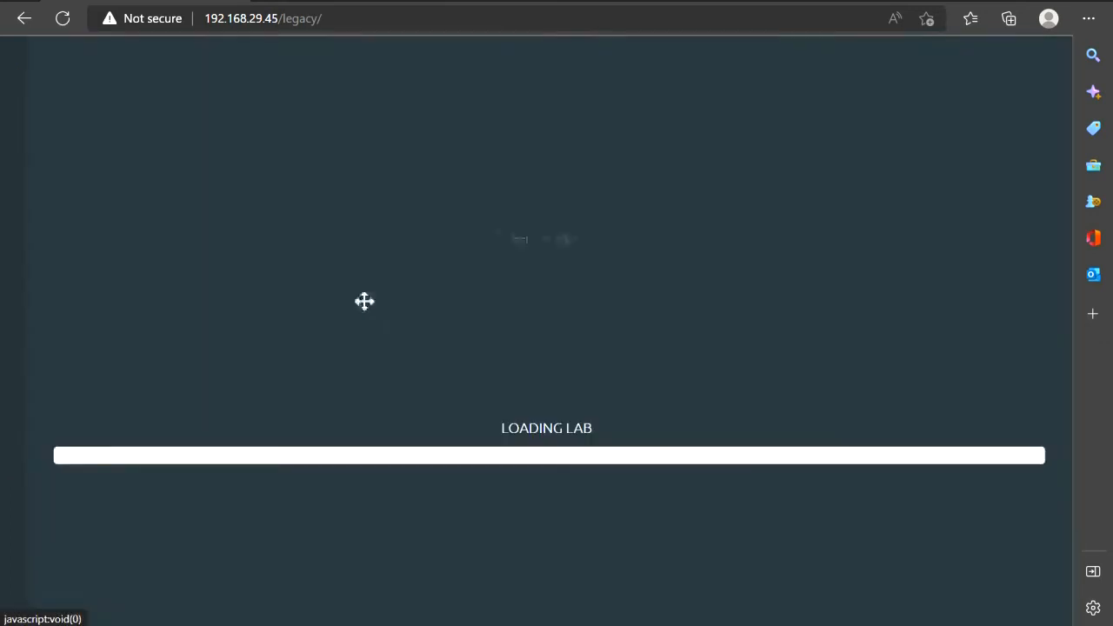
pyautogui.moveTo(363, 300); pyautogui.dragTo(604, 298)
pyautogui.moveTo(748, 272); pyautogui.dragTo(755, 272)
pyautogui.doubleClick(756, 272)
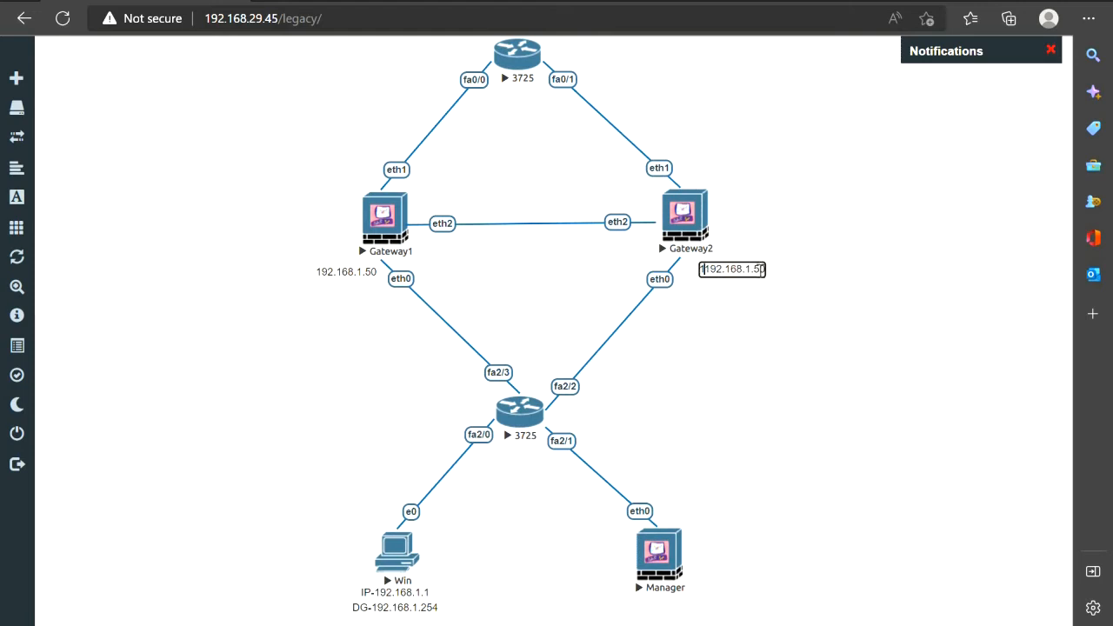
pyautogui.press('BackSpace')
pyautogui.press('BackSpace')
pyautogui.write('1')
pyautogui.click(362, 274)
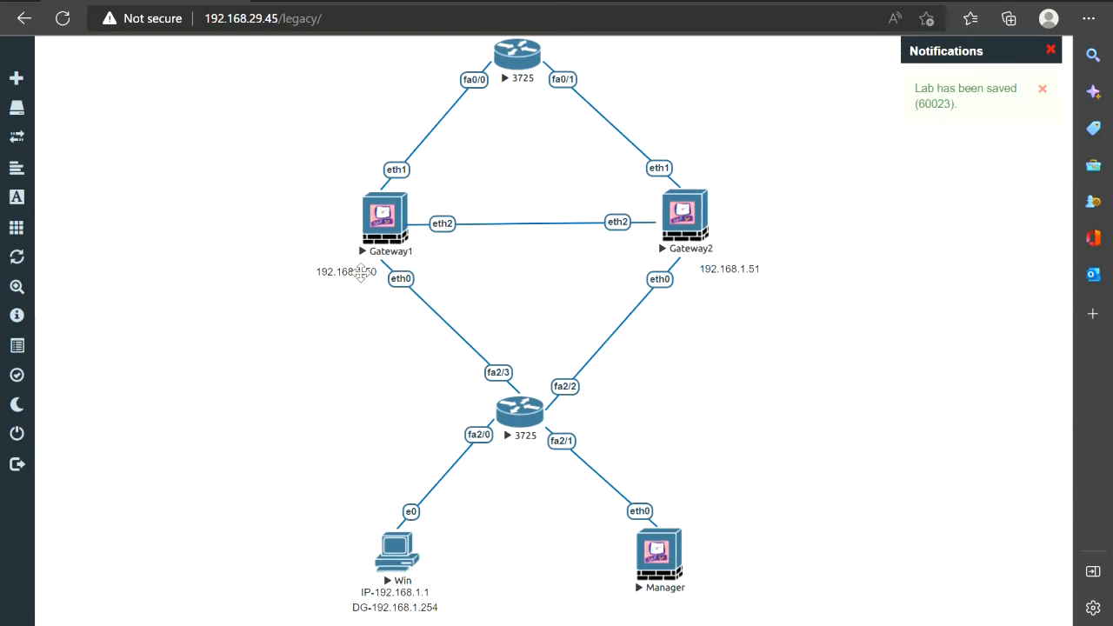
# Duplicate the label again, place it under Manager, and change it to 192.168.1.100
pyautogui.rightClick(369, 274)
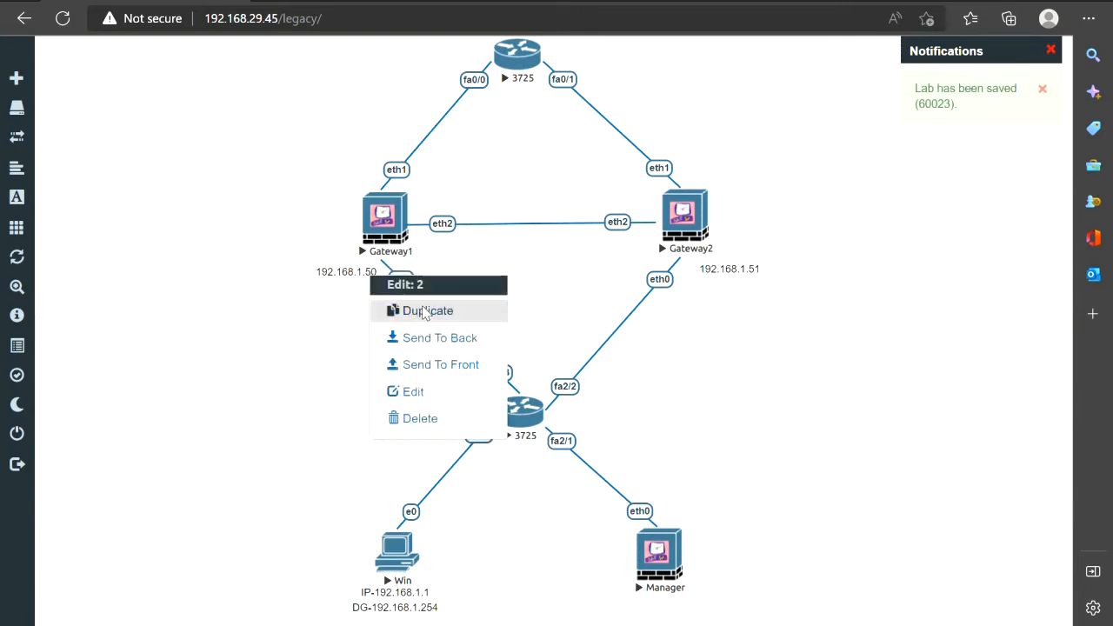
pyautogui.click(373, 305)
pyautogui.moveTo(358, 303); pyautogui.dragTo(666, 599)
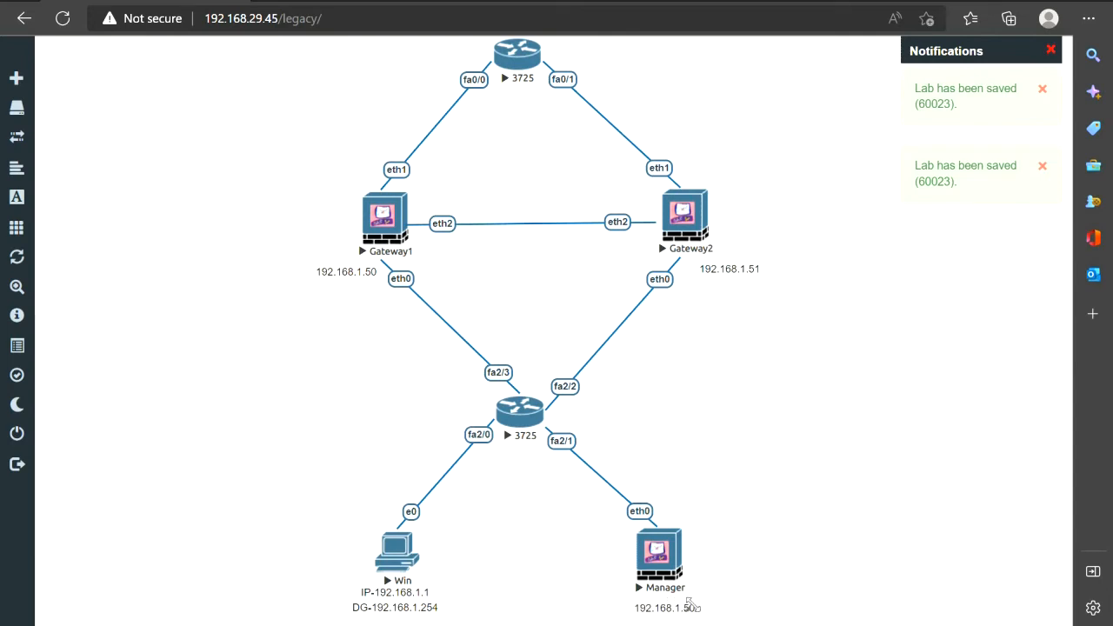
pyautogui.doubleClick(688, 606)
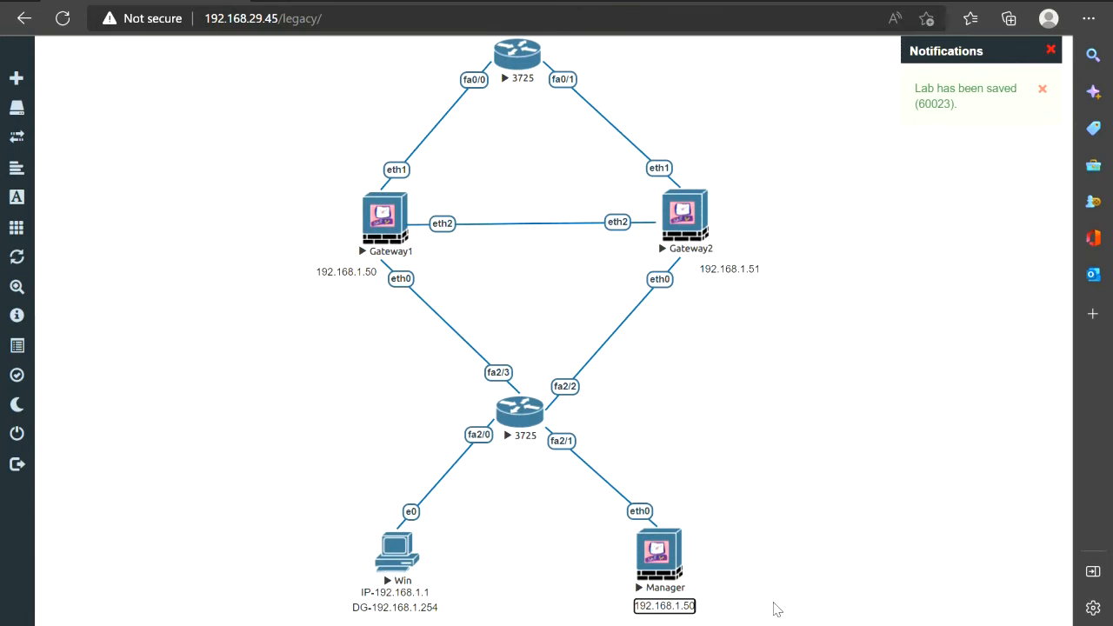
pyautogui.press('BackSpace')
pyautogui.write('1')
pyautogui.press('BackSpace')
pyautogui.press('BackSpace')
pyautogui.write('100')
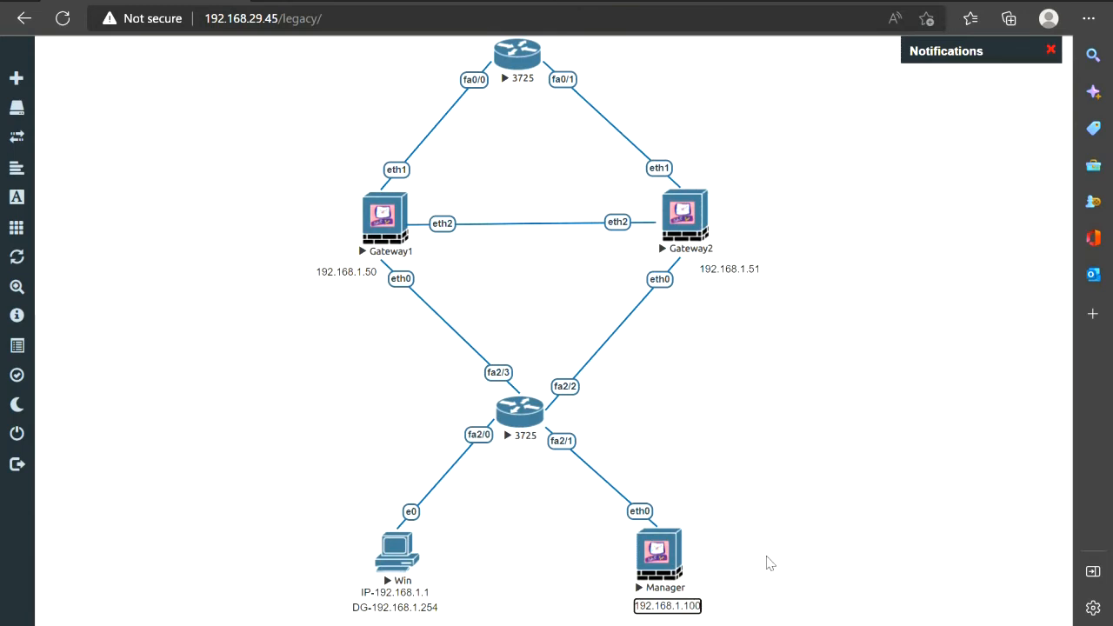
pyautogui.click(770, 564)
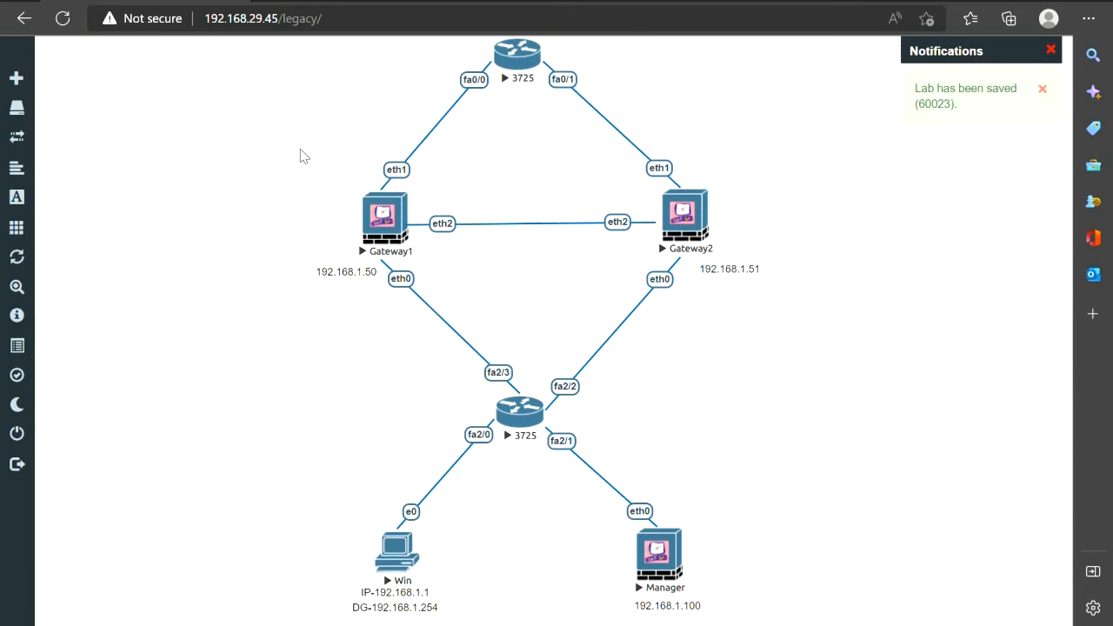
# Add a 20.0.0.1 text label just above Gateway1
pyautogui.rightClick(318, 174)
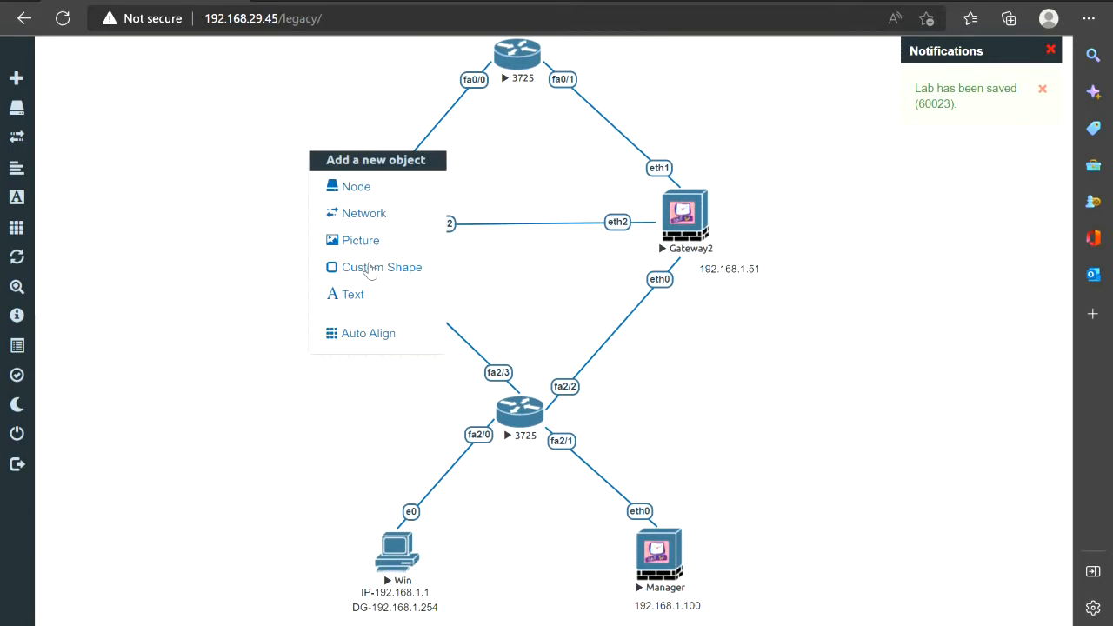
pyautogui.click(364, 295)
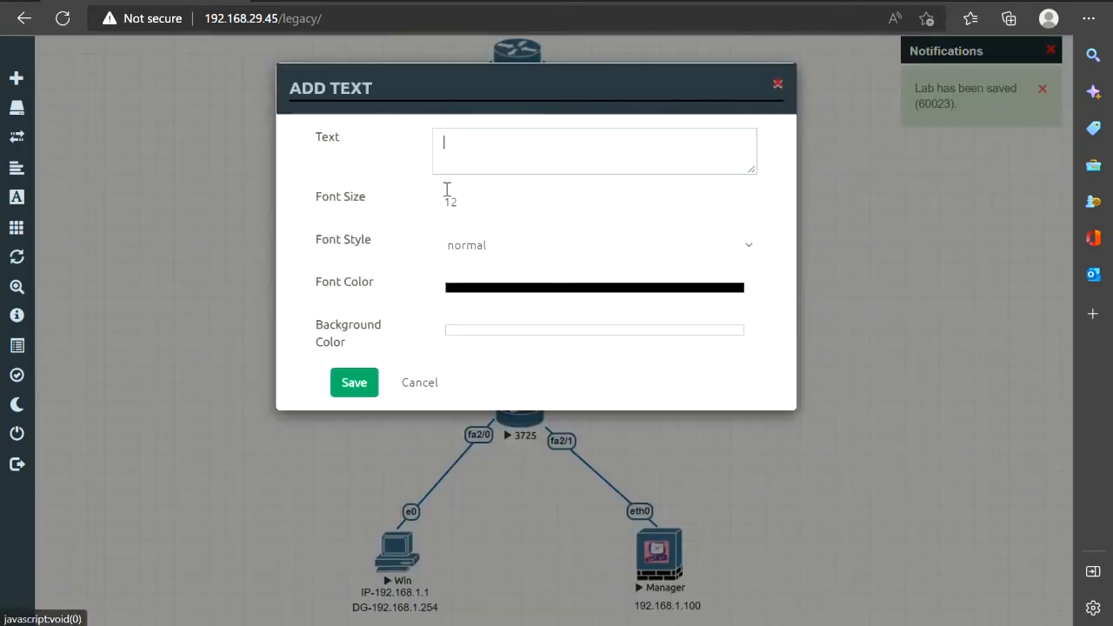
pyautogui.write('20')
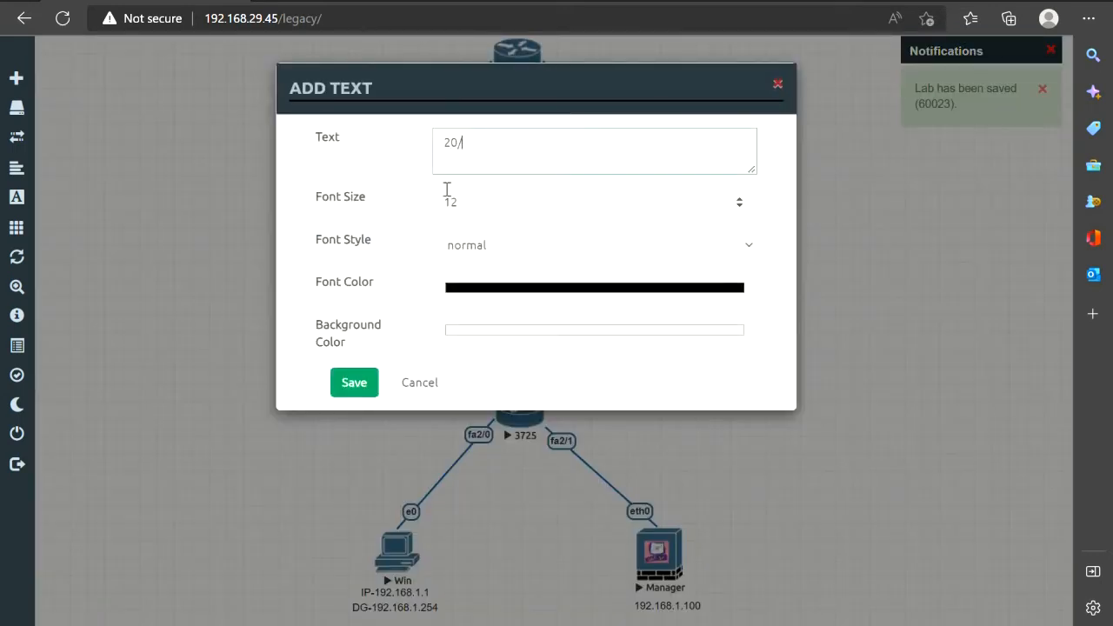
pyautogui.write('.0.0.1')
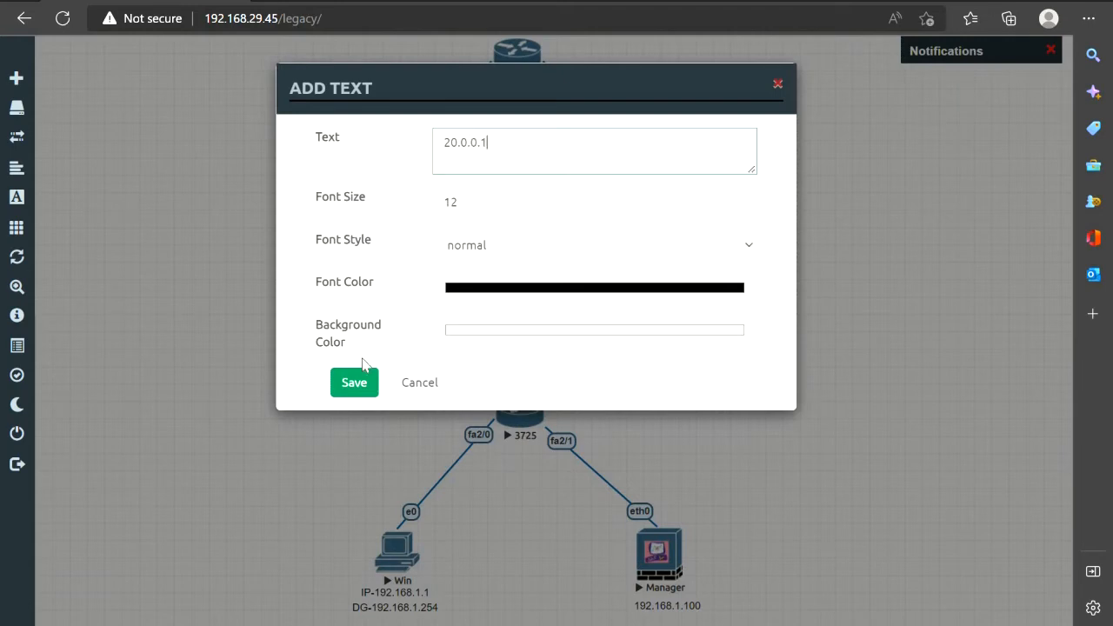
pyautogui.click(354, 380)
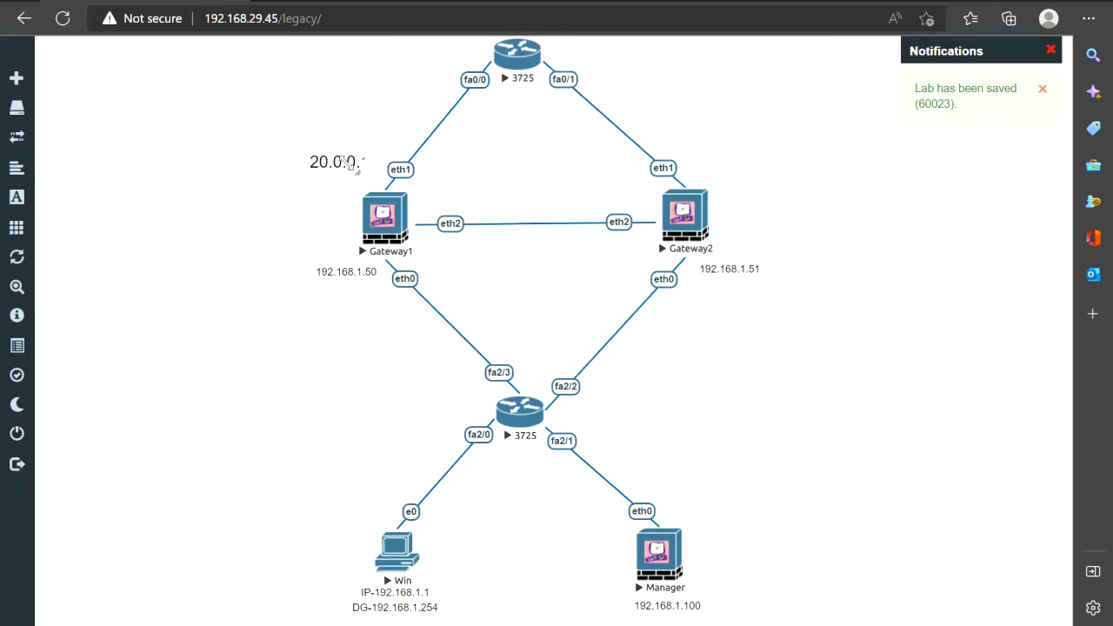
pyautogui.moveTo(313, 156); pyautogui.dragTo(342, 177)
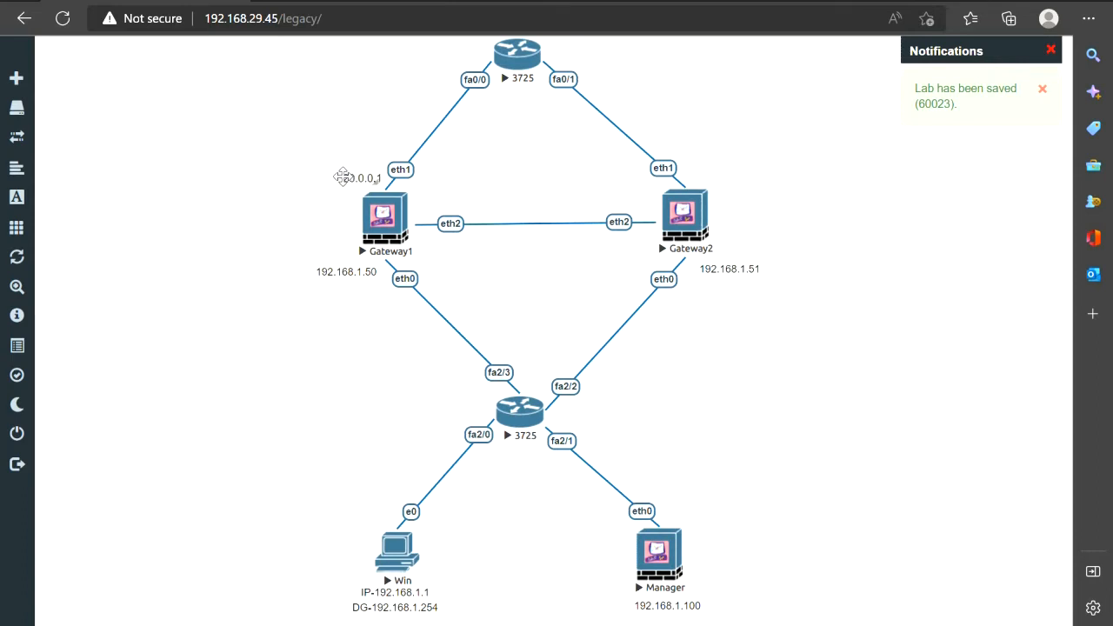
# Duplicate the 20.0.0.1 label above Gateway2 and change it to 20.0.0.2
pyautogui.rightClick(360, 179)
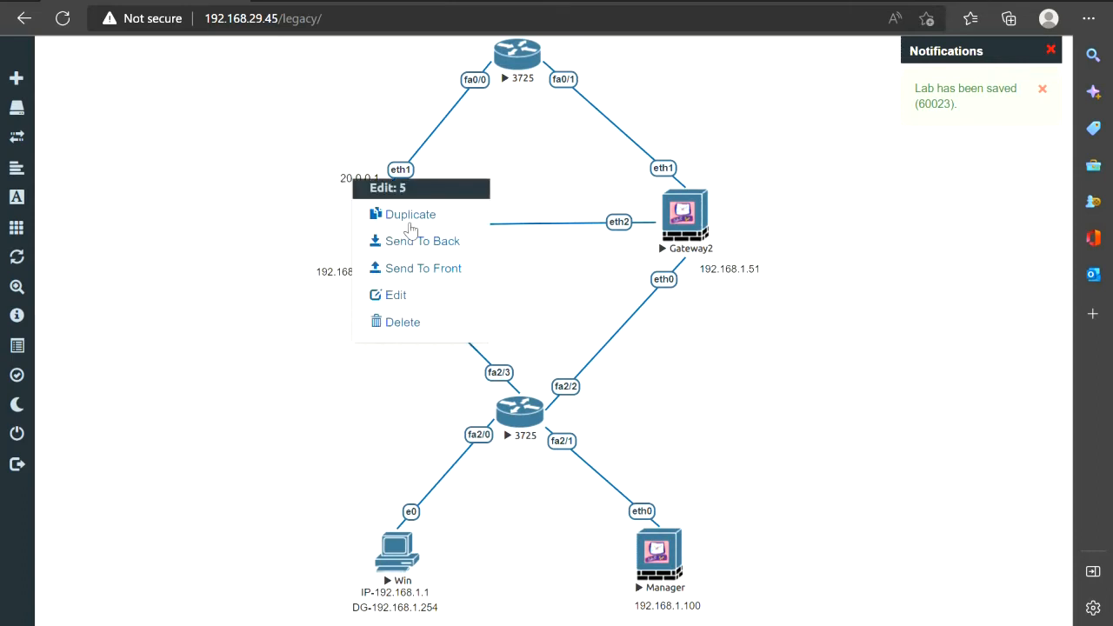
pyautogui.click(382, 214)
pyautogui.moveTo(359, 205); pyautogui.dragTo(708, 177)
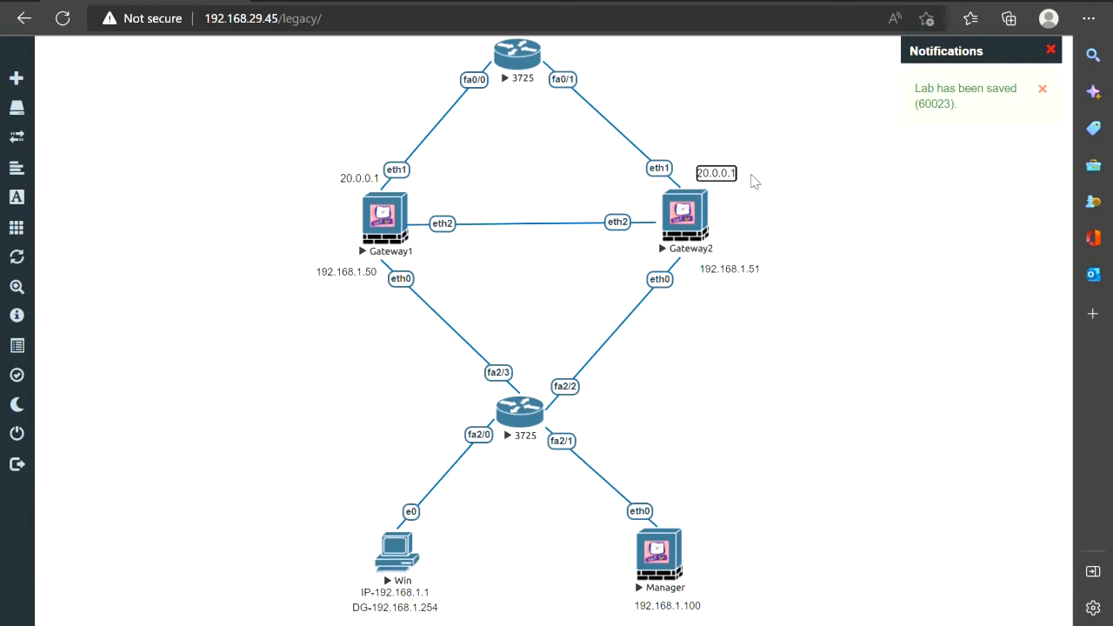
pyautogui.press('BackSpace')
pyautogui.write('2')
pyautogui.click(519, 128)
# Add a 20.0.0.254 text label near the top router
pyautogui.rightClick(499, 128)
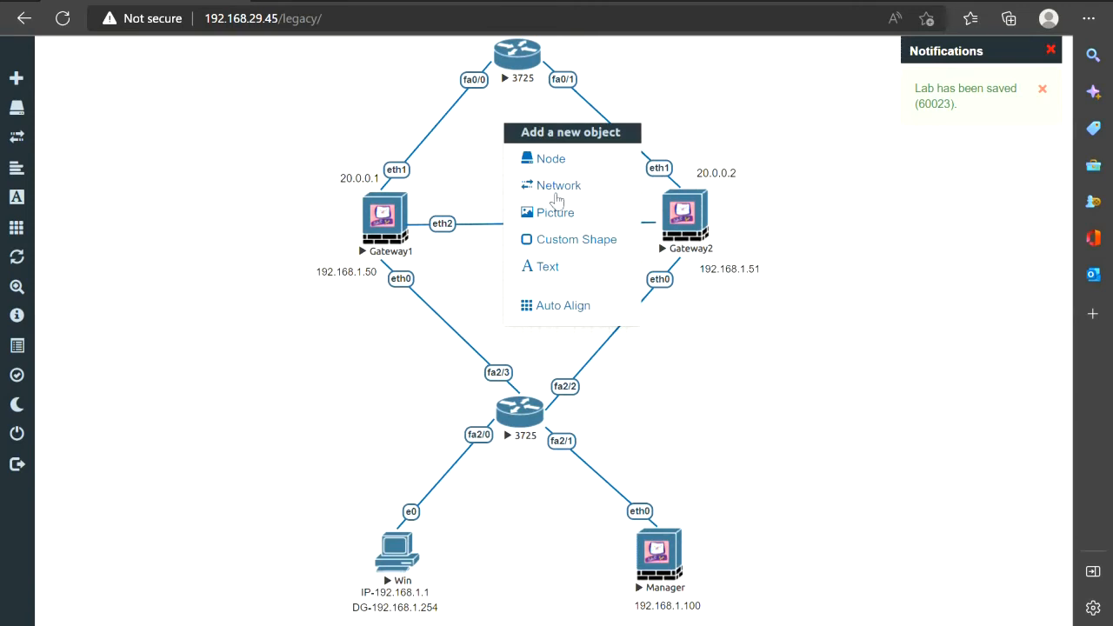
pyautogui.click(555, 266)
pyautogui.write('20')
pyautogui.press('BackSpace')
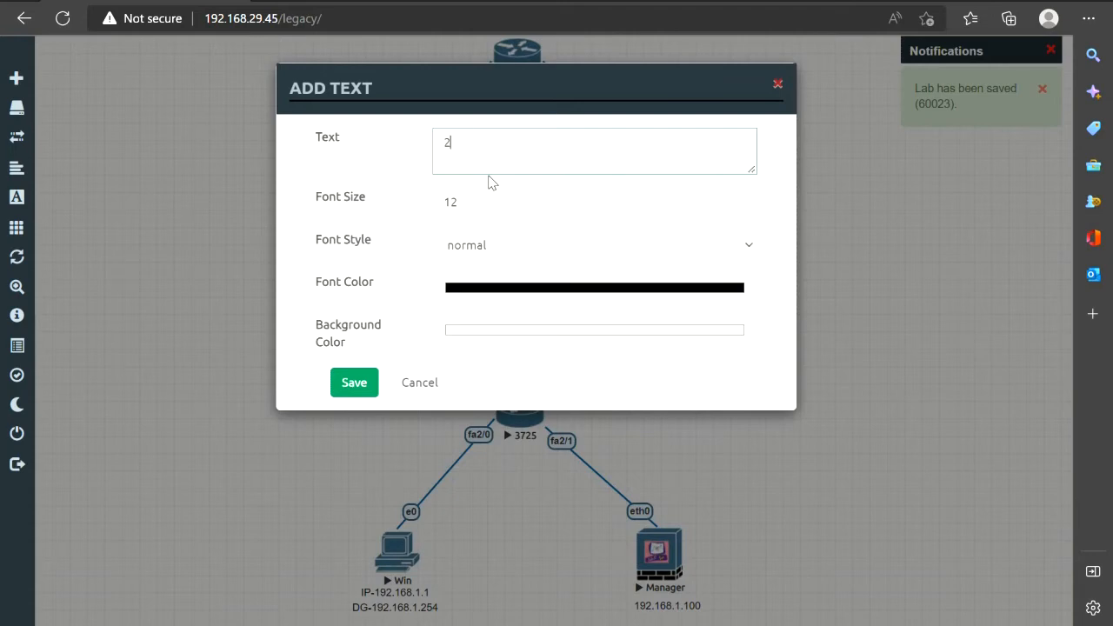
pyautogui.write('0')
pyautogui.press('BackSpace')
pyautogui.press('BackSpace')
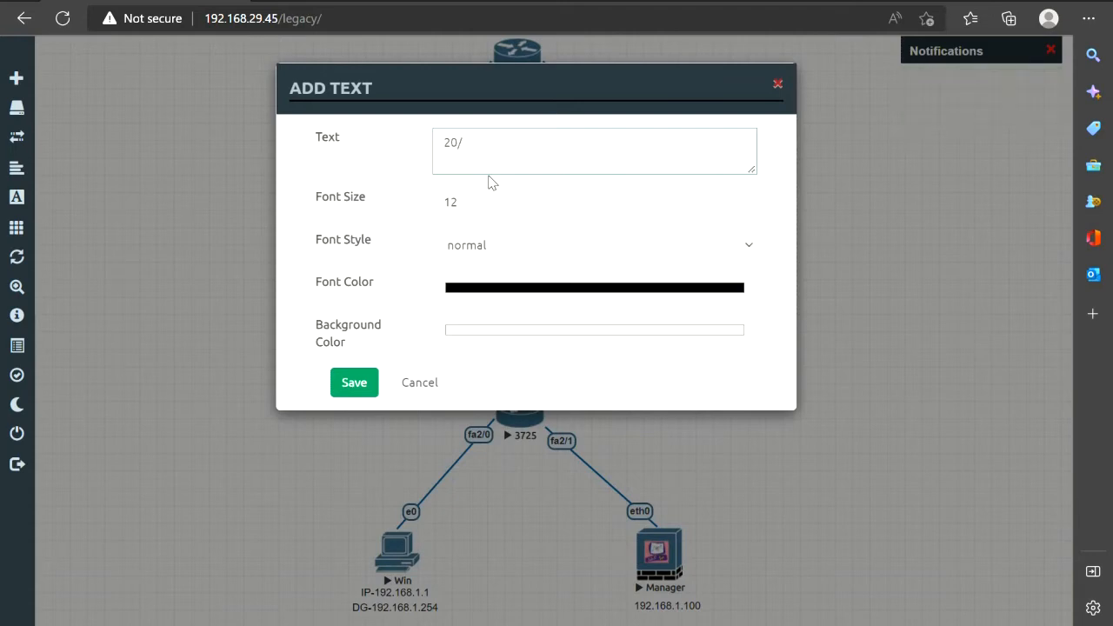
pyautogui.write('.0.0.254')
pyautogui.click(354, 379)
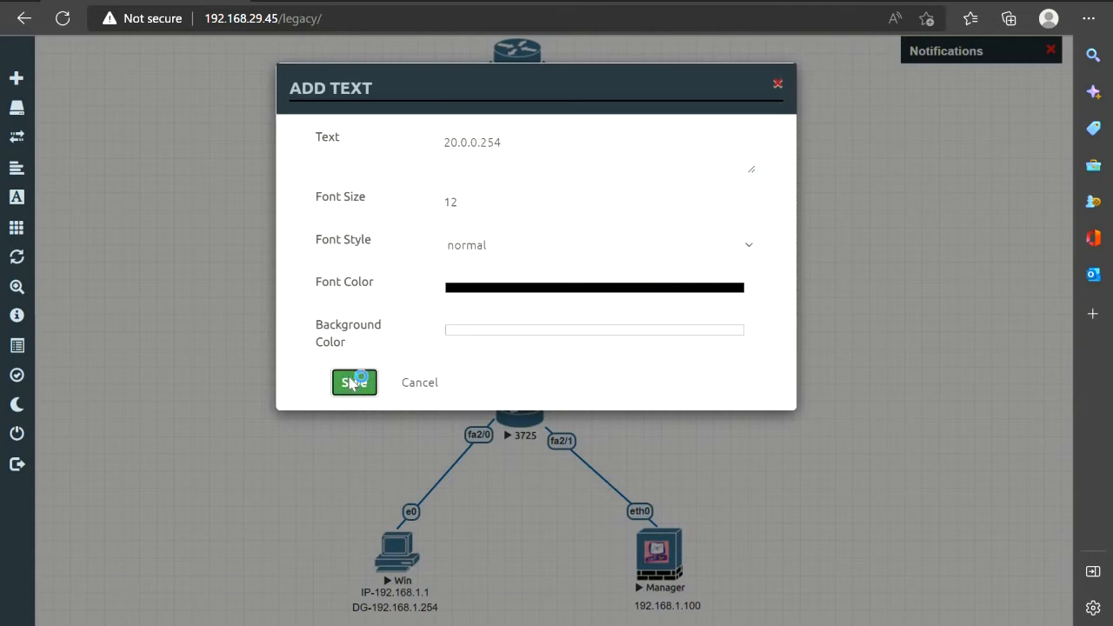
pyautogui.moveTo(516, 134); pyautogui.dragTo(510, 136)
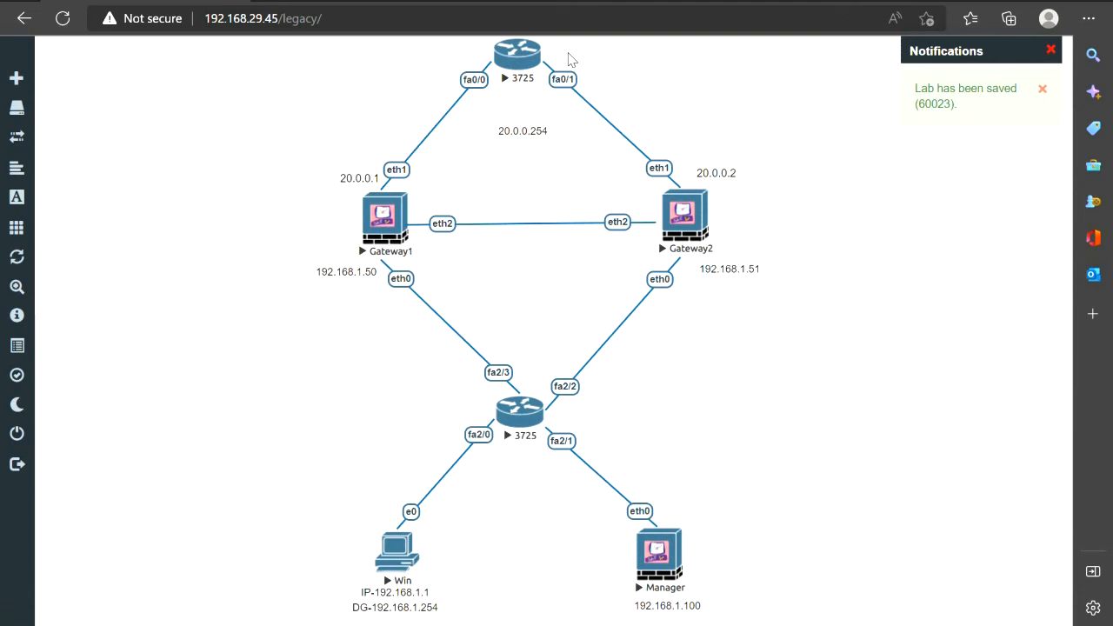
# Add a 20.0.0.100 text label near the top router
pyautogui.rightClick(580, 62)
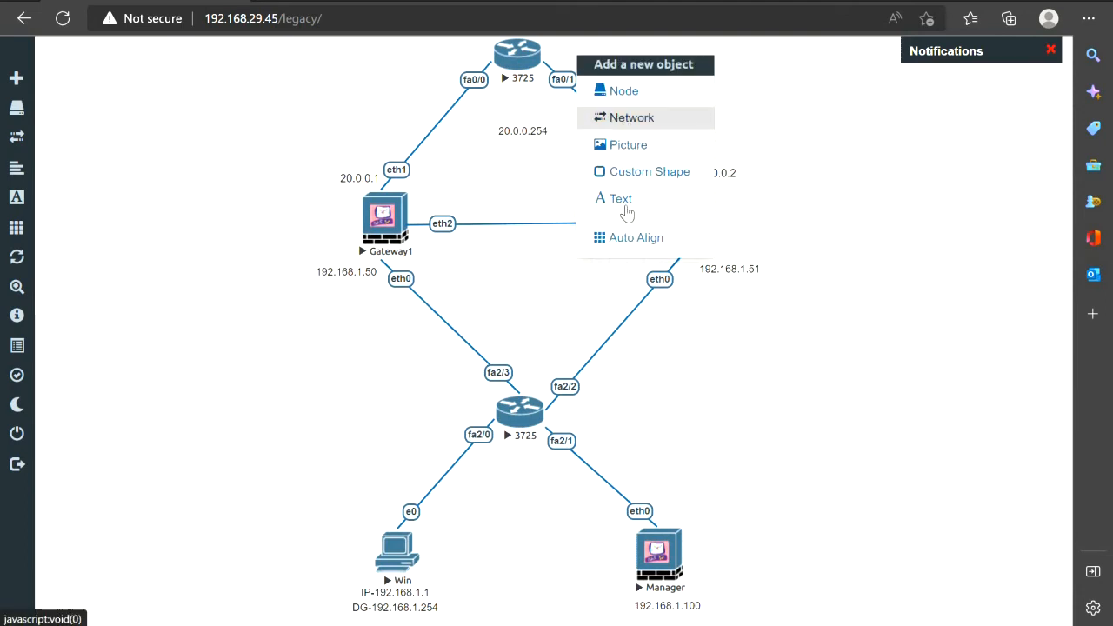
pyautogui.click(622, 202)
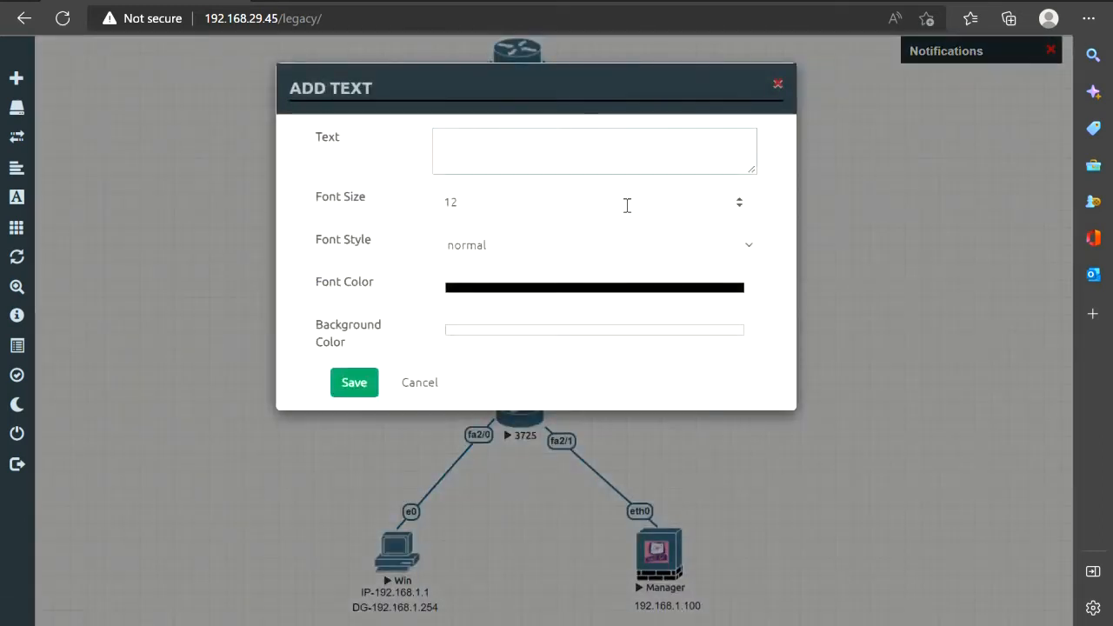
pyautogui.write('10')
pyautogui.write('20')
pyautogui.write('.0.0')
pyautogui.write('.100')
pyautogui.click(342, 380)
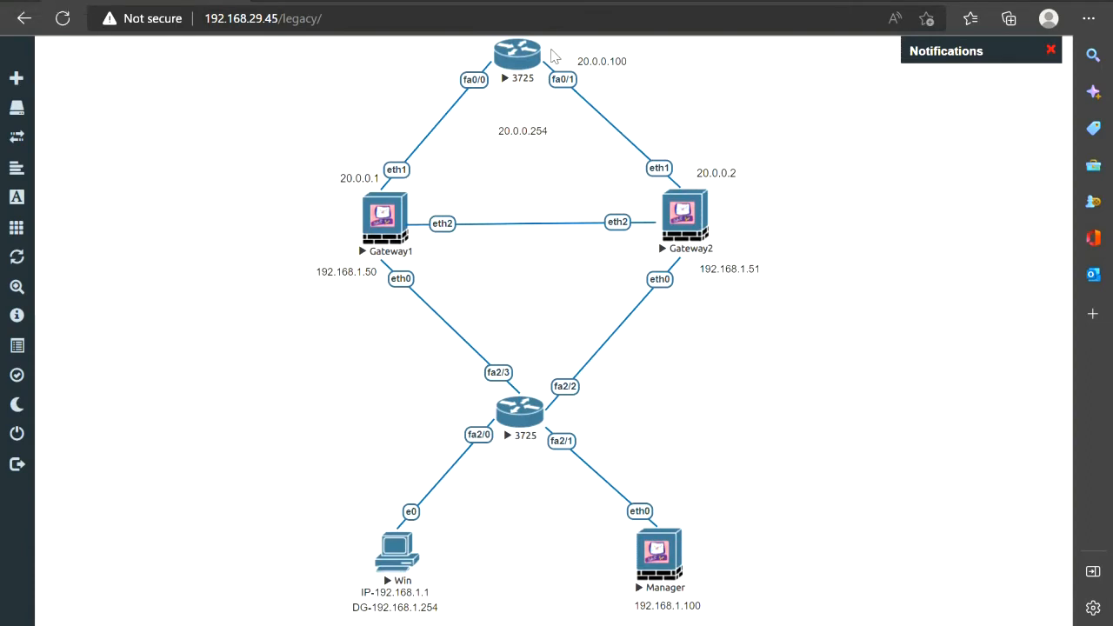
# Drag the 20.0.0.100 label up and left so it sits beside the top 3725 router
pyautogui.moveTo(612, 57); pyautogui.dragTo(568, 35)
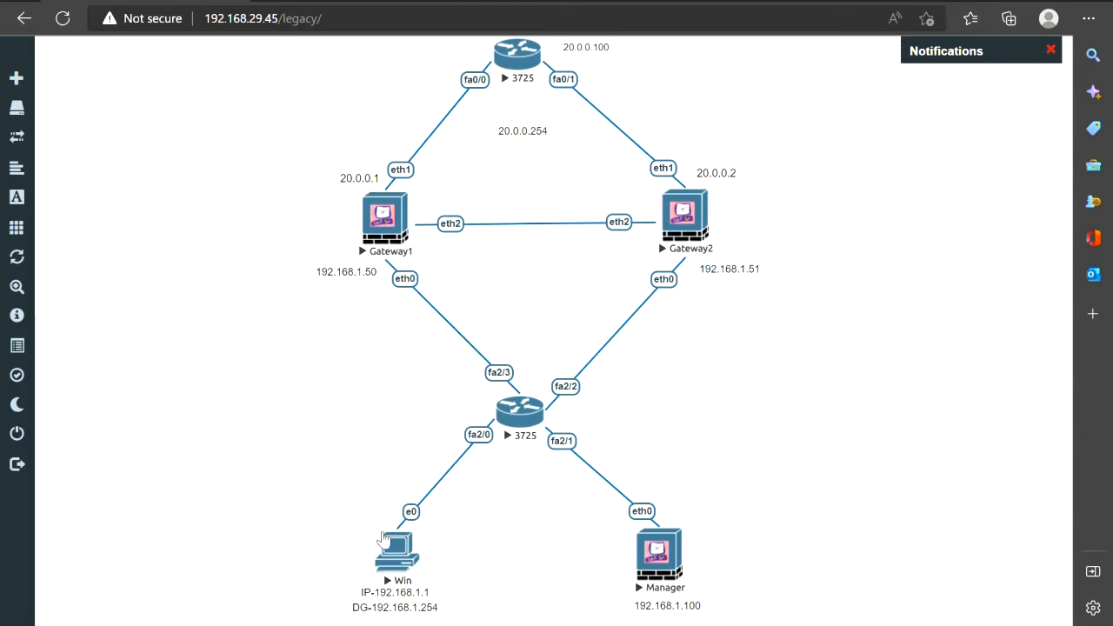
# Open Win's Windows 7 console, close the Set Network Location prompt, and start SmartConsole R81.10
pyautogui.click(405, 548)
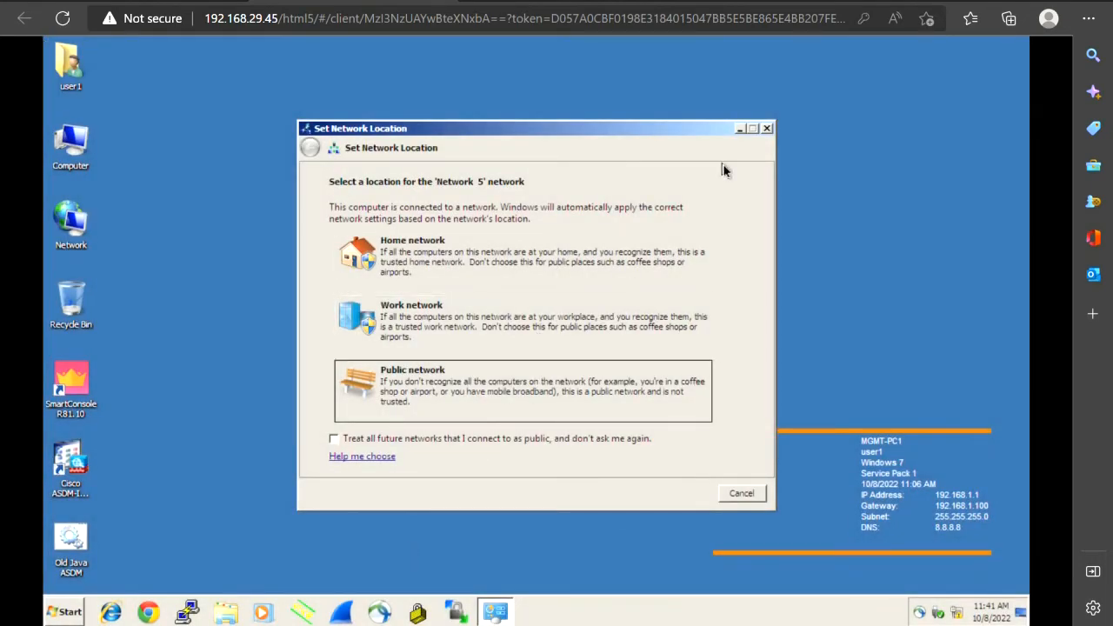
pyautogui.click(767, 129)
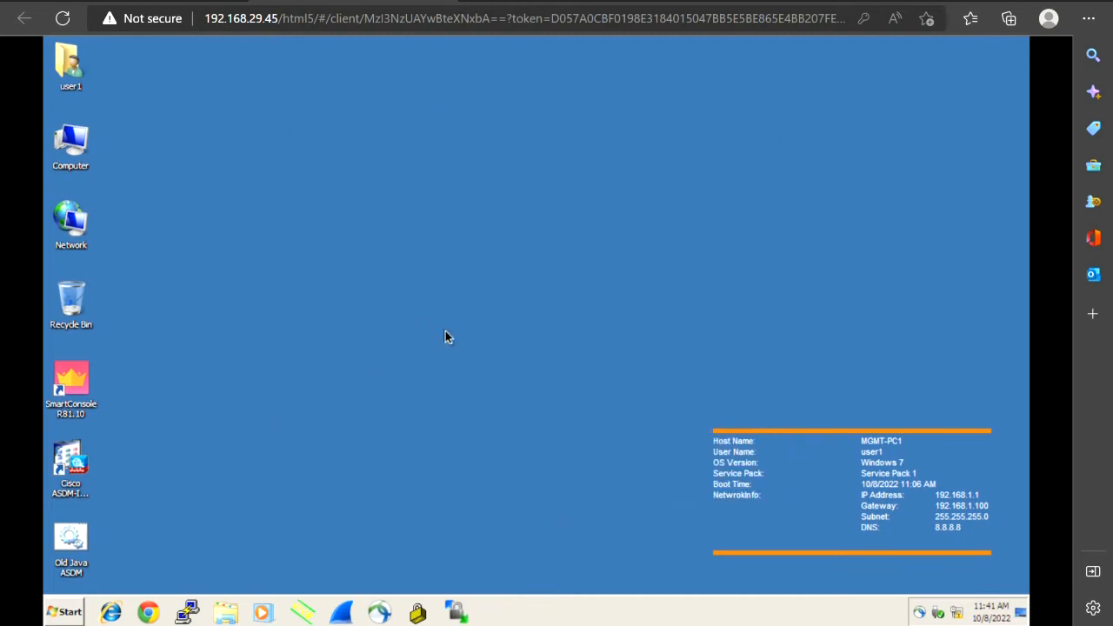
pyautogui.click(75, 393)
pyautogui.doubleClick(74, 393)
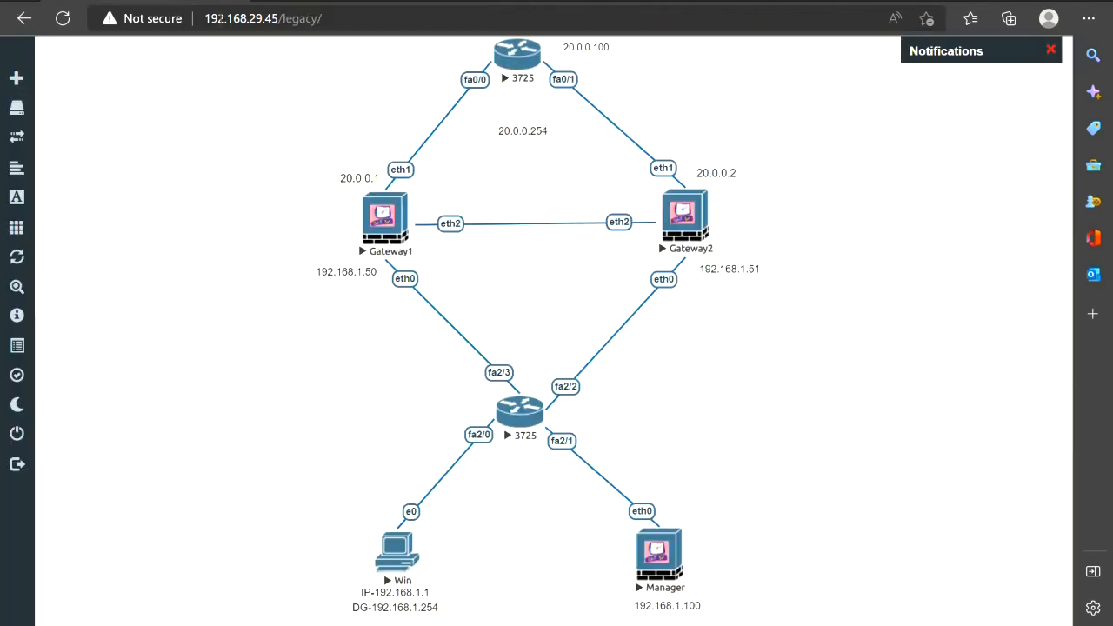
# Change the SmartConsole server address to 192.168.1.100
pyautogui.moveTo(263, 175); pyautogui.dragTo(383, 569)
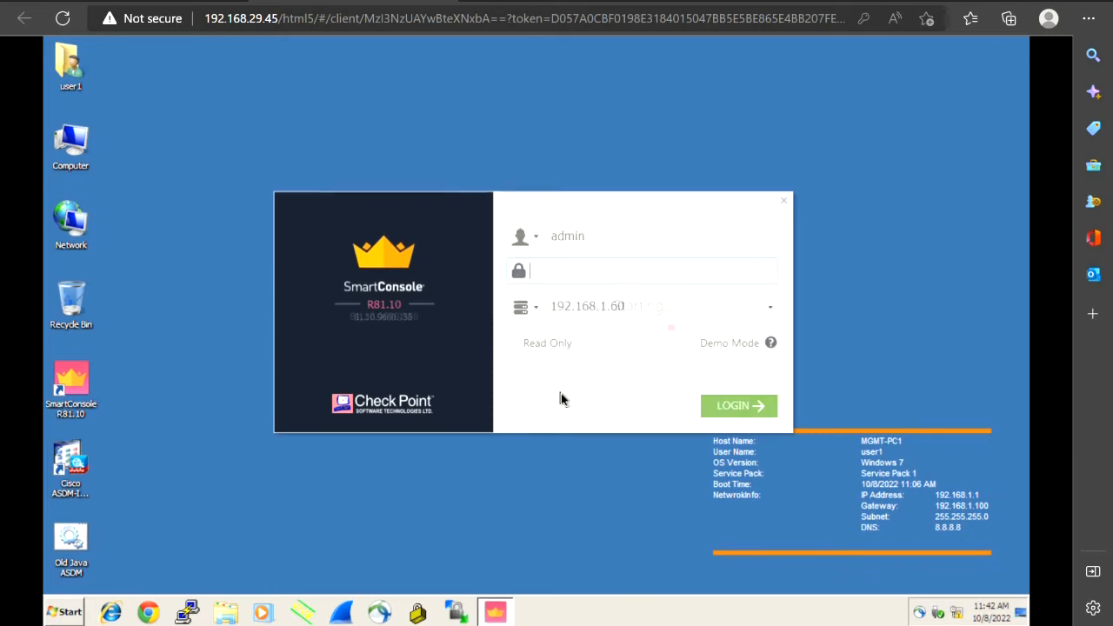
pyautogui.click(645, 311)
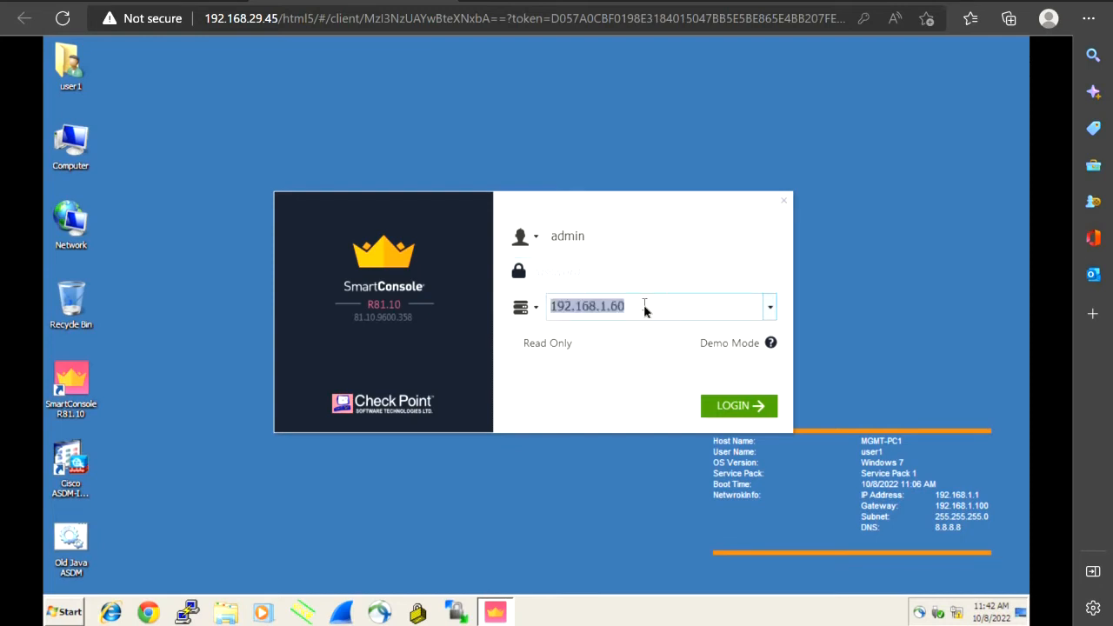
pyautogui.click(645, 310)
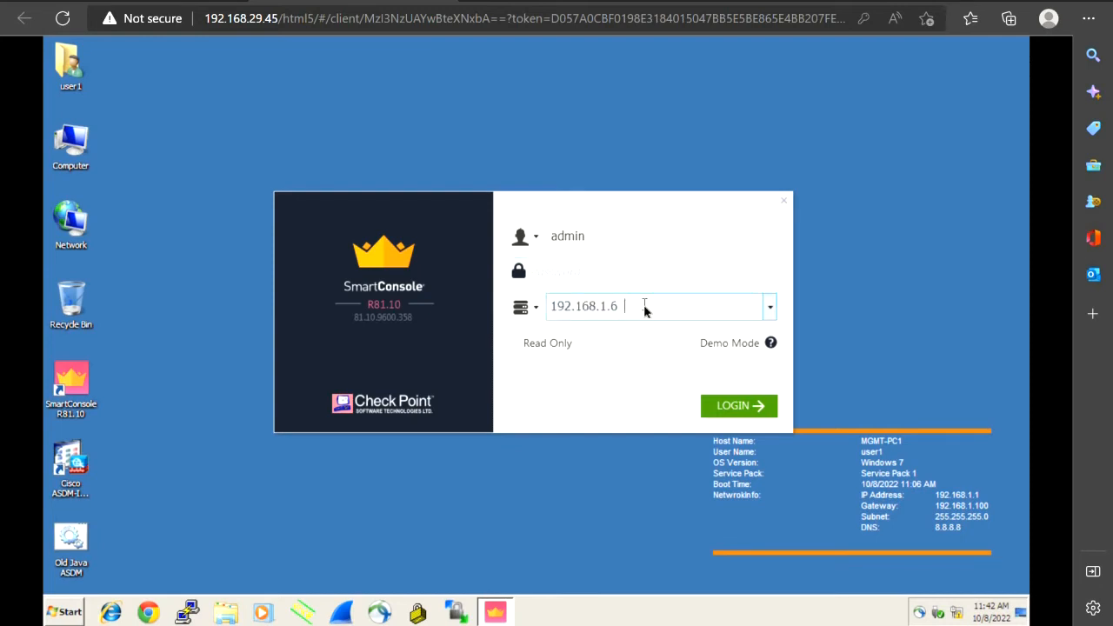
pyautogui.write('100')
# Enter the administrator password and submit the login
pyautogui.click(561, 275)
pyautogui.write('***')
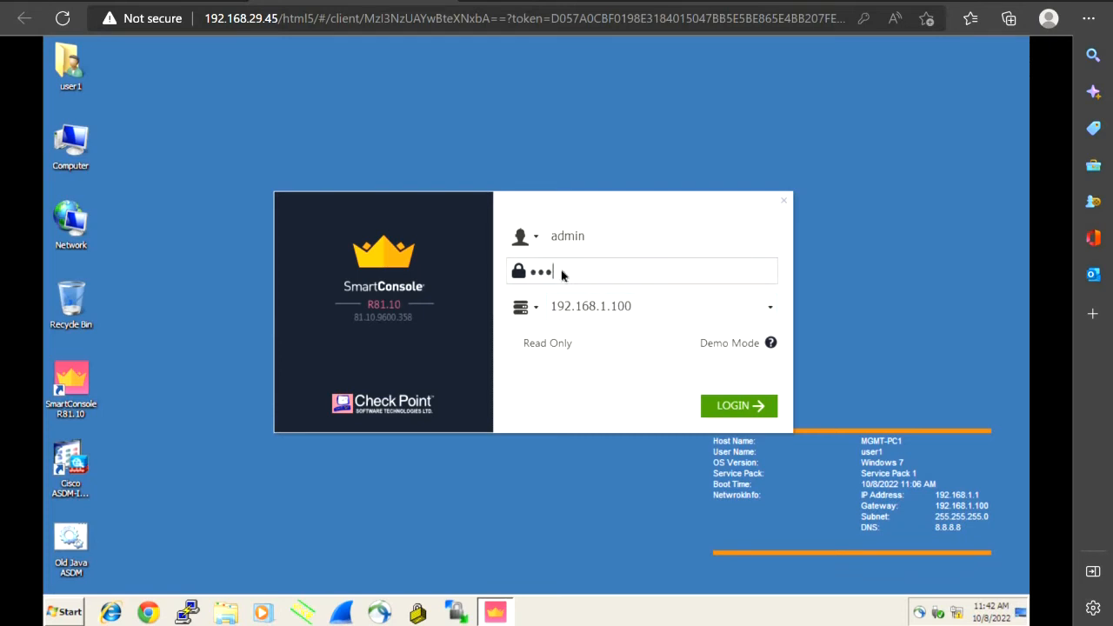
pyautogui.press('BackSpace')
pyautogui.press('BackSpace')
pyautogui.press('BackSpace')
pyautogui.write('**')
pyautogui.press('BackSpace')
pyautogui.press('BackSpace')
pyautogui.write('***')
pyautogui.press('BackSpace')
pyautogui.press('BackSpace')
pyautogui.press('BackSpace')
pyautogui.write('********')
pyautogui.press('Return')
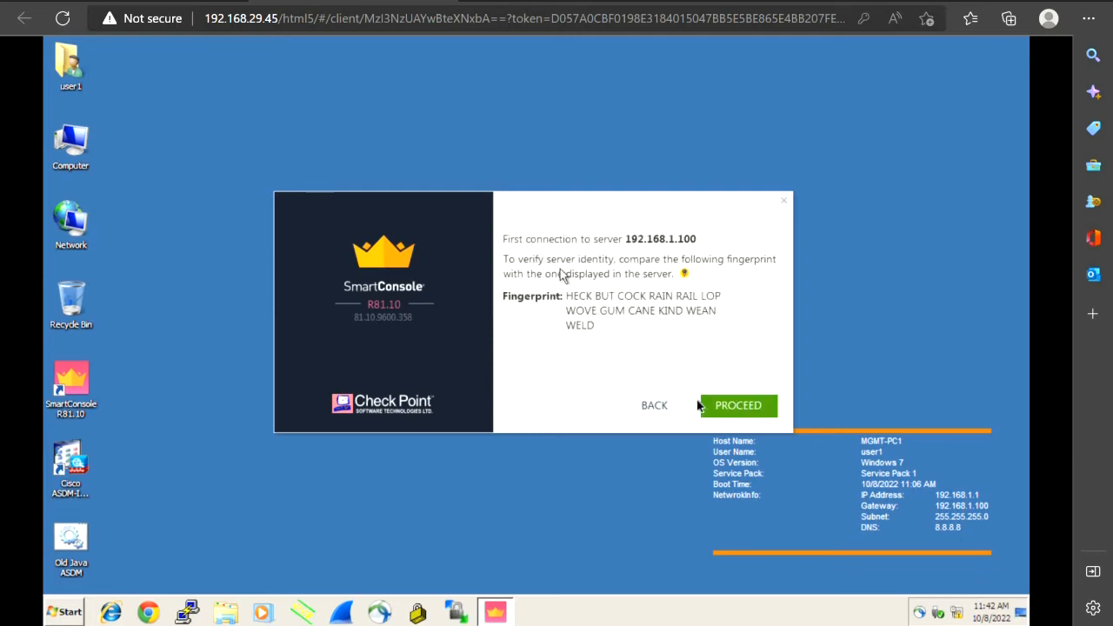
pyautogui.click(723, 408)
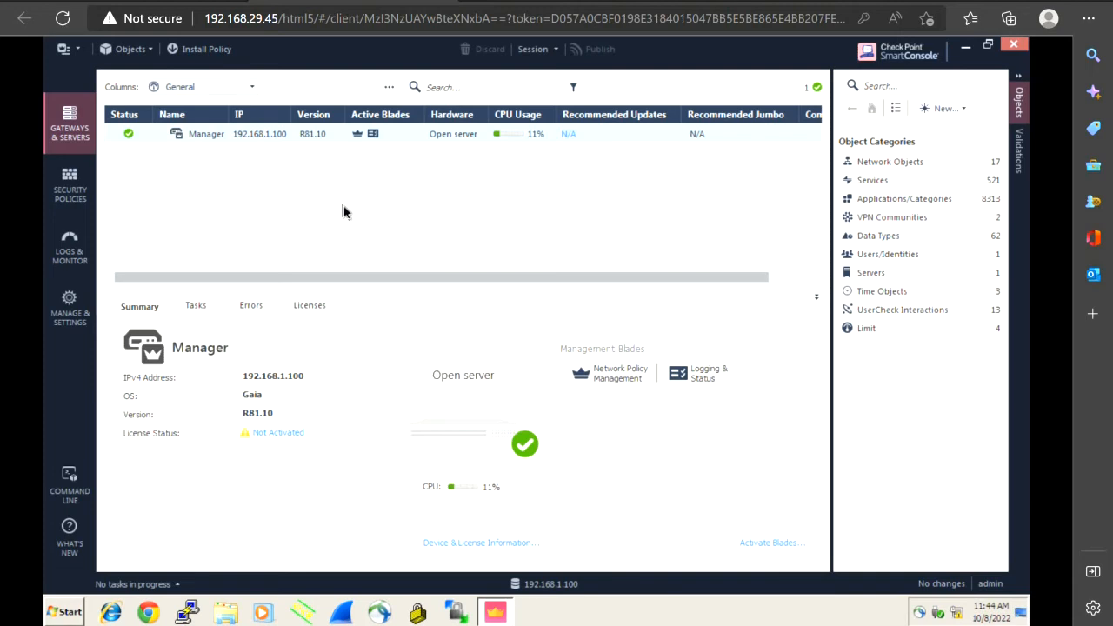
# From the Gateways & Servers actions menu, choose New > Cluster > Cluster
pyautogui.click(389, 88)
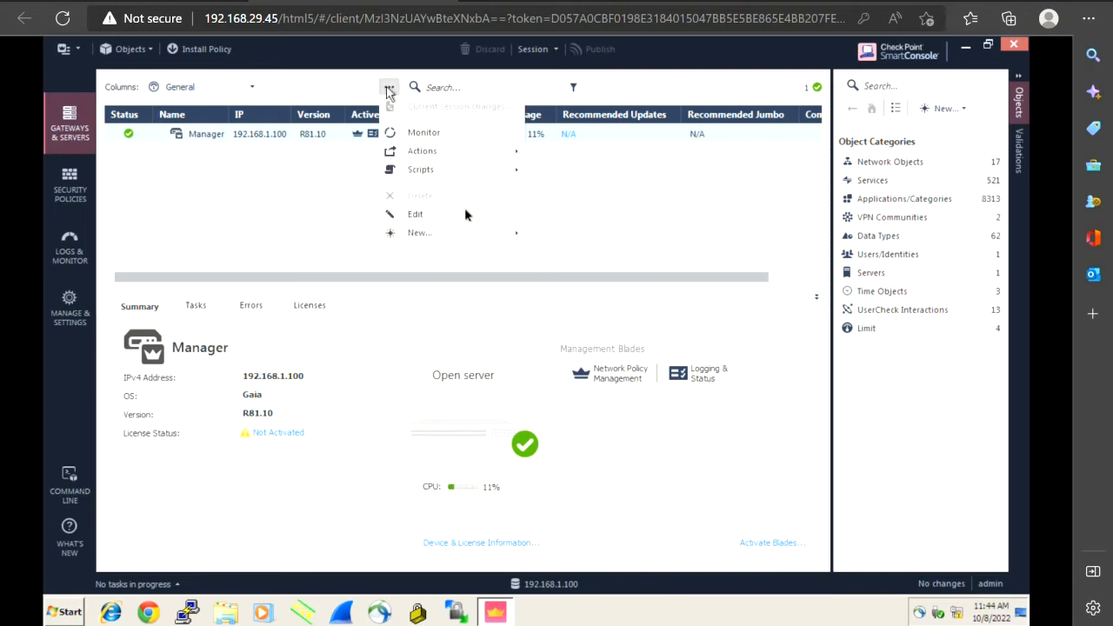
pyautogui.moveTo(478, 235)
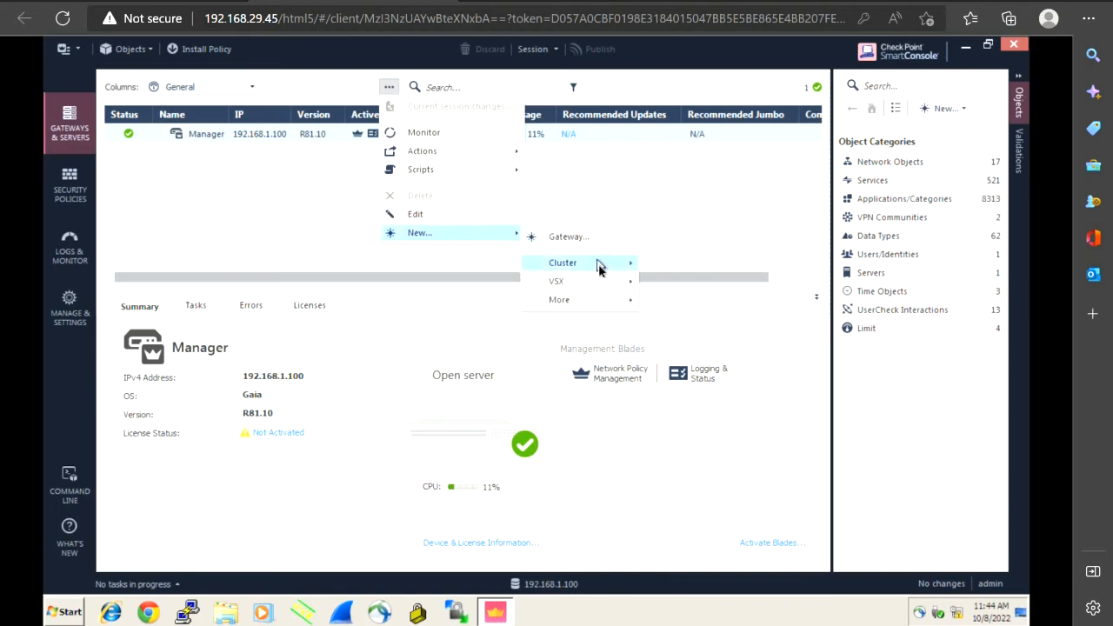
pyautogui.moveTo(602, 270)
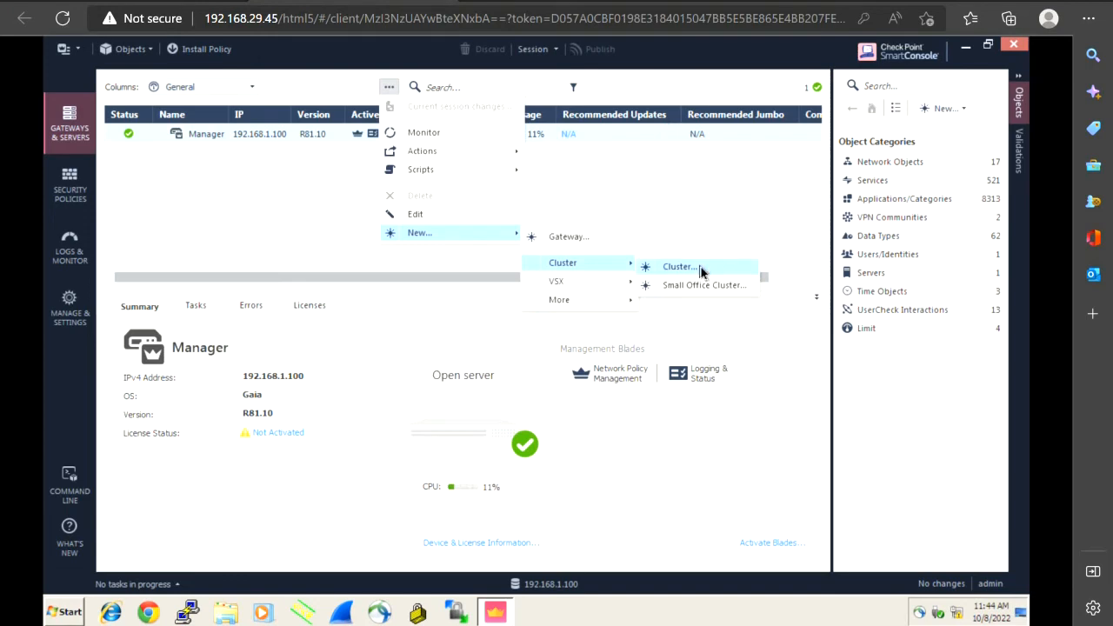
pyautogui.click(701, 272)
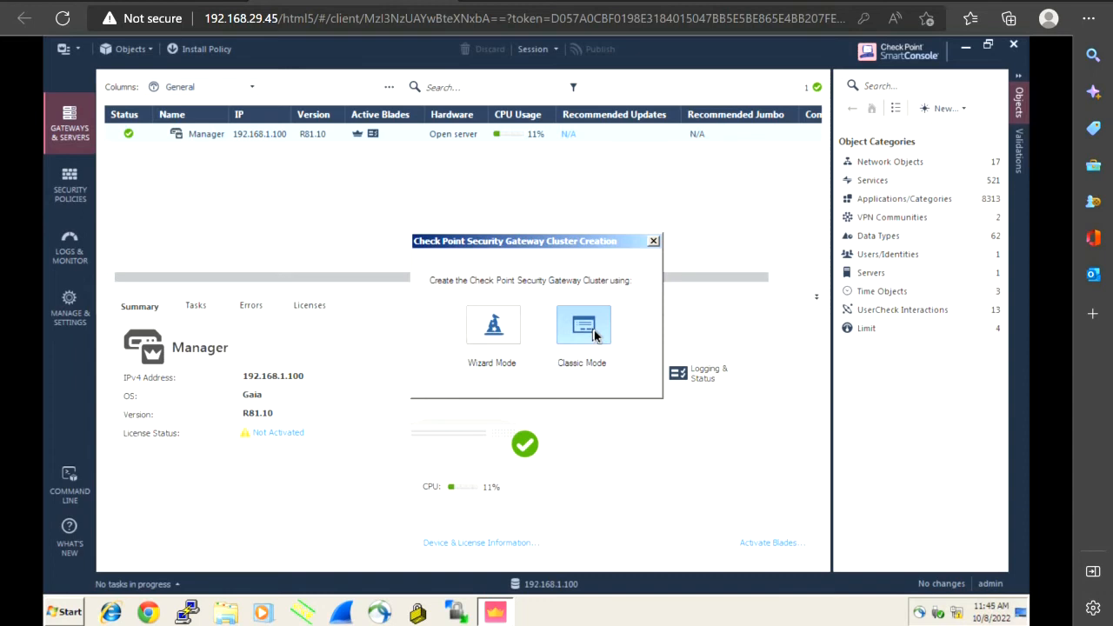
# In Classic Mode, name the cluster Cluster_HA with IPv4 address 192.168.1.254
pyautogui.click(596, 337)
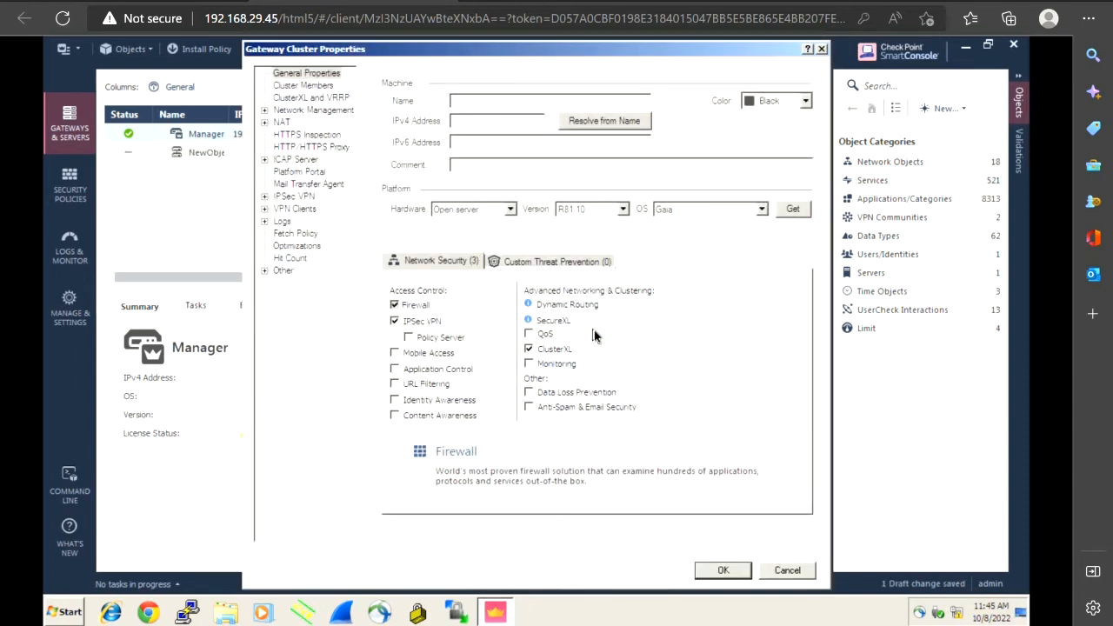
pyautogui.click(475, 103)
pyautogui.write('Cluster_HA')
pyautogui.click(491, 124)
pyautogui.write('192.168.1.254')
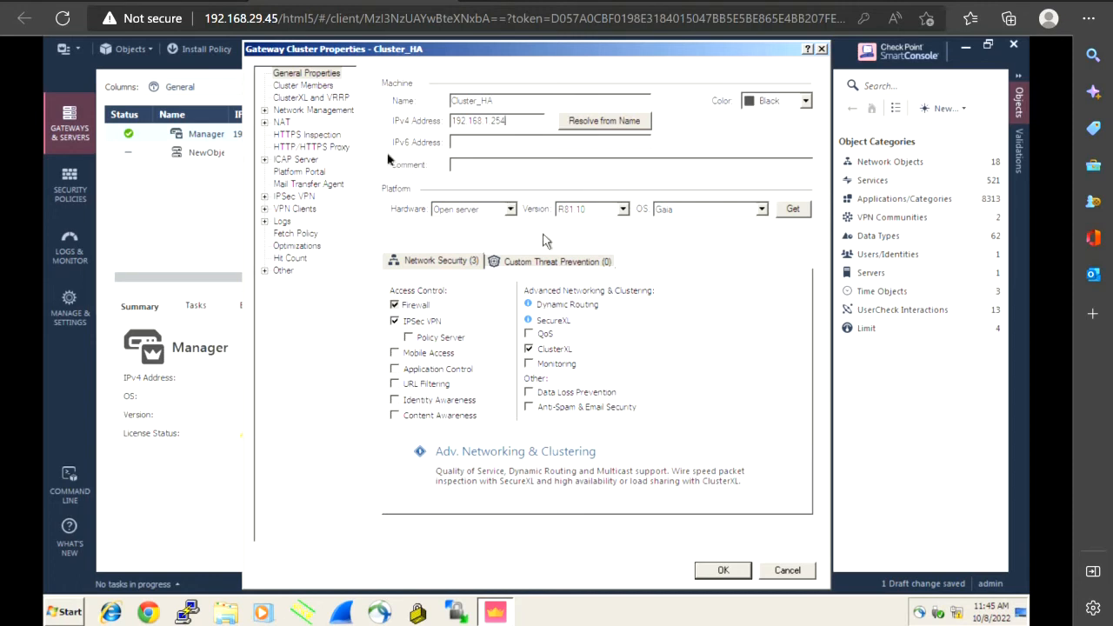
# From Cluster Members, add a new cluster member named Gateway1 with IPv4 192.168.1.50
pyautogui.click(316, 88)
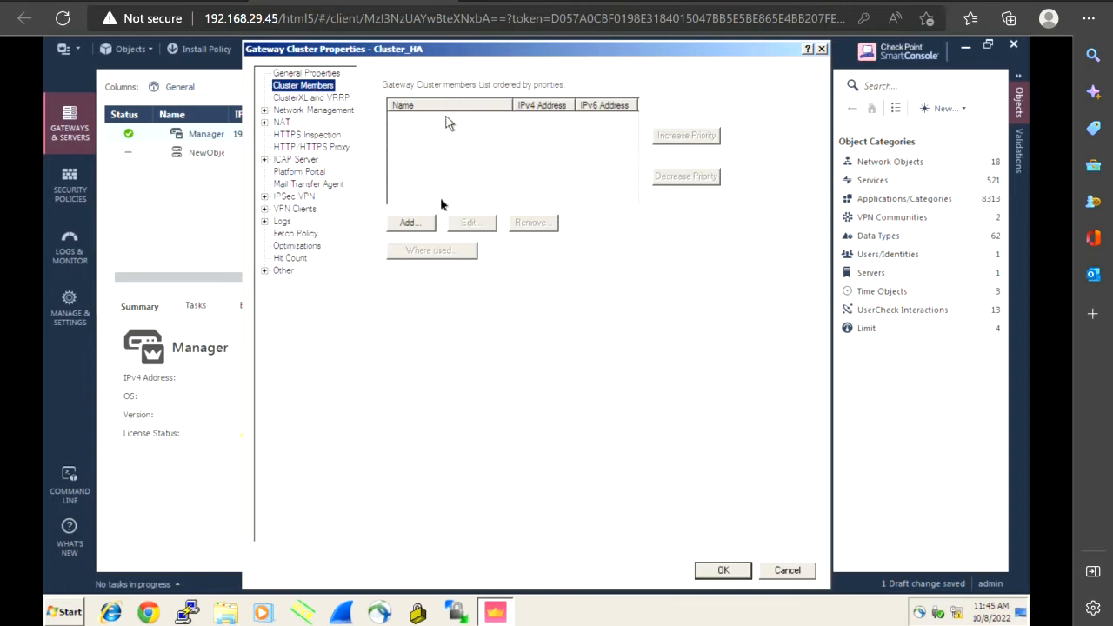
pyautogui.click(418, 225)
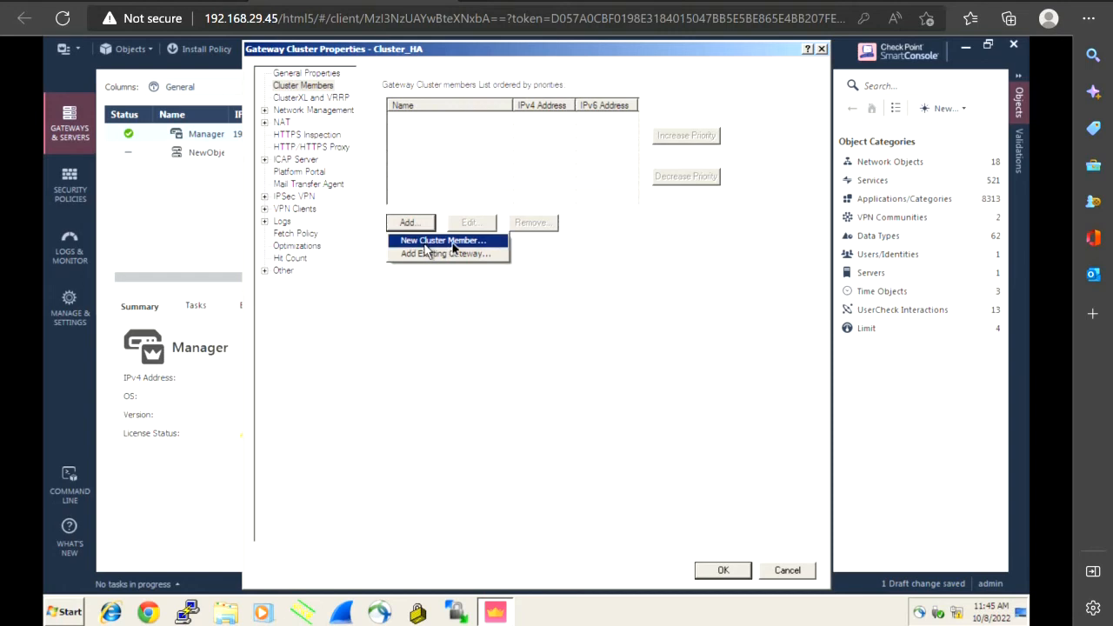
pyautogui.click(452, 254)
pyautogui.click(443, 245)
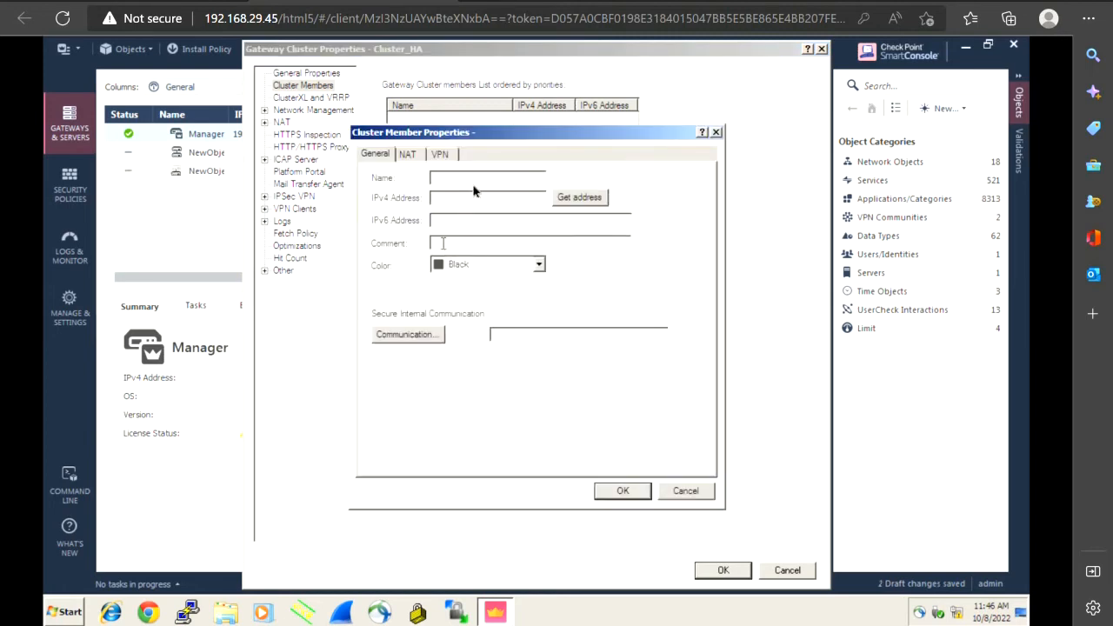
pyautogui.write('Gateway1')
pyautogui.click(470, 195)
pyautogui.write('192.168.1.50')
# Initialize SIC trust with Gateway1 using the one-time password until trust is established
pyautogui.click(411, 339)
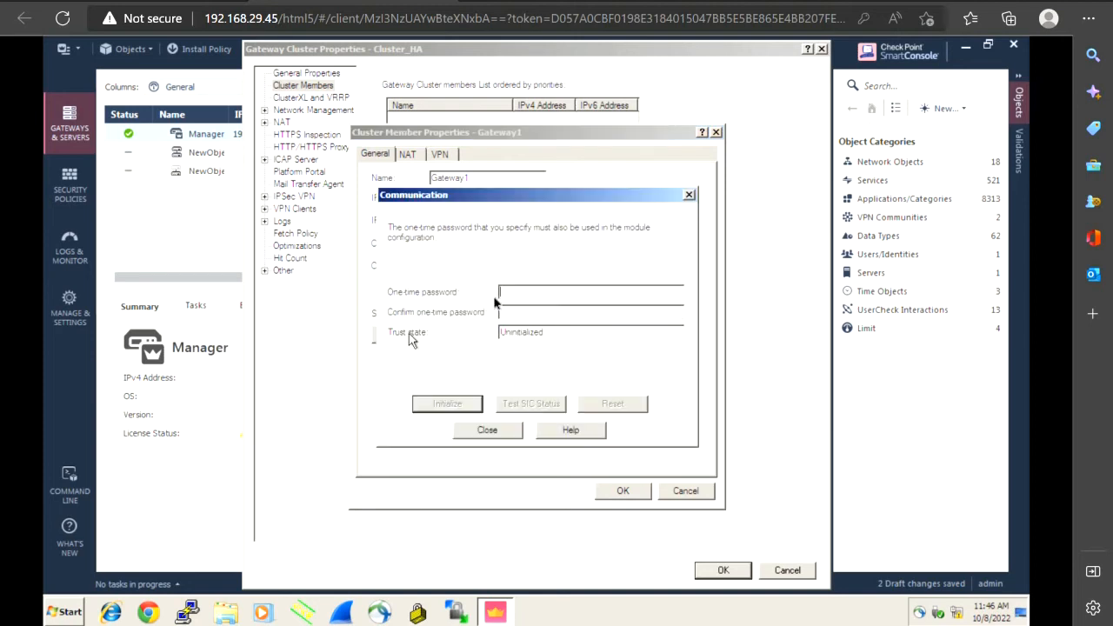
pyautogui.write('****************')
pyautogui.click(449, 412)
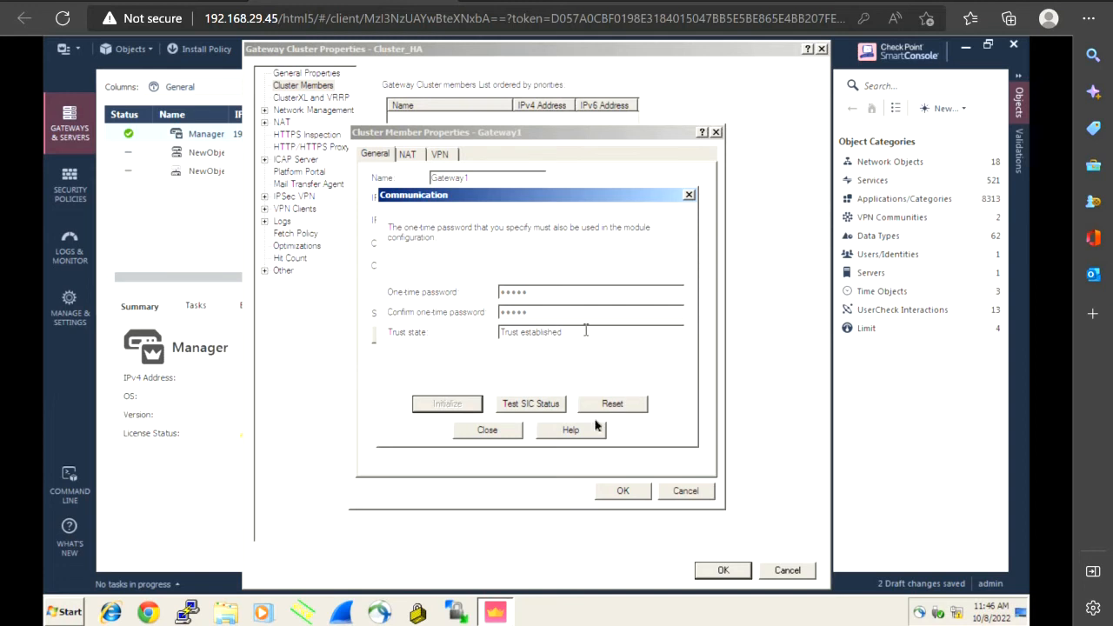
pyautogui.click(501, 432)
# Add Gateway1 to the members and keep High Availability with ClusterXL on the ClusterXL and VRRP page
pyautogui.click(623, 491)
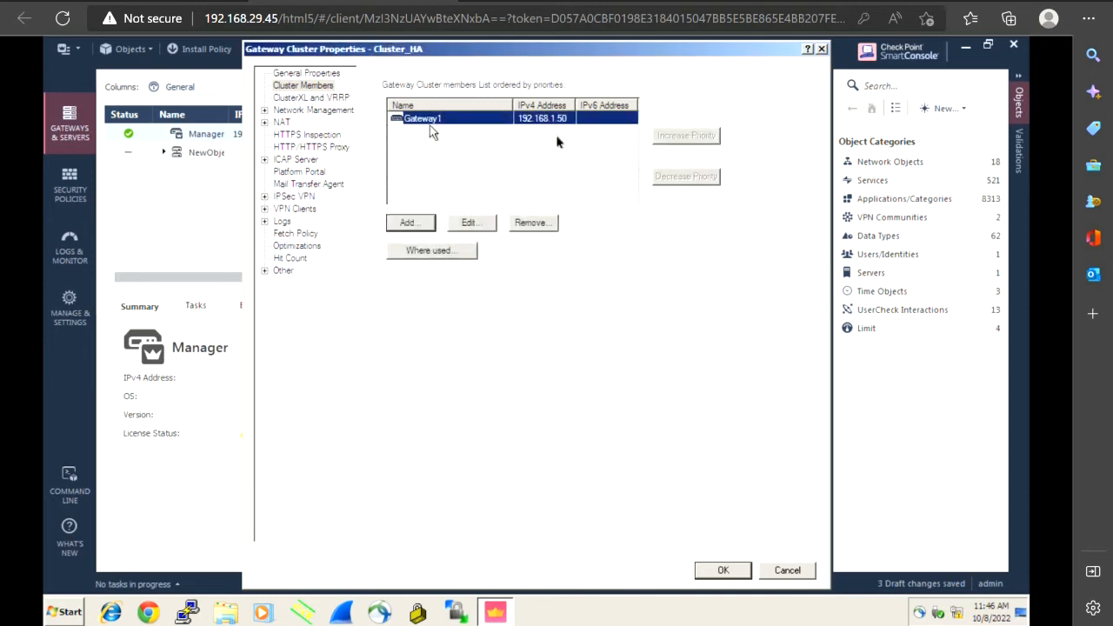
pyautogui.click(336, 100)
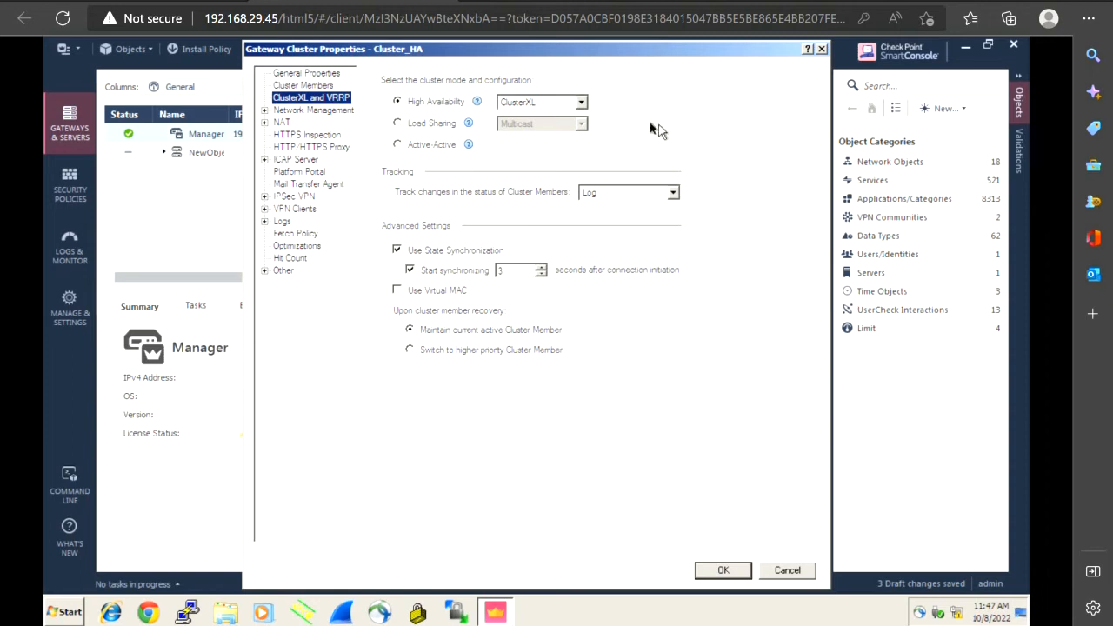
pyautogui.click(582, 103)
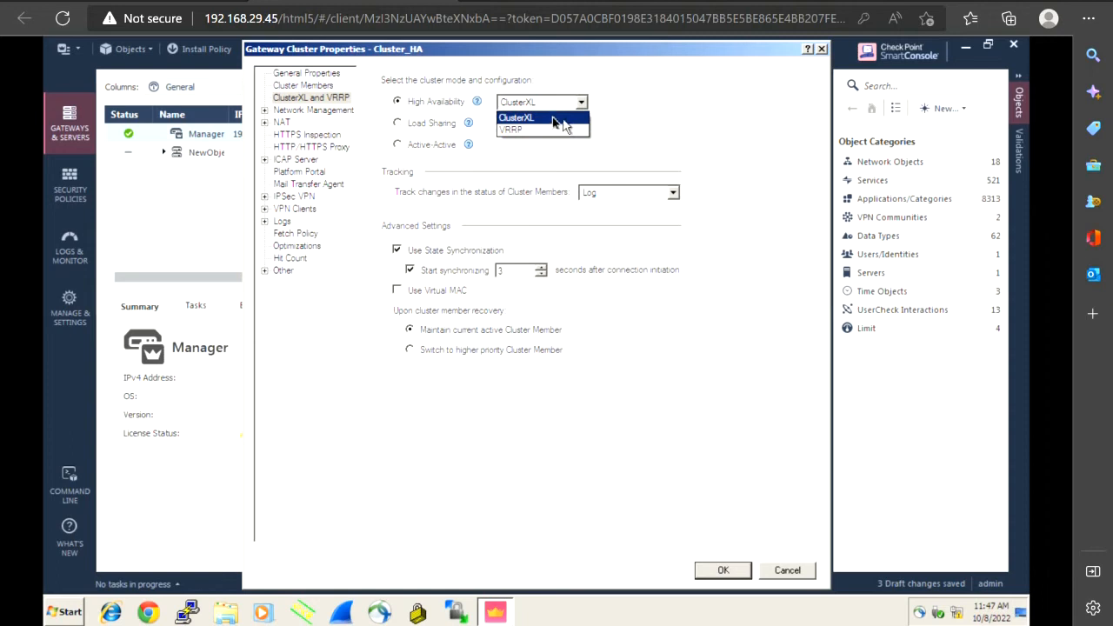
pyautogui.click(553, 119)
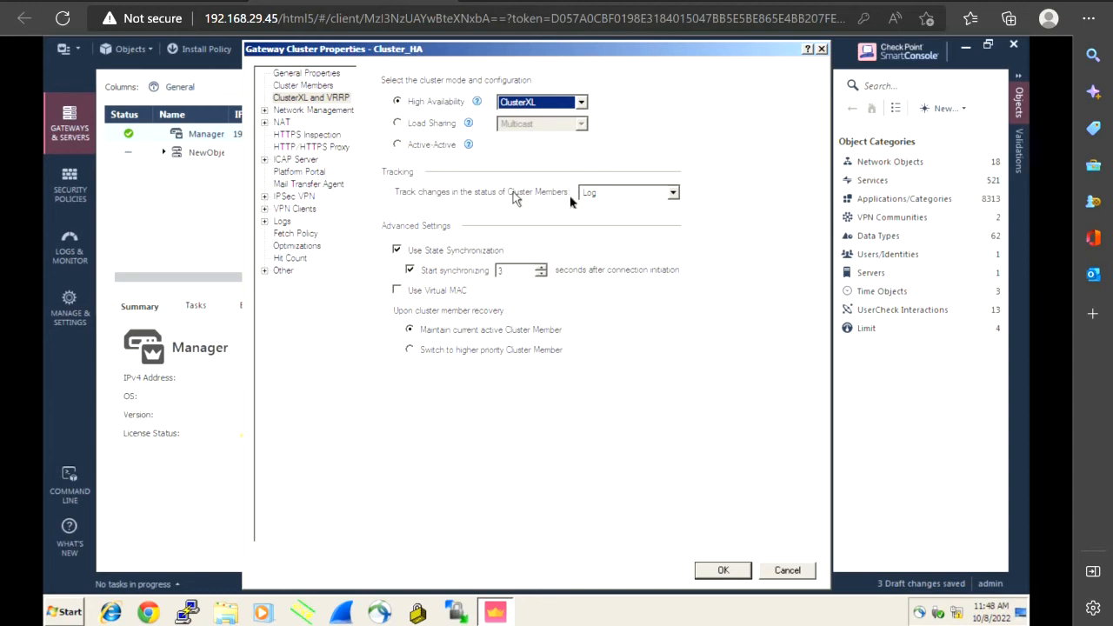
# Set tracking of member status changes to Log after trying Mail Alert and SNMP Trap Alert
pyautogui.click(674, 194)
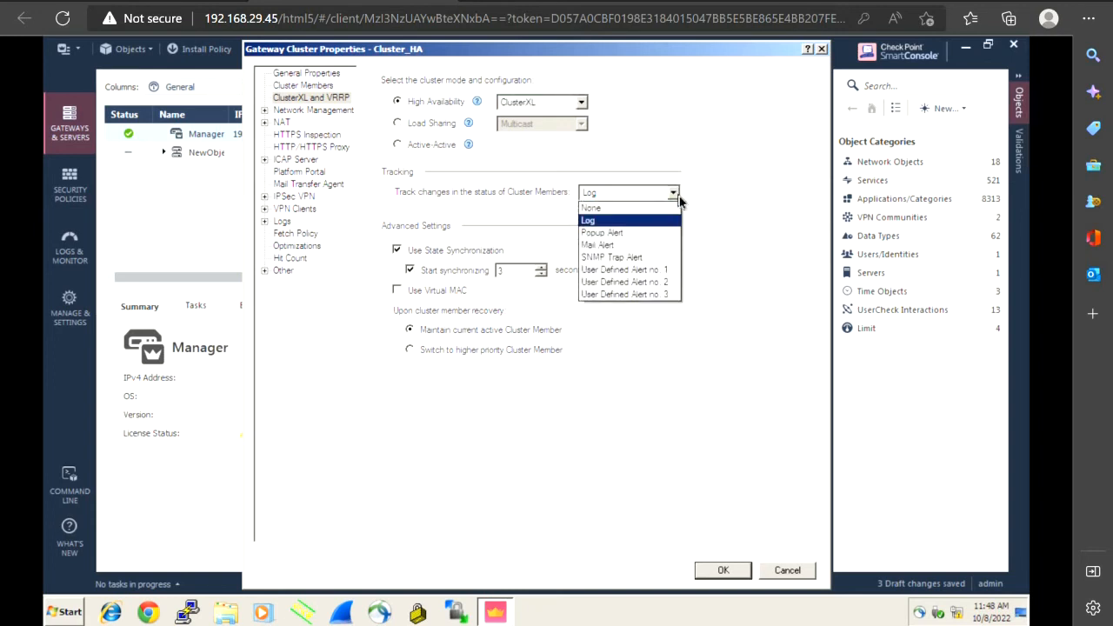
pyautogui.click(620, 246)
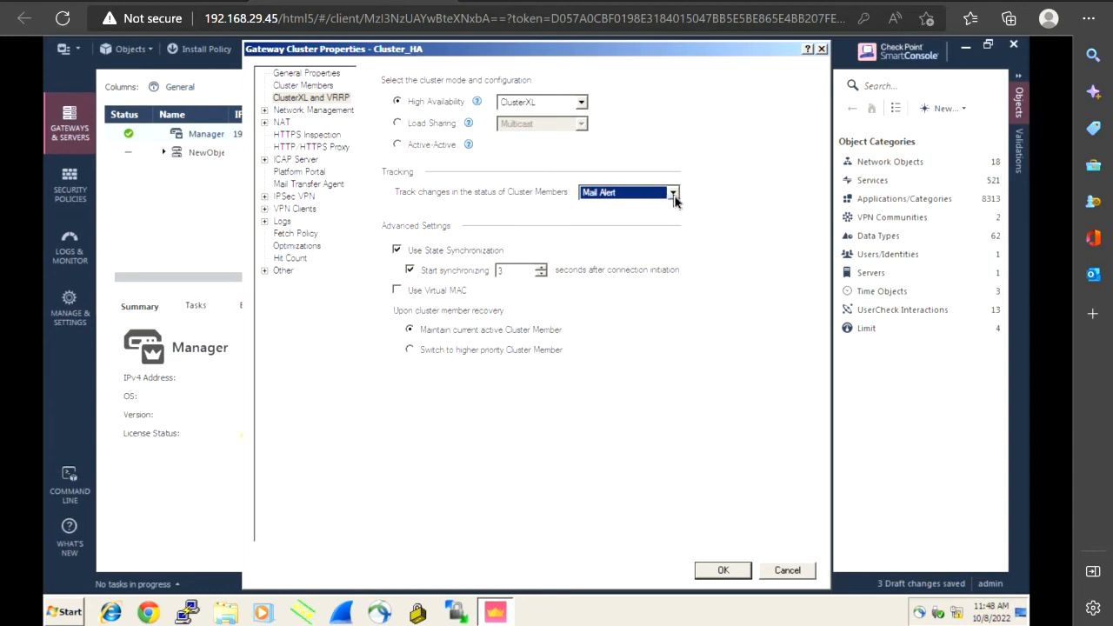
pyautogui.click(674, 196)
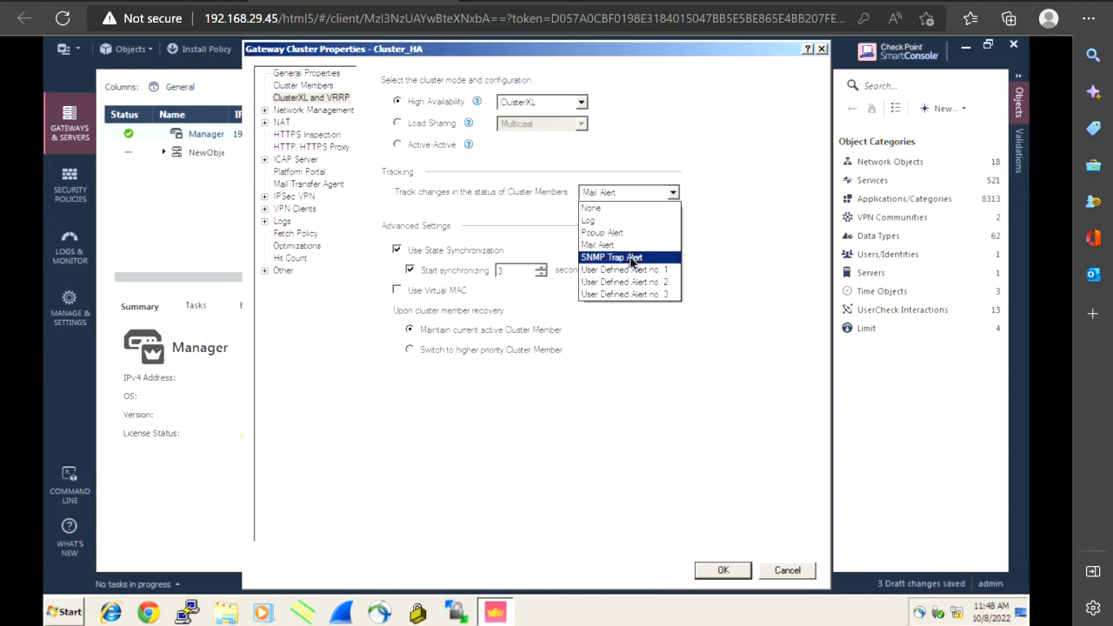
pyautogui.click(632, 259)
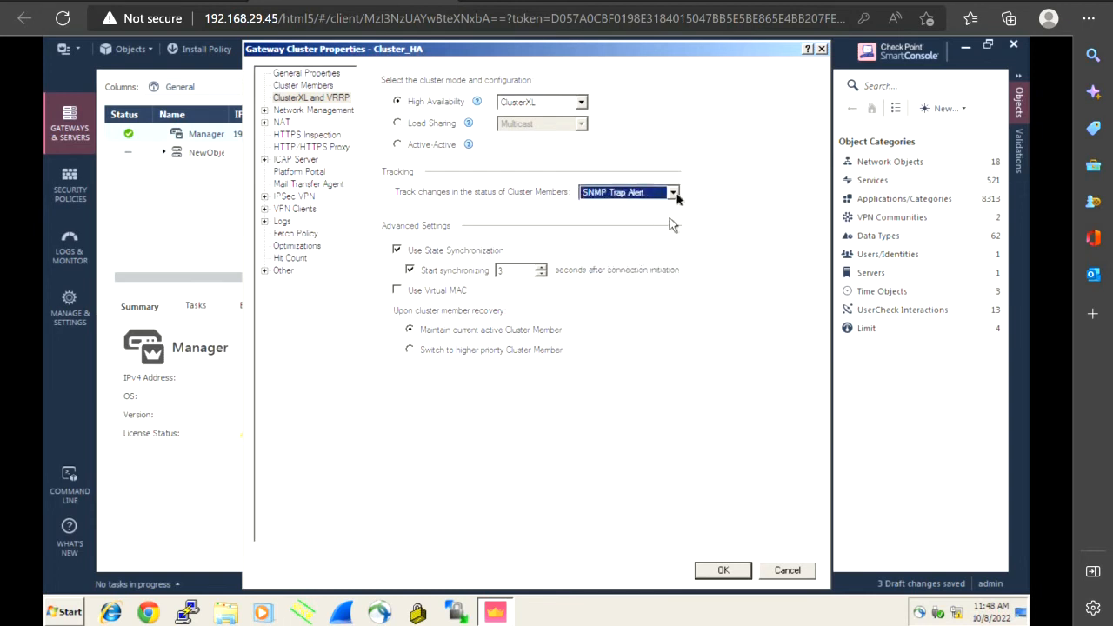
pyautogui.click(674, 194)
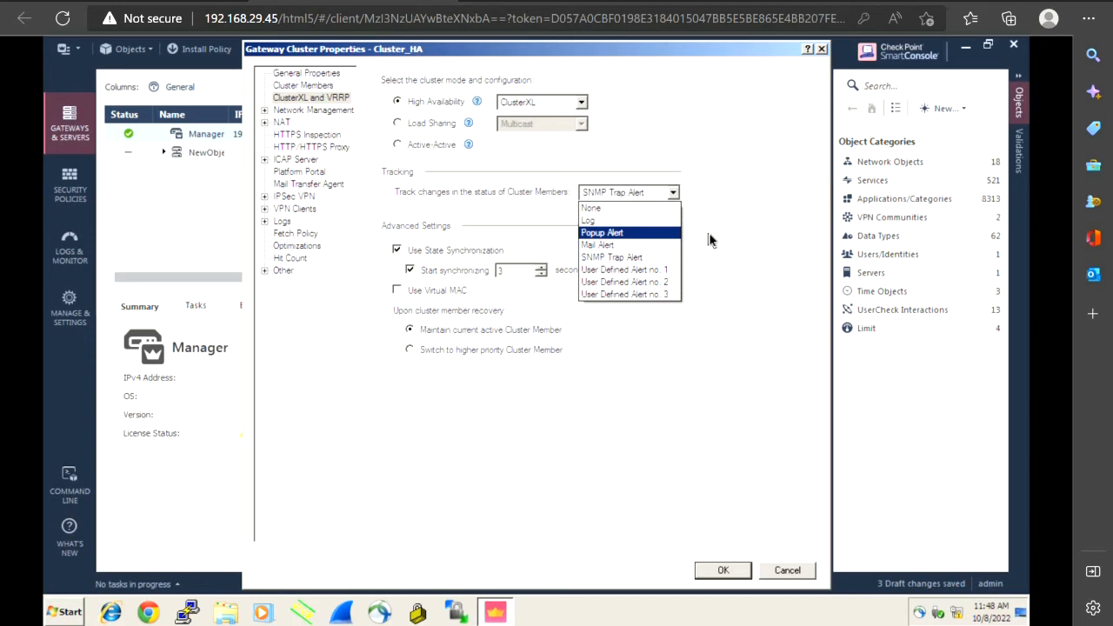
pyautogui.click(709, 240)
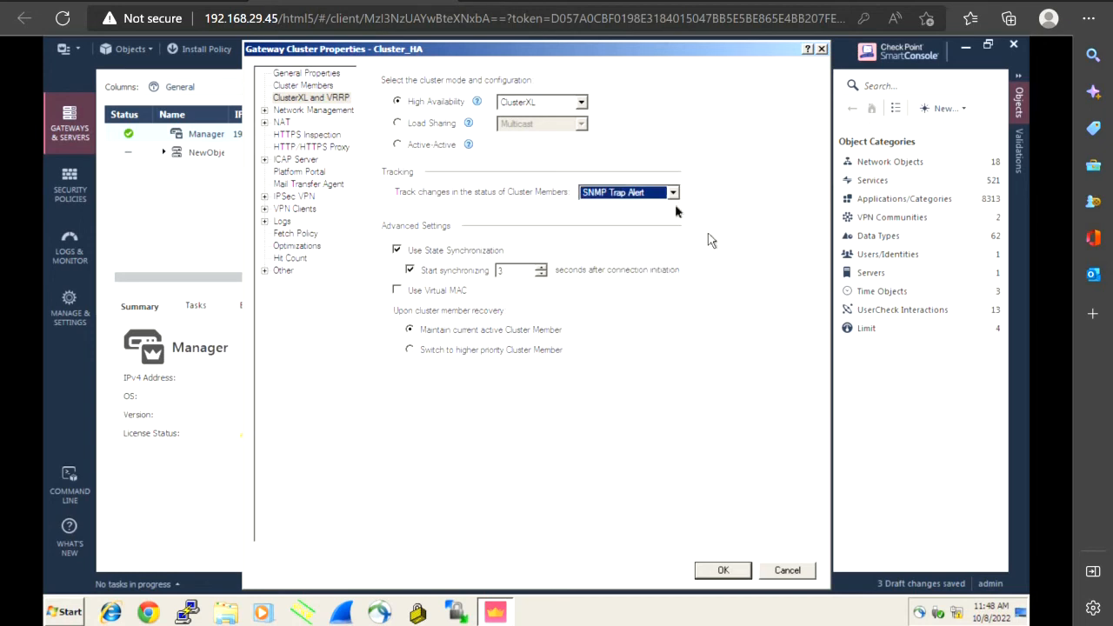
pyautogui.click(674, 194)
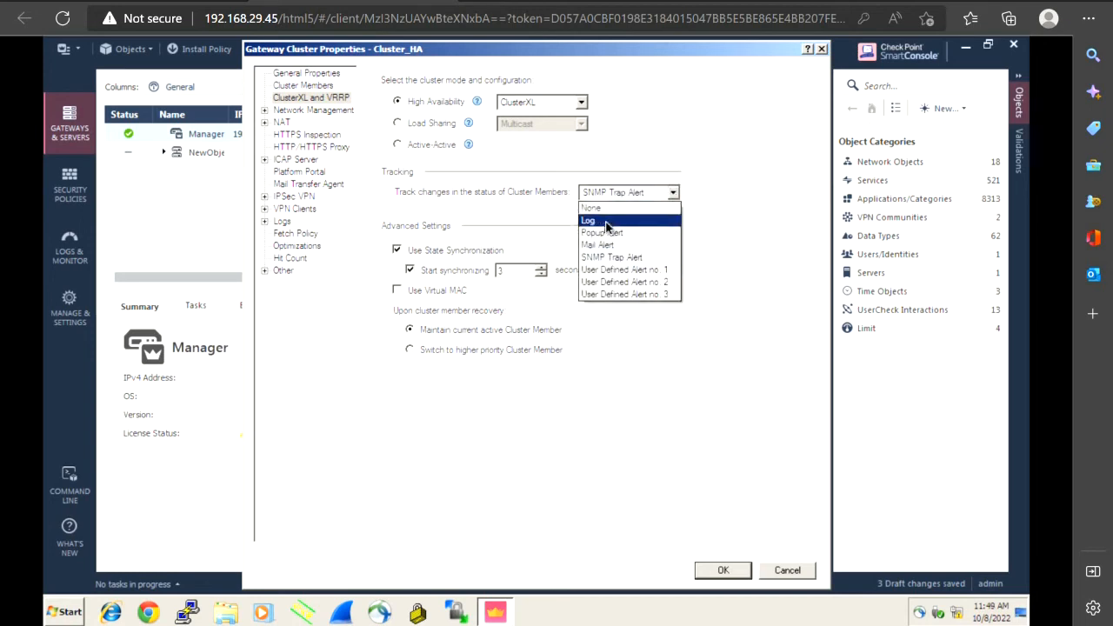
pyautogui.click(608, 222)
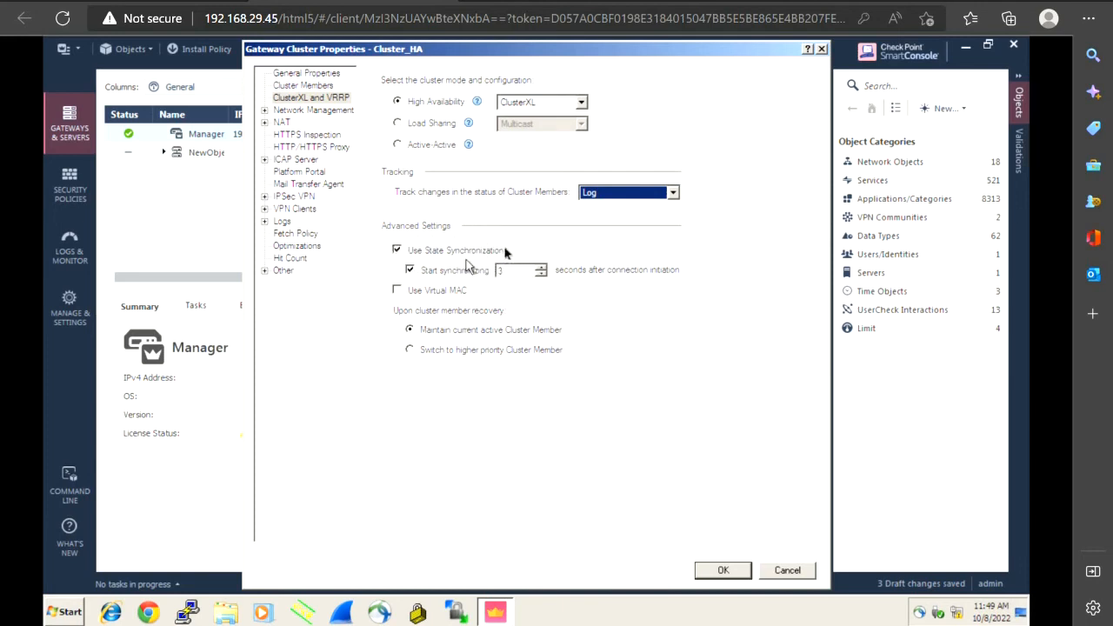
pyautogui.click(398, 251)
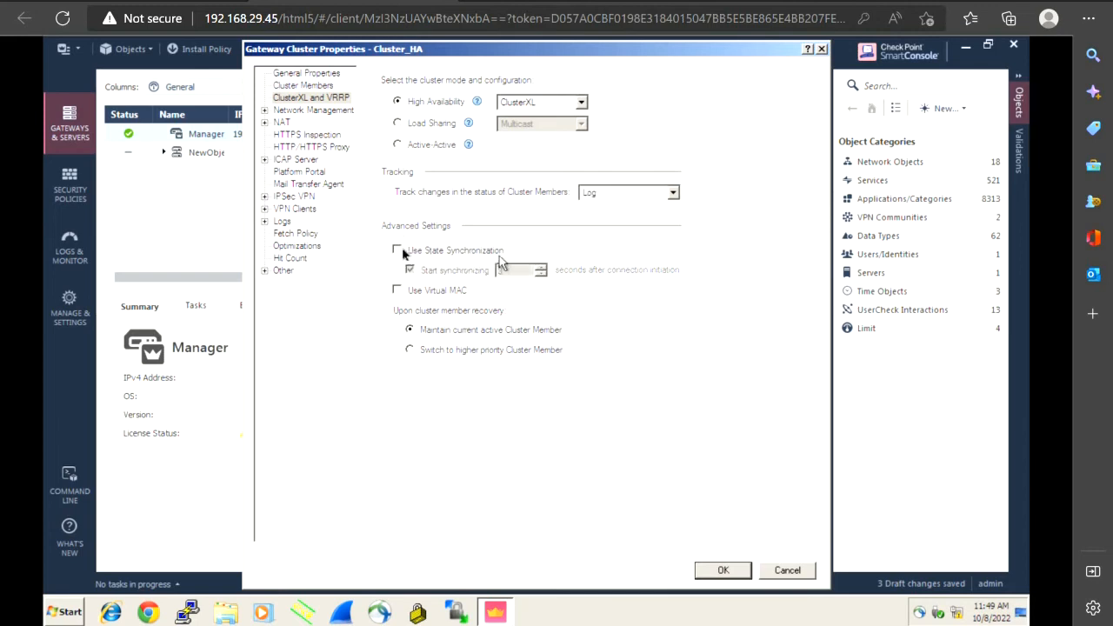
pyautogui.click(397, 251)
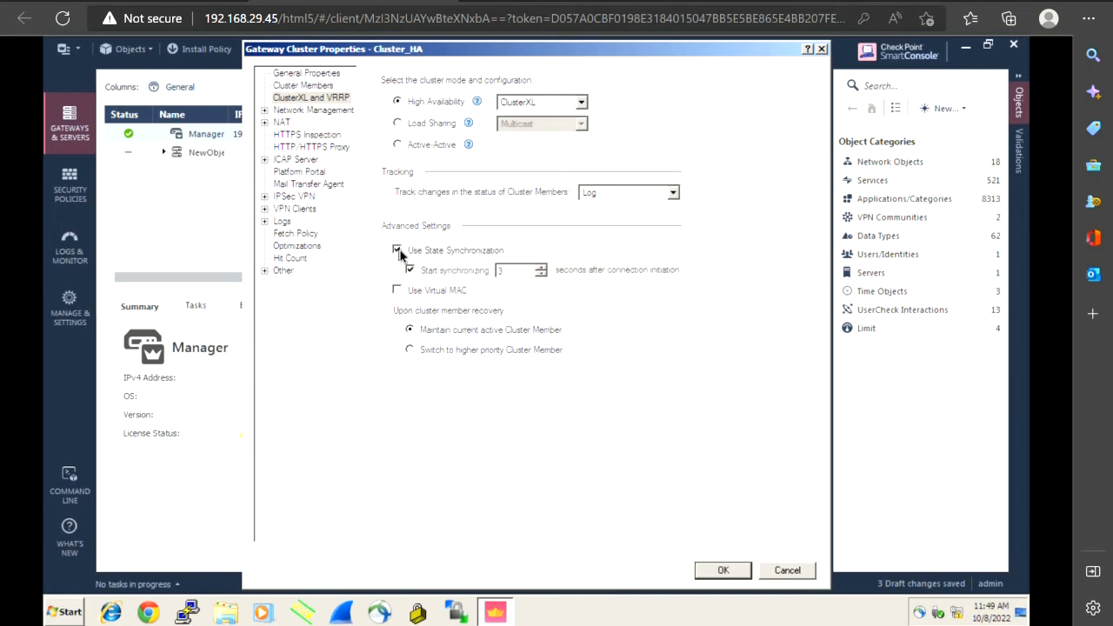
pyautogui.click(397, 250)
# Toggle virtual MAC, then review Network Management, NAT, HTTPS Inspection, Proxy, ICAP and Platform Portal pages
pyautogui.click(397, 290)
pyautogui.click(315, 111)
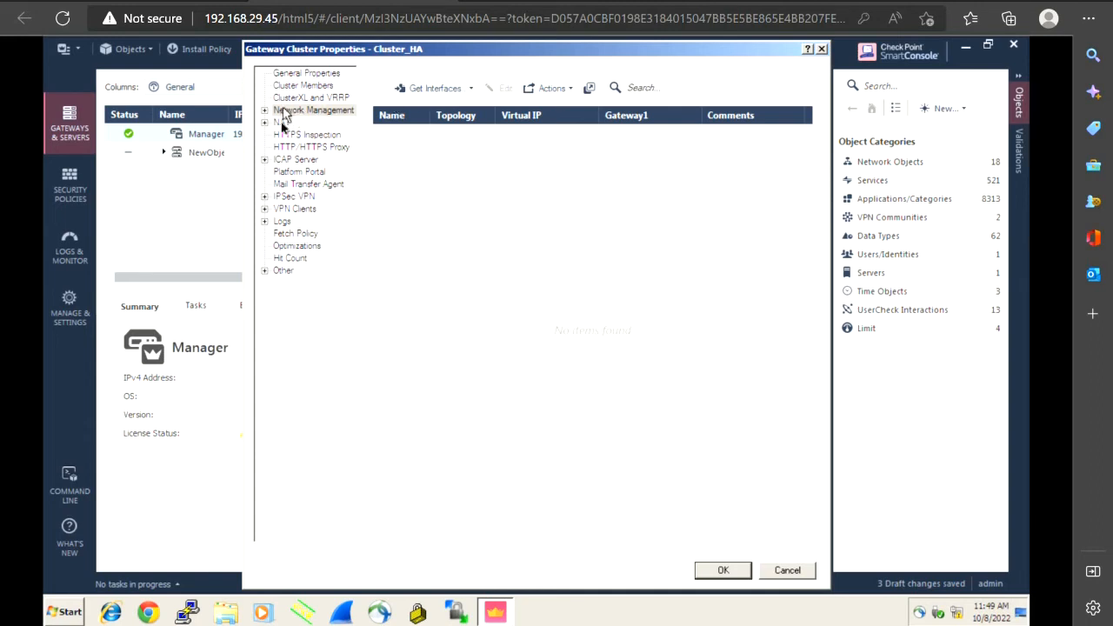
pyautogui.click(283, 123)
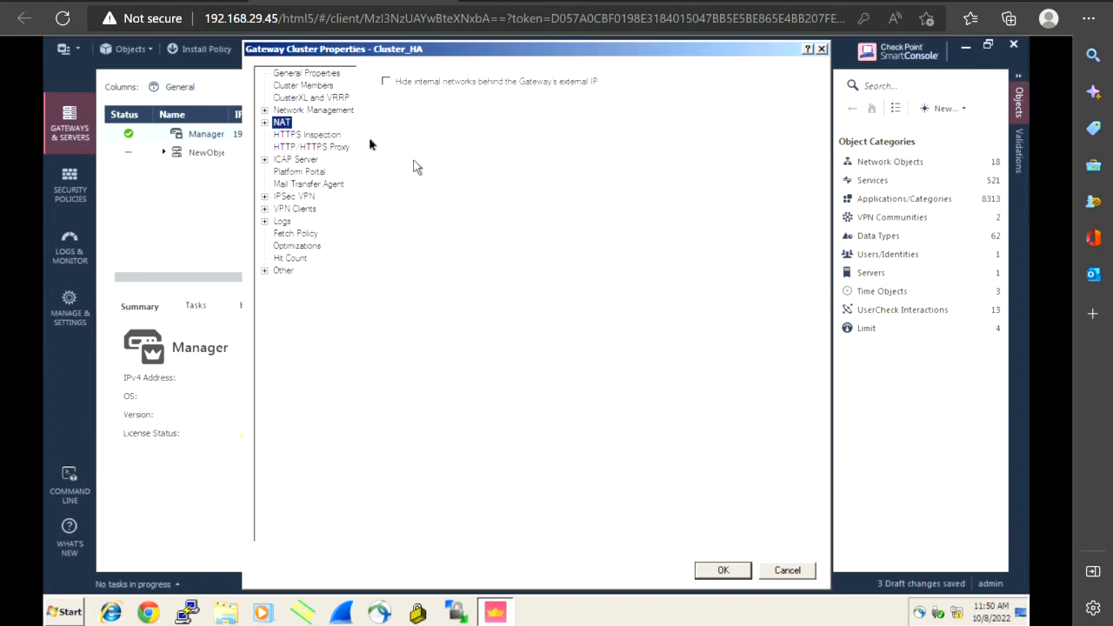
pyautogui.click(329, 137)
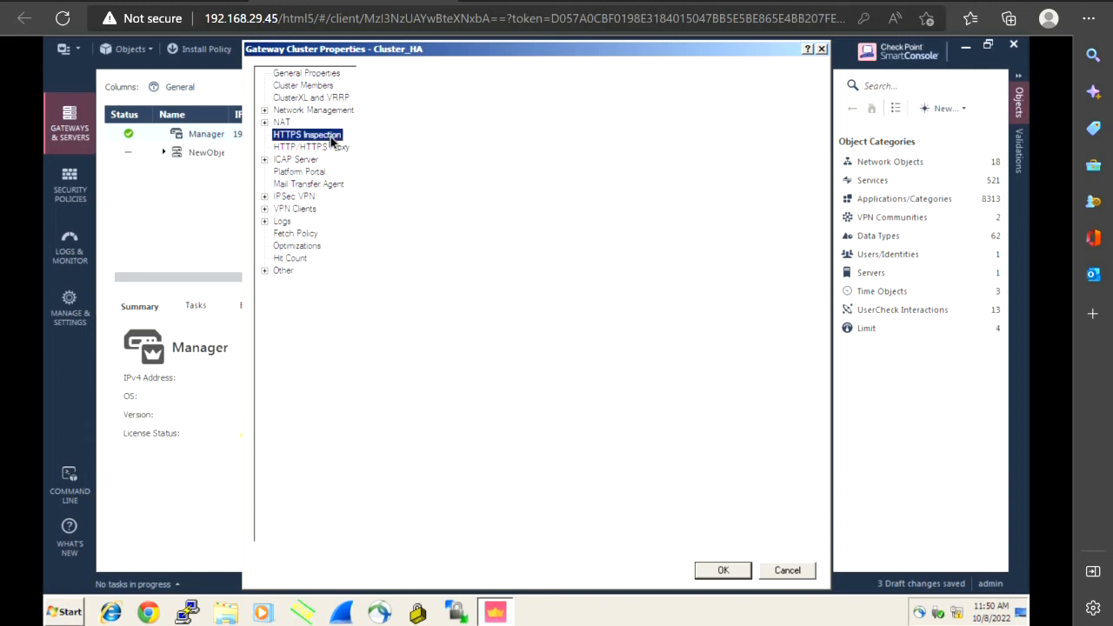
pyautogui.click(323, 147)
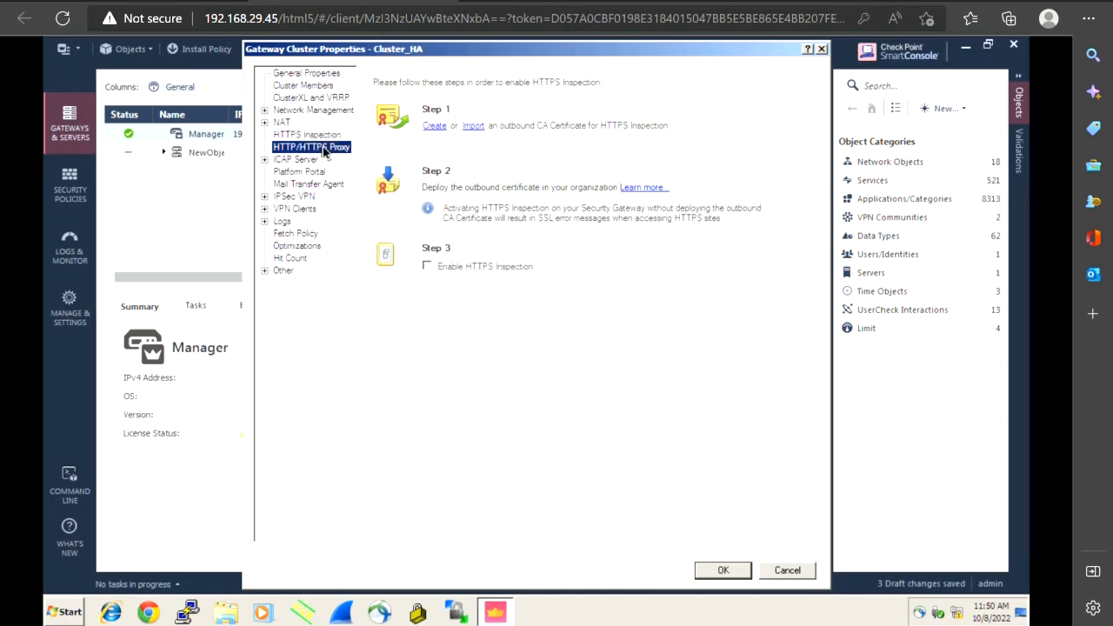
pyautogui.click(310, 164)
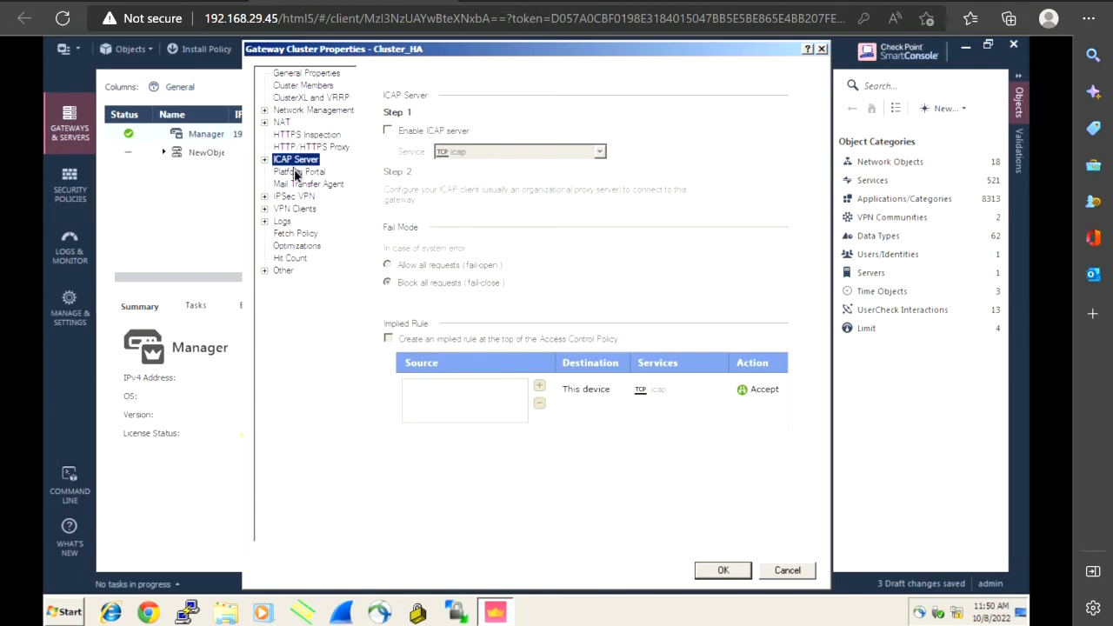
pyautogui.click(296, 173)
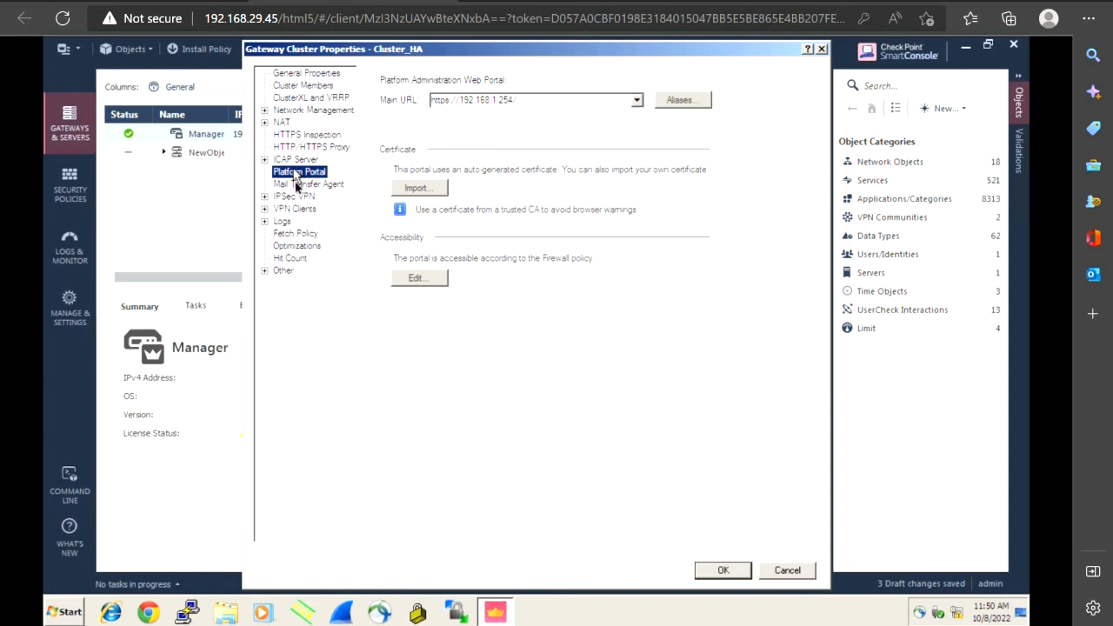
pyautogui.click(297, 184)
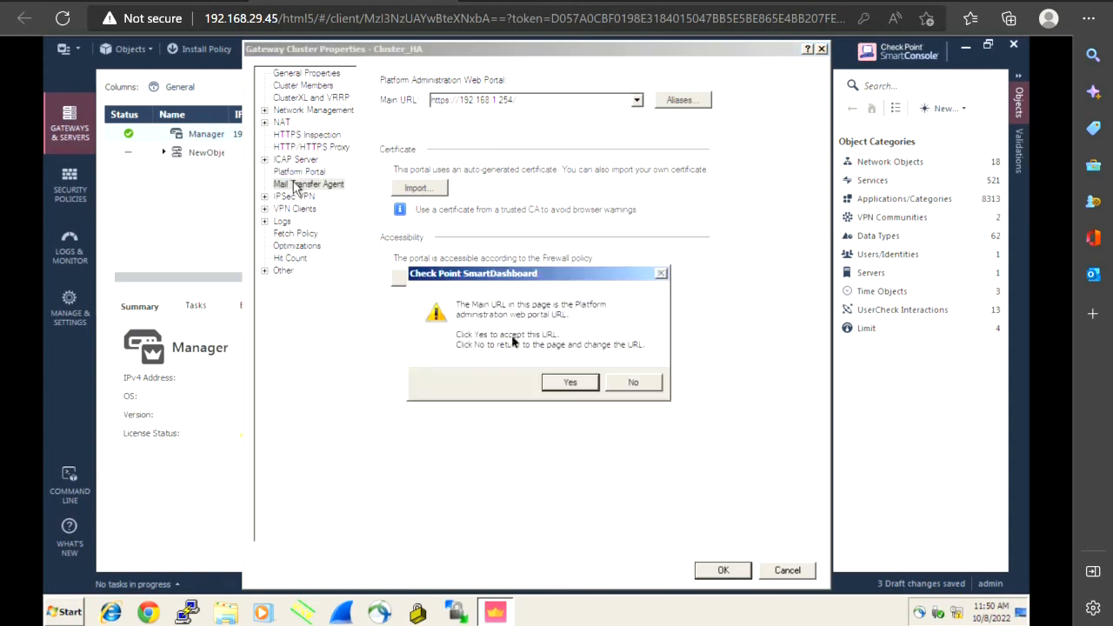
pyautogui.click(642, 384)
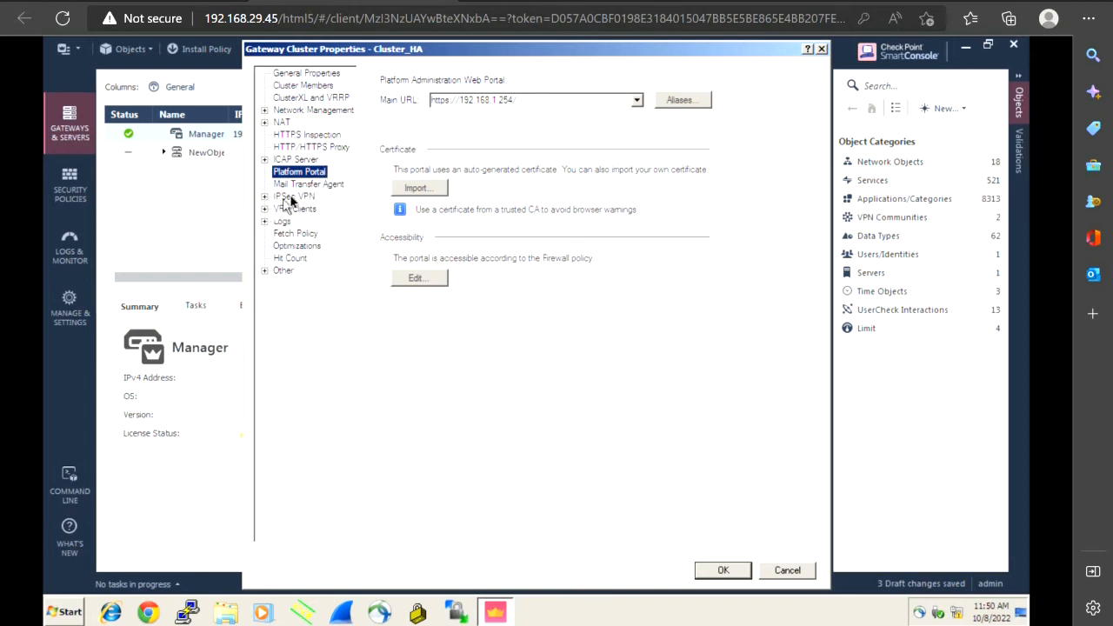
# Review the IPSec VPN and Office Mode settings, then return to the VPN Clients page
pyautogui.click(292, 198)
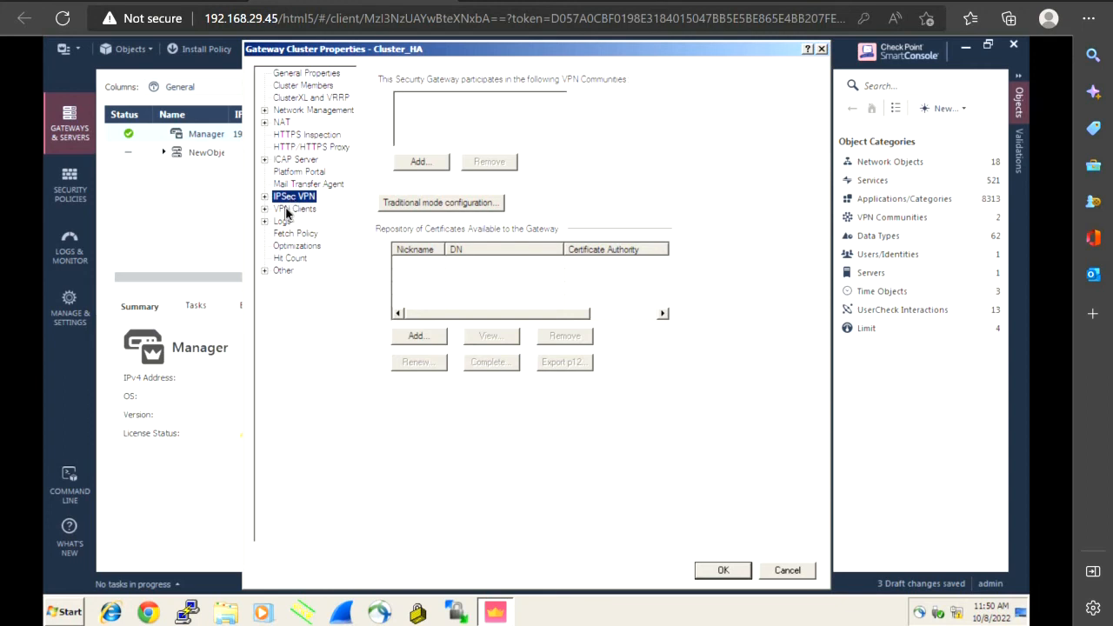
pyautogui.click(287, 211)
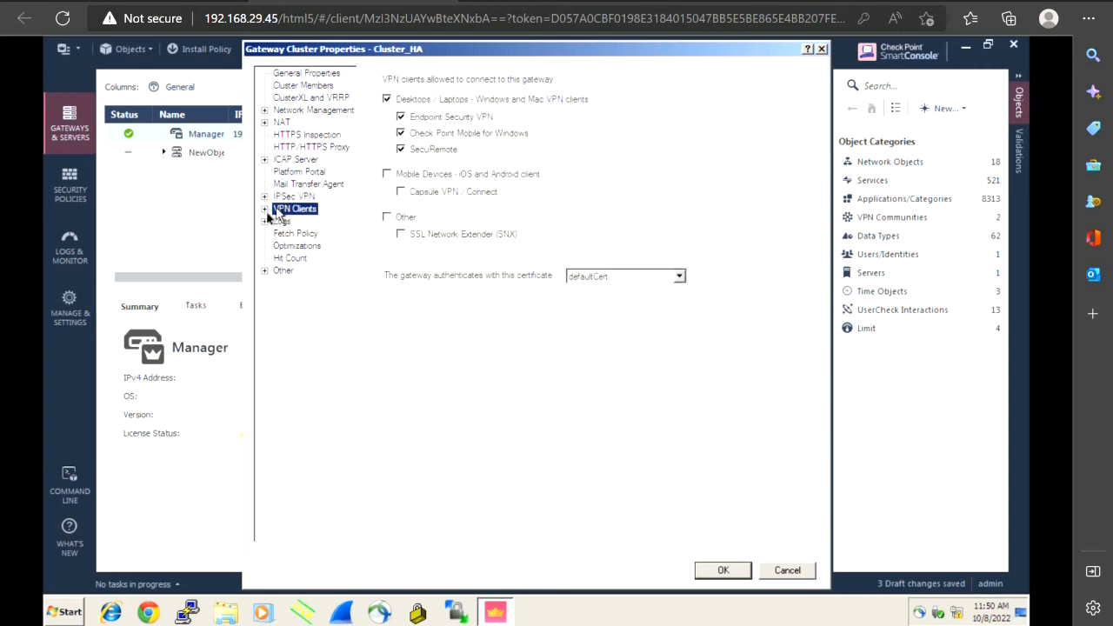
pyautogui.click(266, 211)
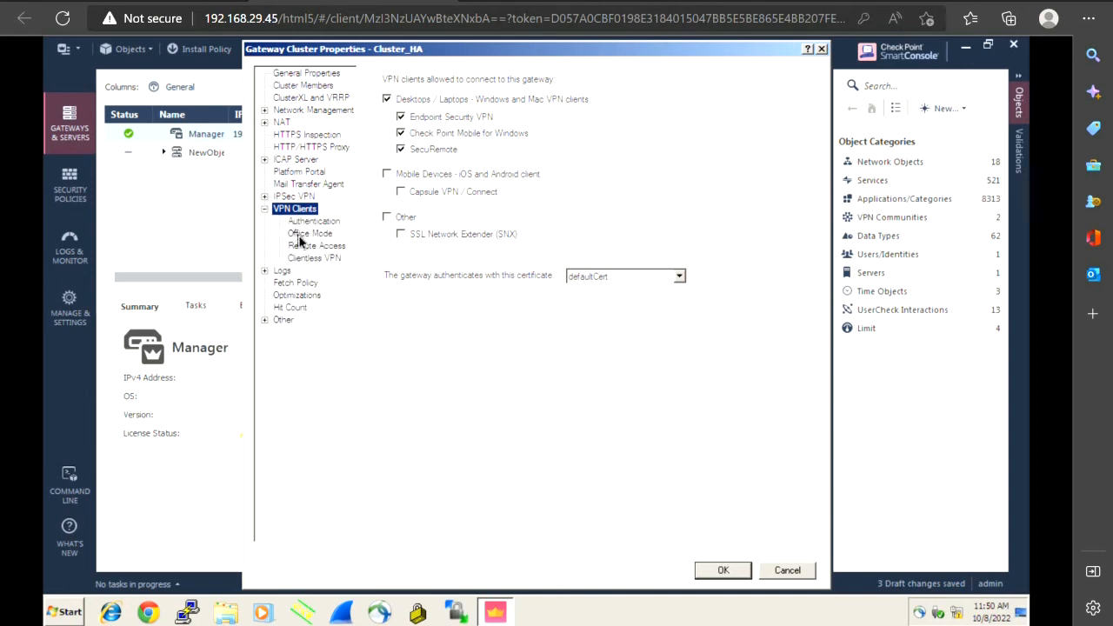
pyautogui.click(300, 237)
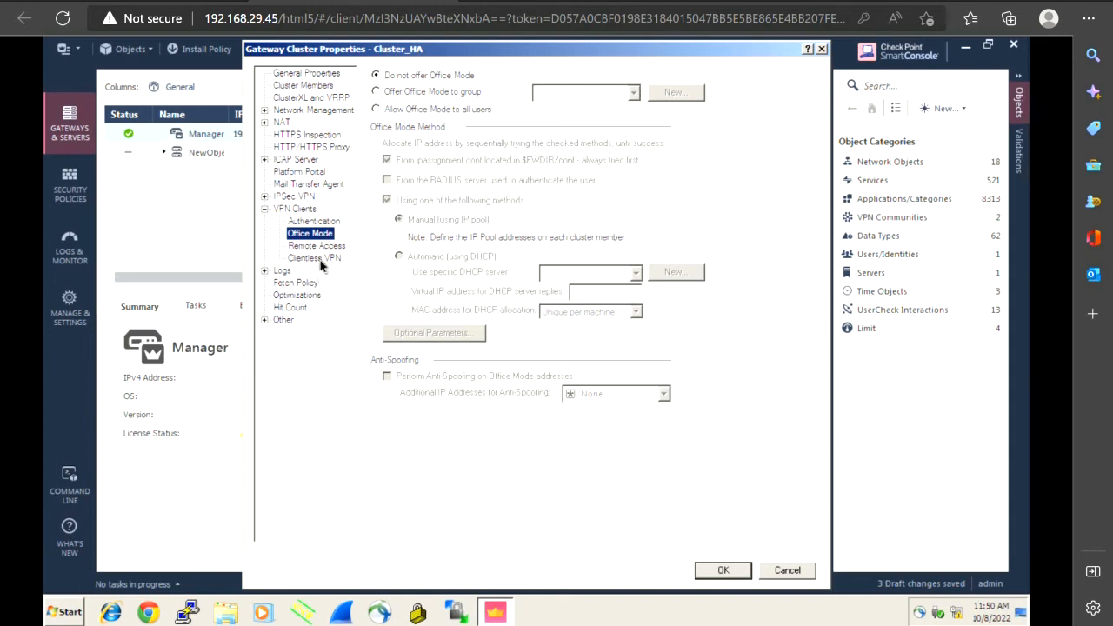
pyautogui.click(265, 210)
pyautogui.click(265, 210)
pyautogui.click(265, 210)
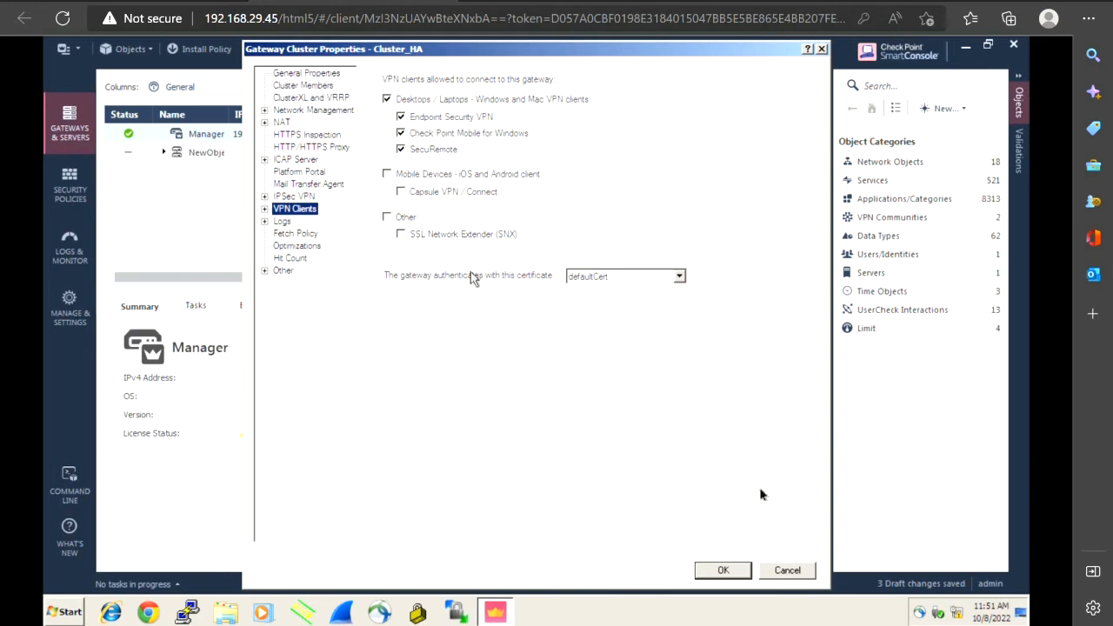
# Save Cluster_HA past the anti-spoofing warning, then expand its row and widen the Name column
pyautogui.click(729, 574)
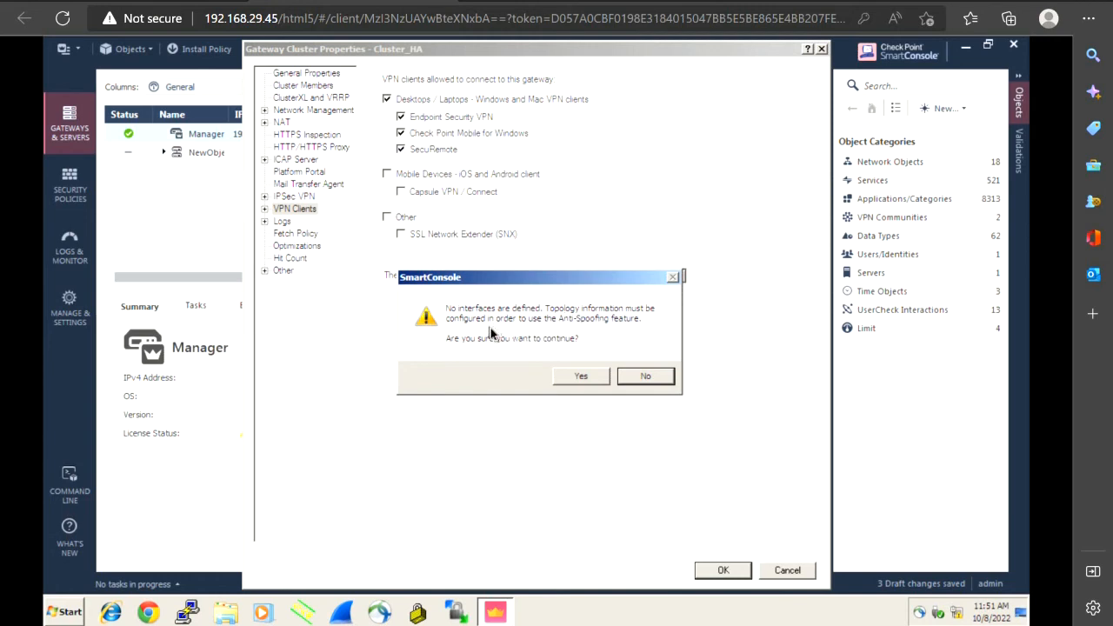
pyautogui.click(571, 380)
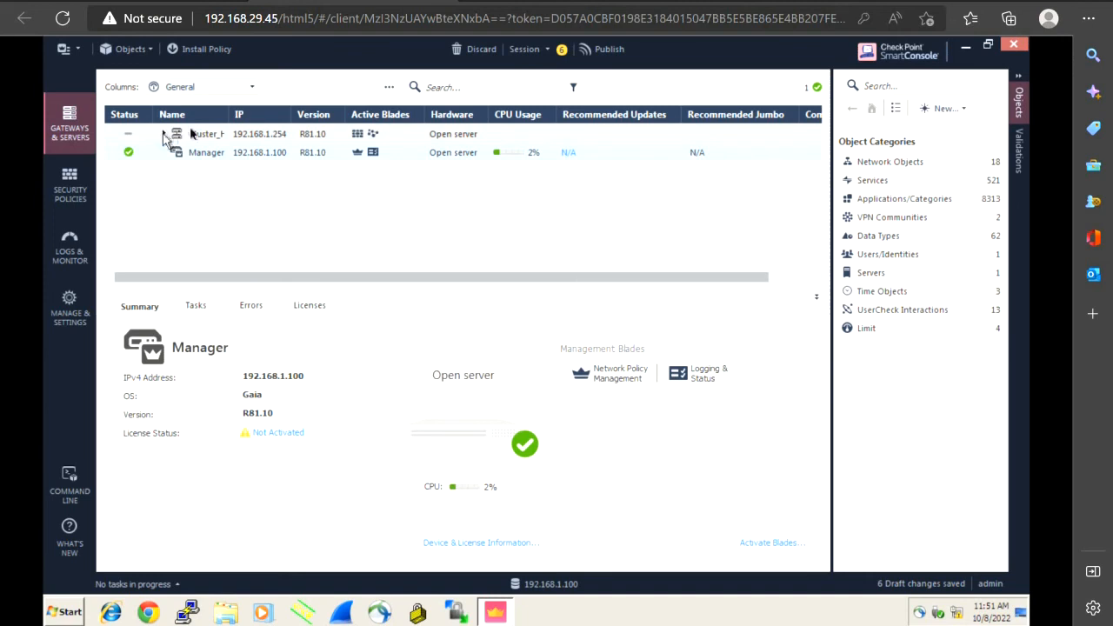
pyautogui.click(163, 135)
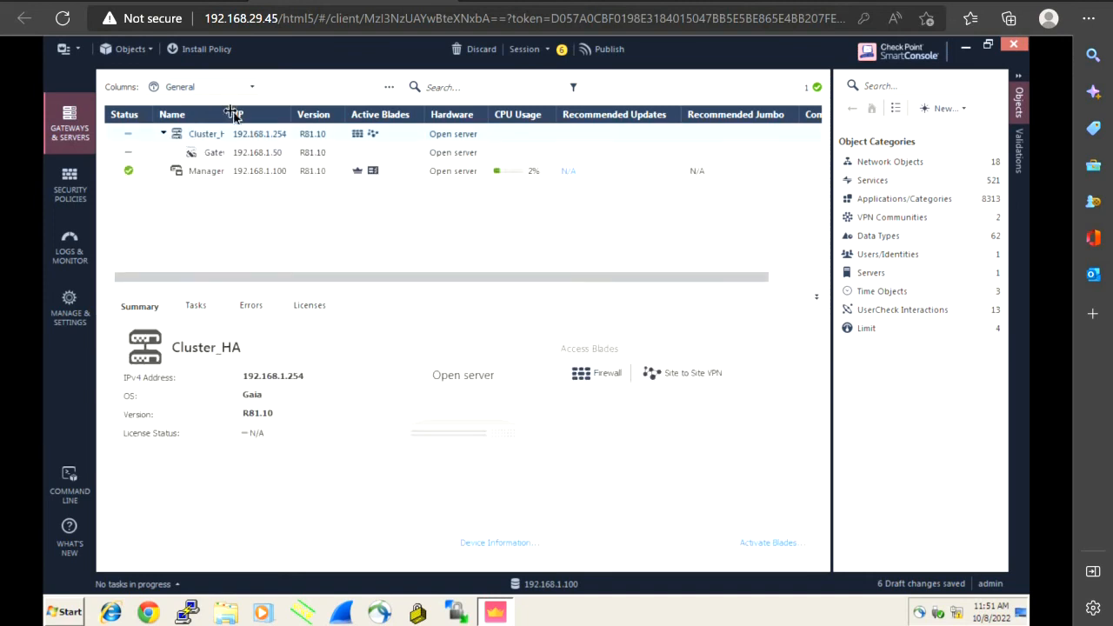
pyautogui.moveTo(234, 114); pyautogui.dragTo(267, 109)
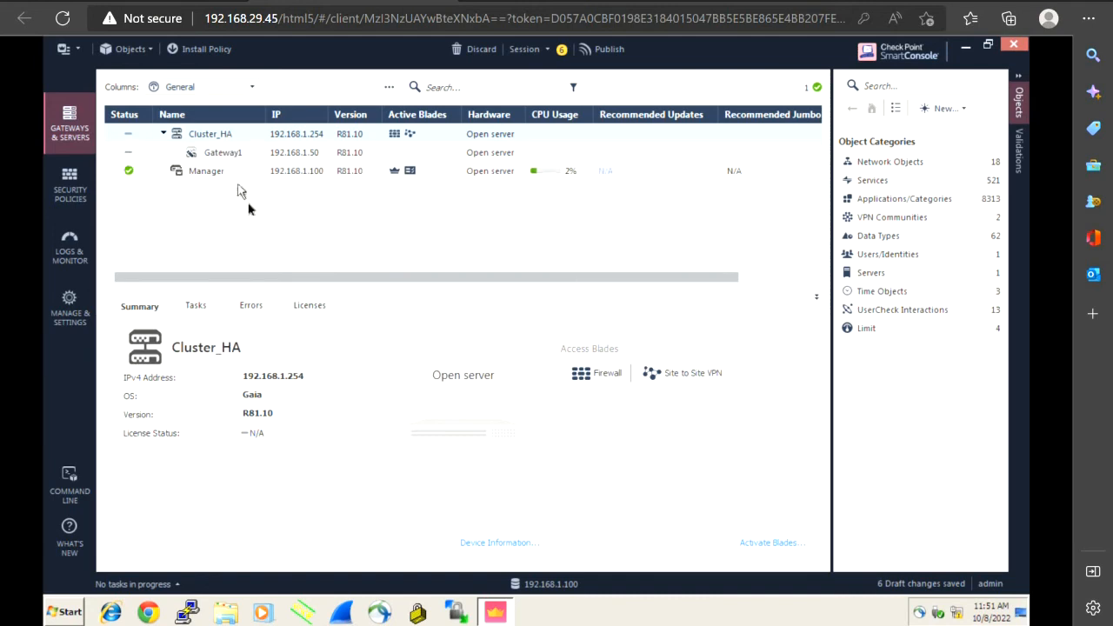
# Start a new security gateway in Classic Mode from the gateway actions menu
pyautogui.click(388, 90)
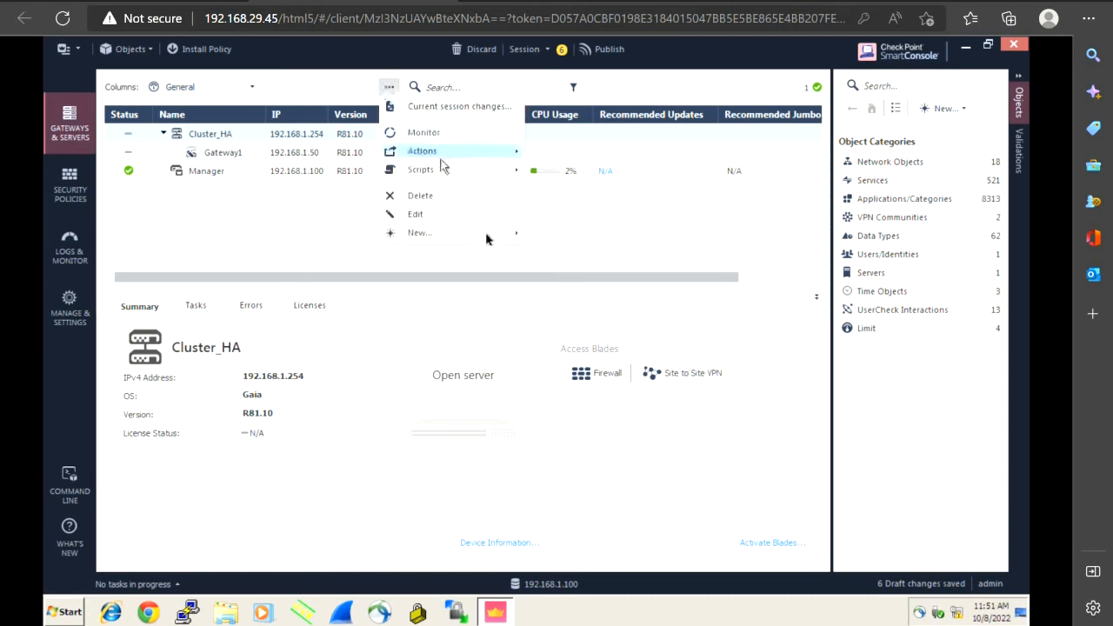
pyautogui.moveTo(517, 235)
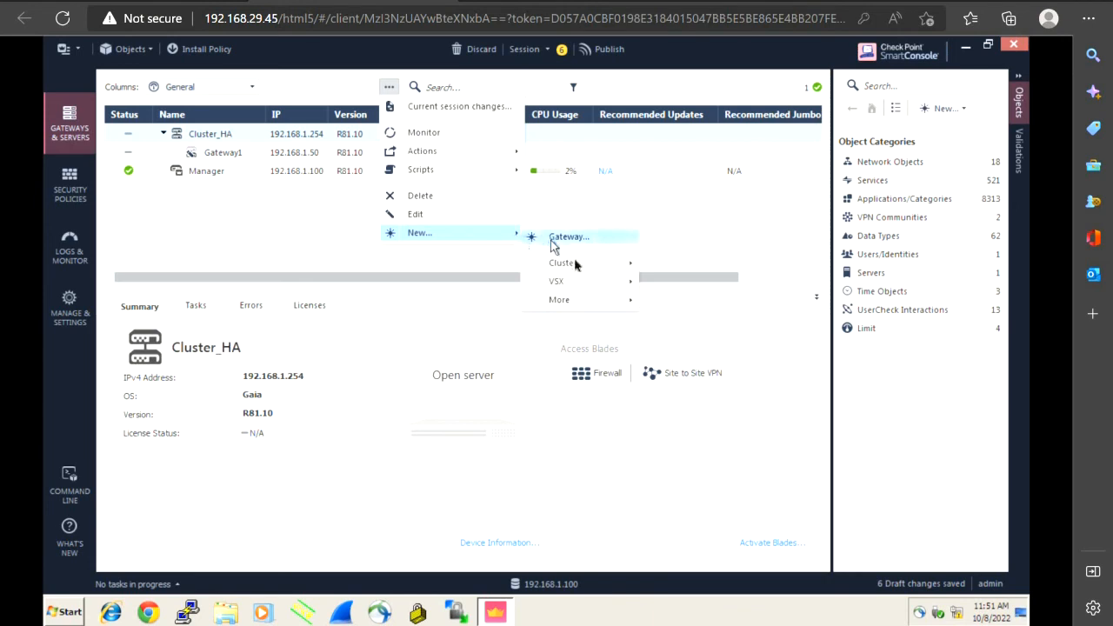
pyautogui.moveTo(574, 264)
pyautogui.click(571, 239)
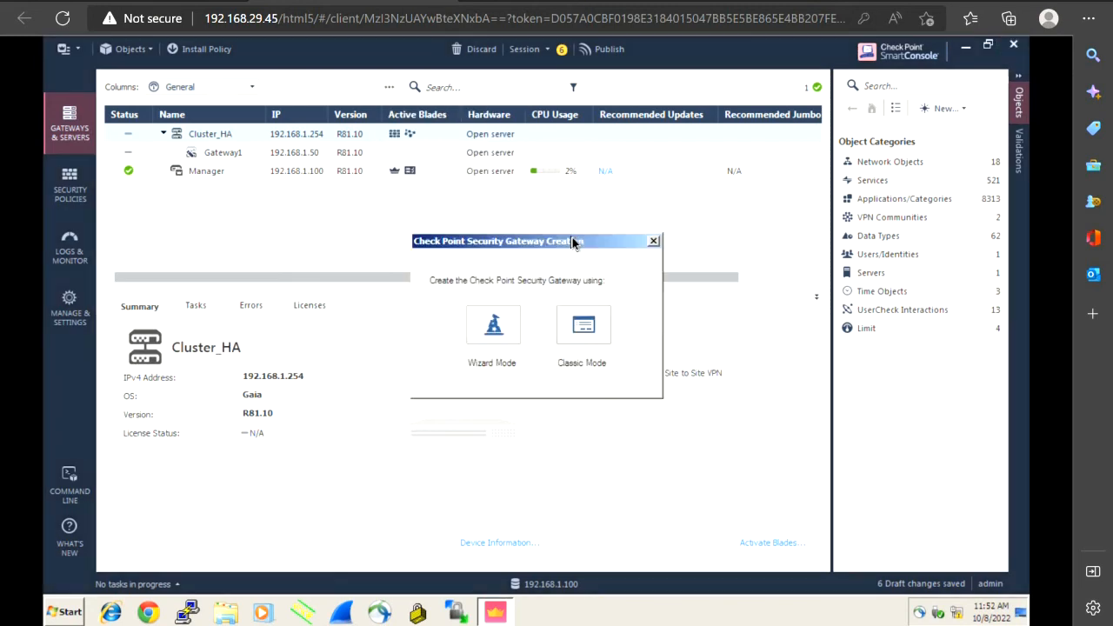
pyautogui.click(580, 328)
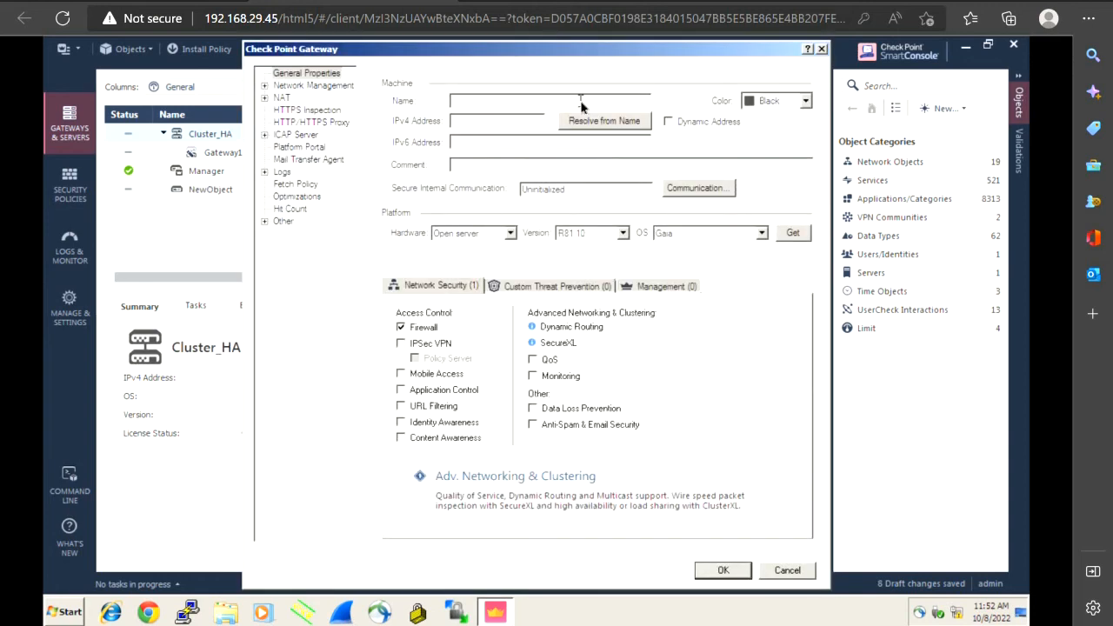
# Name the gateway Gateway2 with IPv4 192.168.1.51, checked against the EVE-NG topology
pyautogui.click(581, 106)
pyautogui.write('Gal')
pyautogui.write('eway2')
pyautogui.click(525, 122)
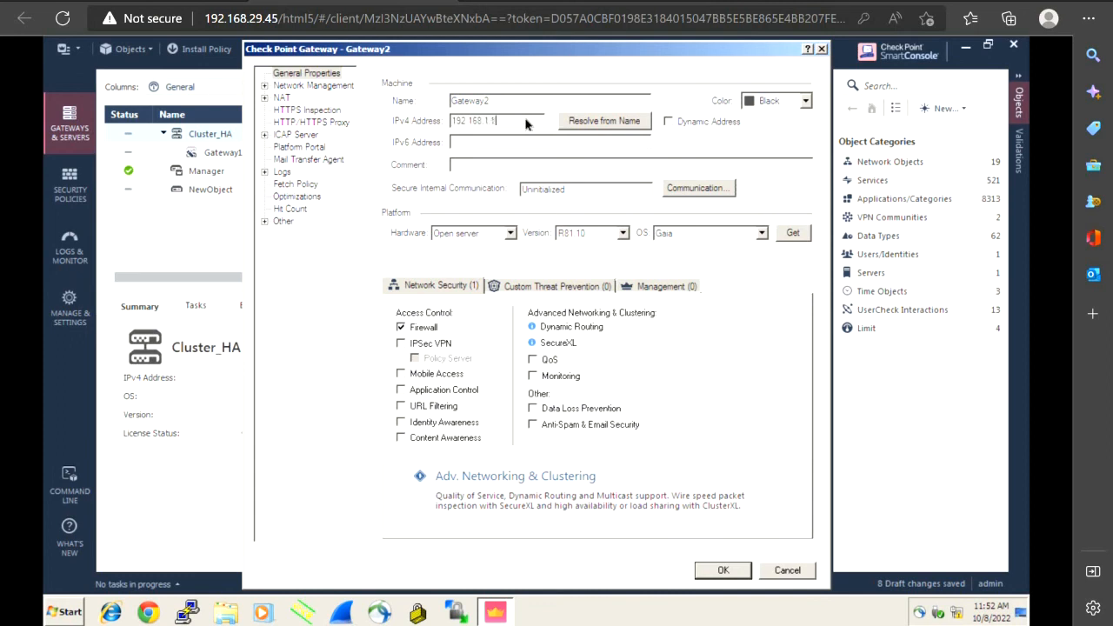
pyautogui.click(139, 1)
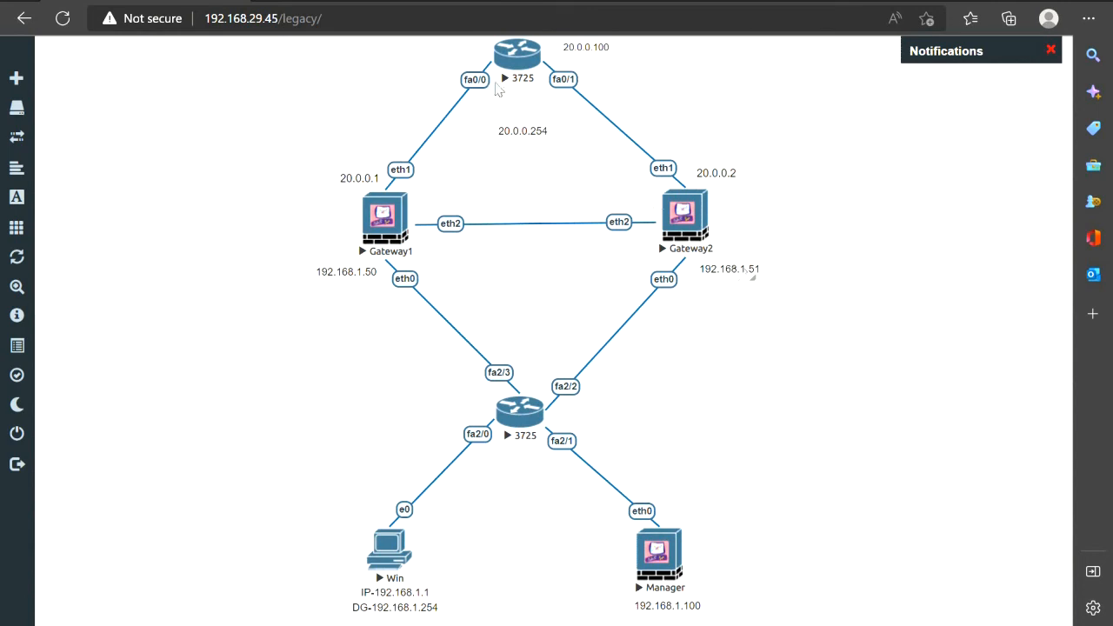
pyautogui.hotkey('ctrl', 'Tab')
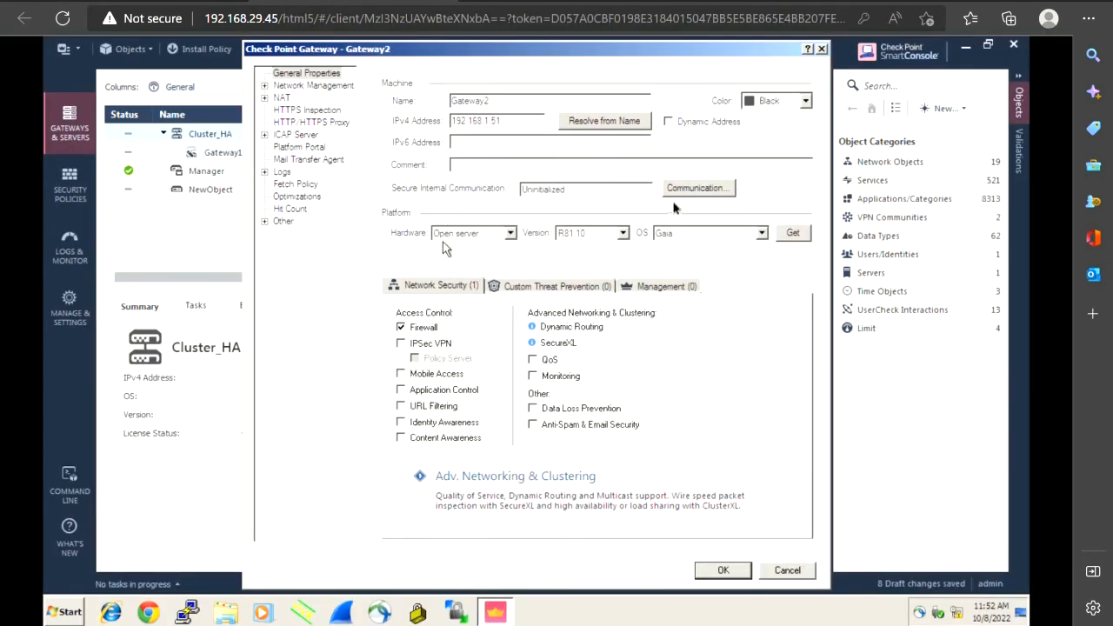
pyautogui.click(700, 191)
# Initialize Gateway2 trust with the one-time password, dismiss the topology results, and save the gateway
pyautogui.click(545, 230)
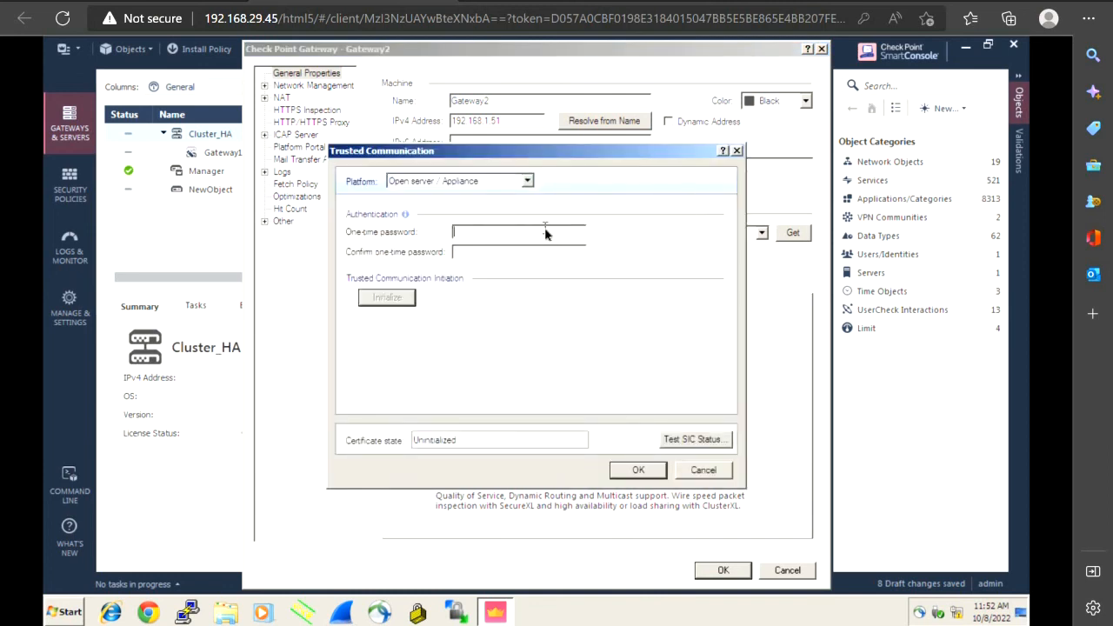
pyautogui.write('admin123')
pyautogui.press('Tab')
pyautogui.write('admin123')
pyautogui.click(379, 298)
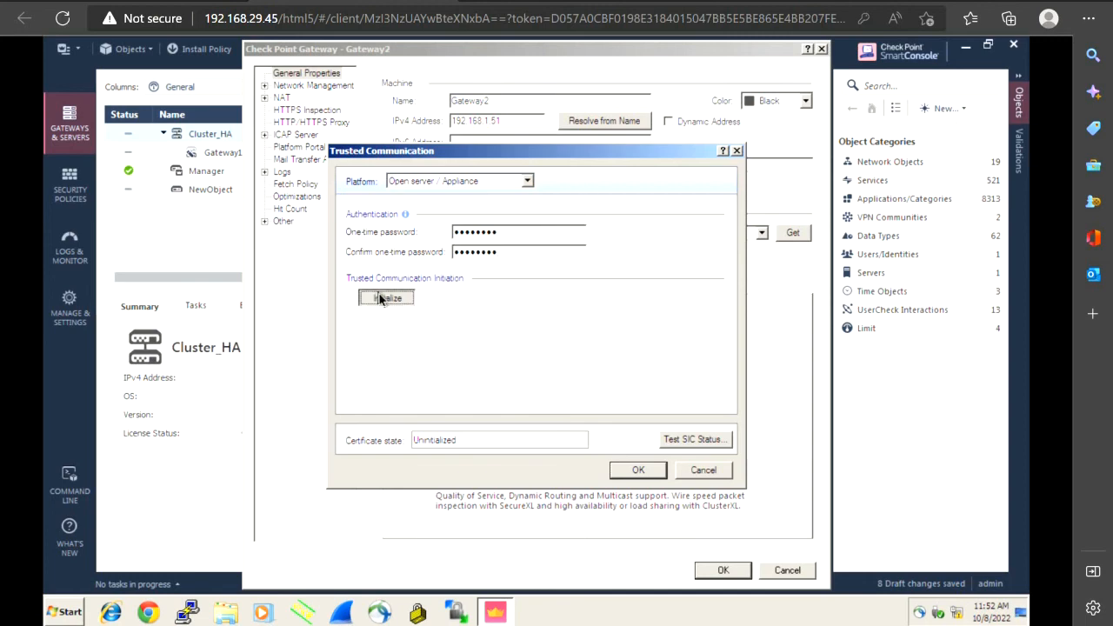
pyautogui.click(638, 471)
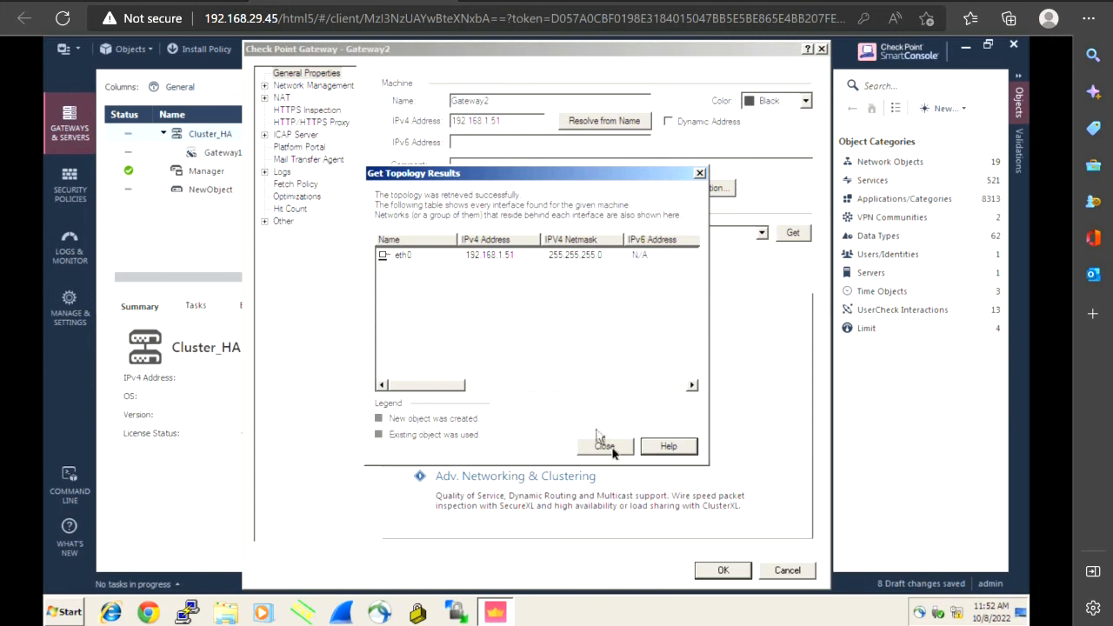
pyautogui.click(609, 447)
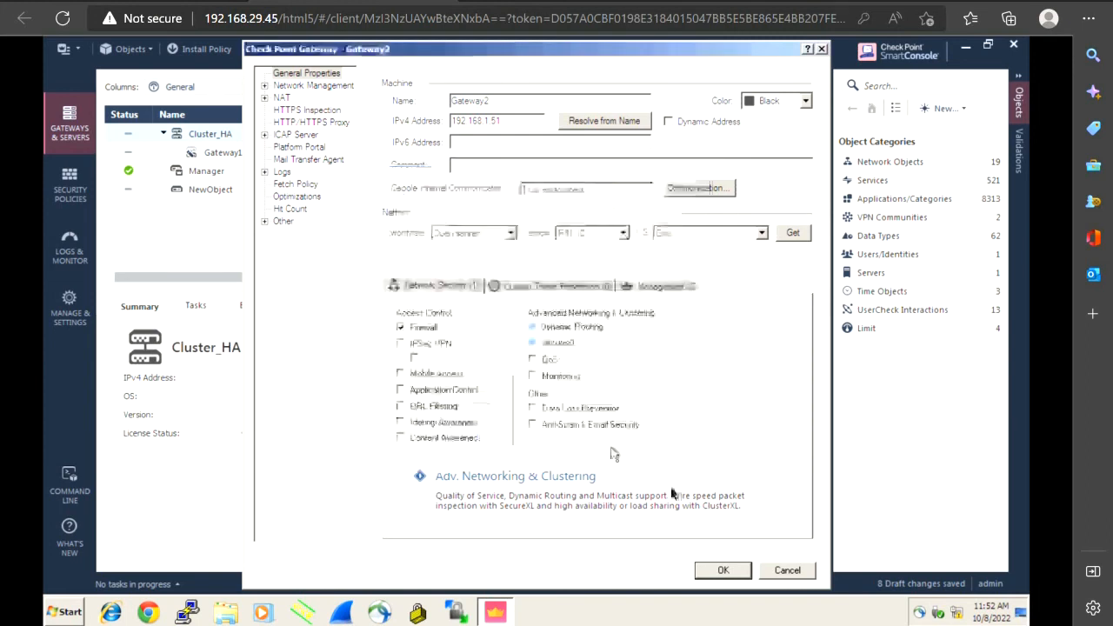
pyautogui.click(707, 574)
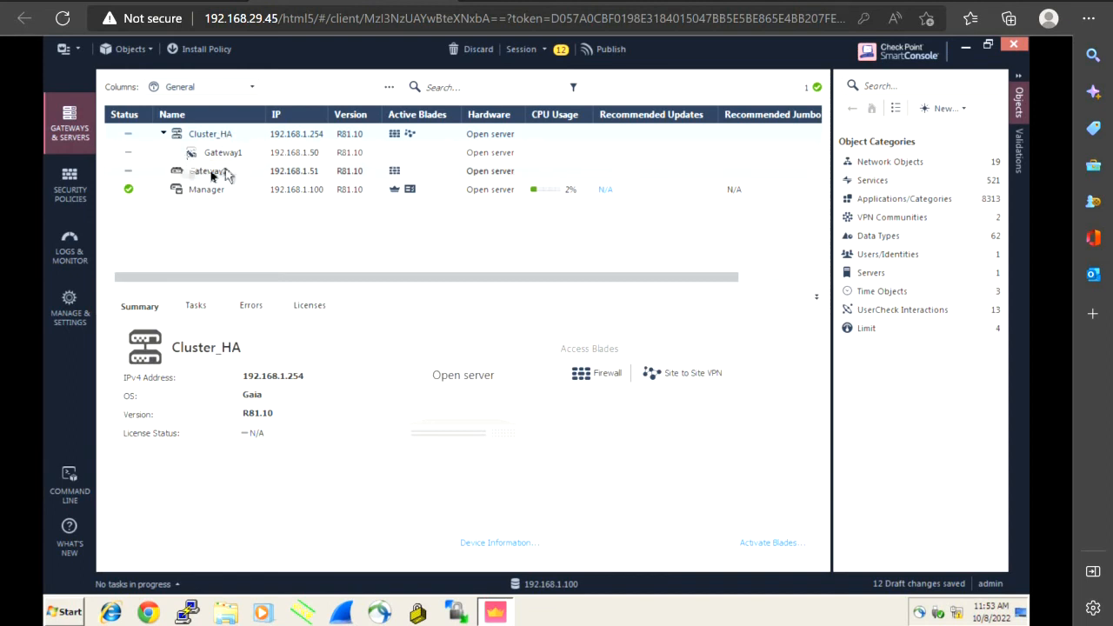
# In Cluster_HA's Cluster Members, add the existing Gateway2 as a member
pyautogui.doubleClick(217, 135)
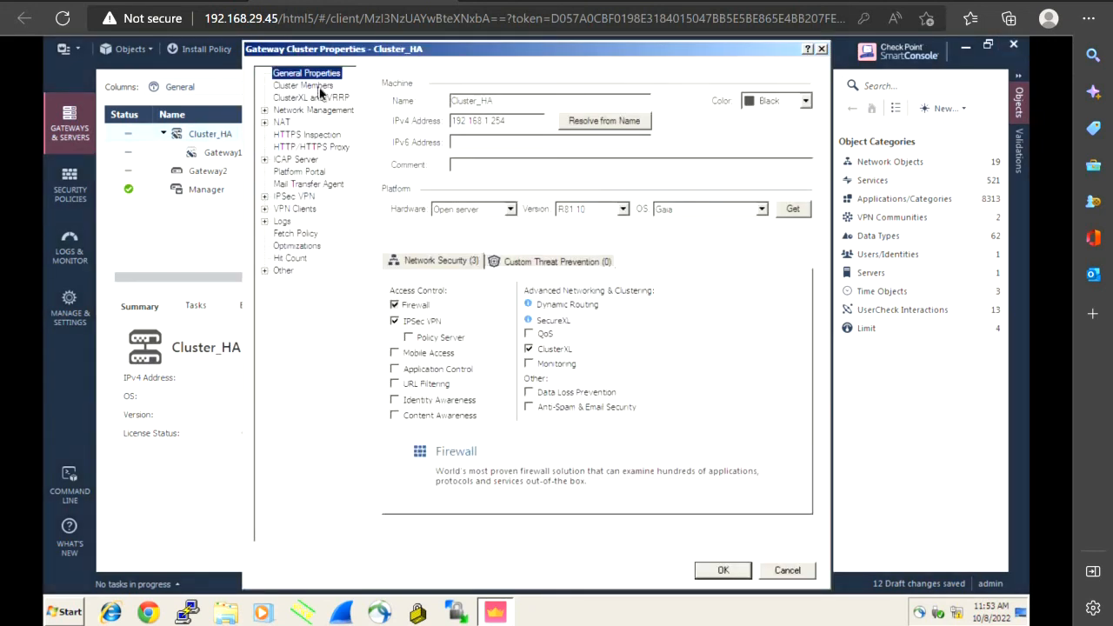
pyautogui.click(318, 87)
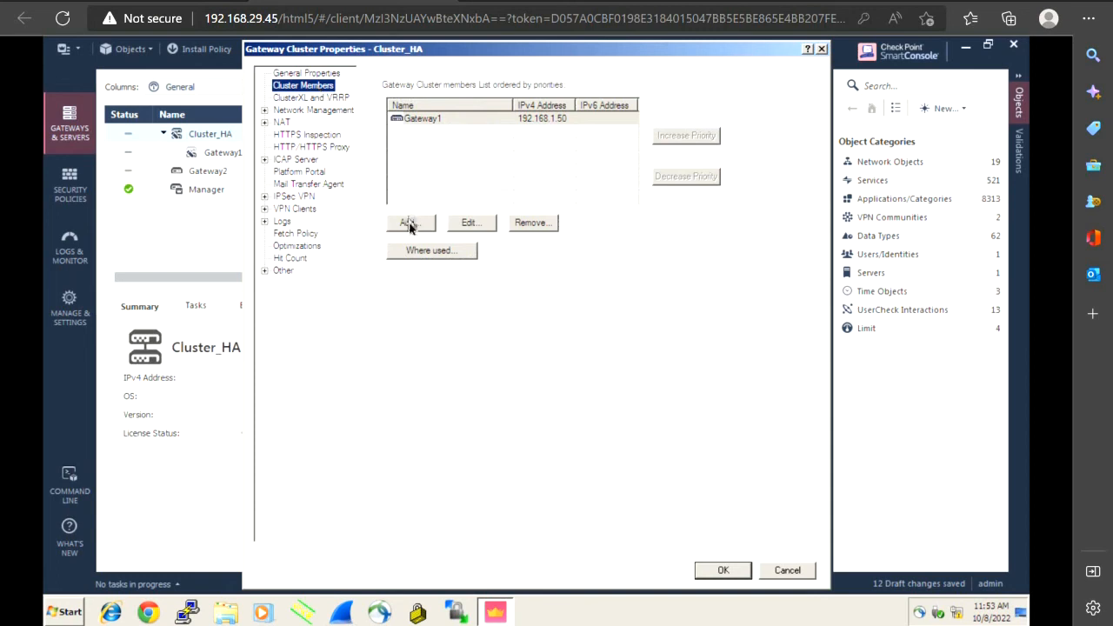
pyautogui.click(409, 224)
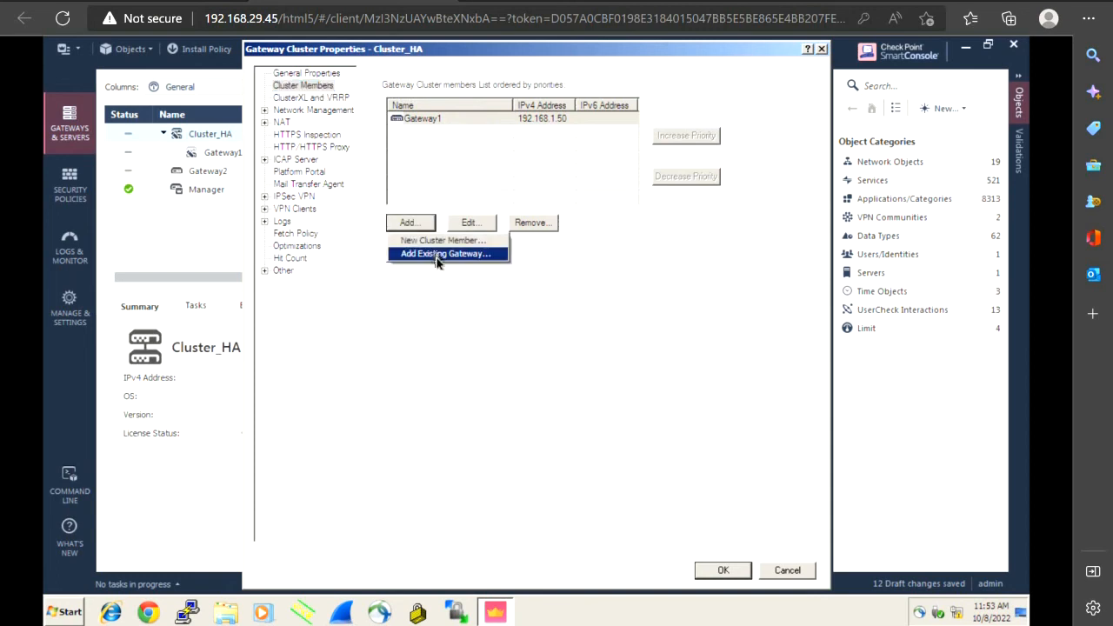
pyautogui.click(438, 254)
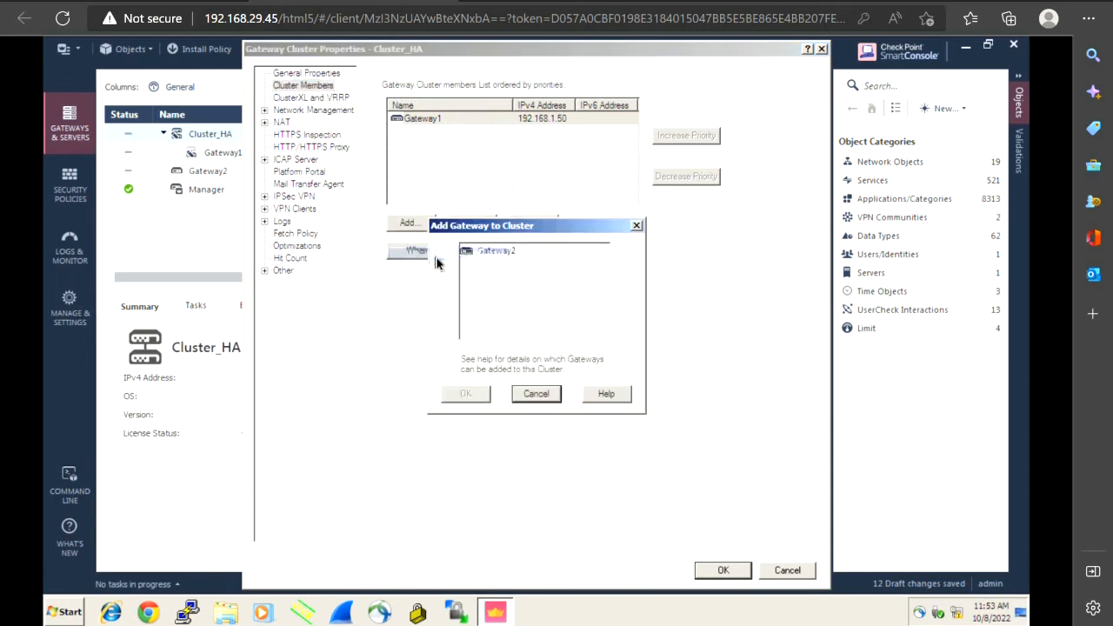
pyautogui.click(500, 252)
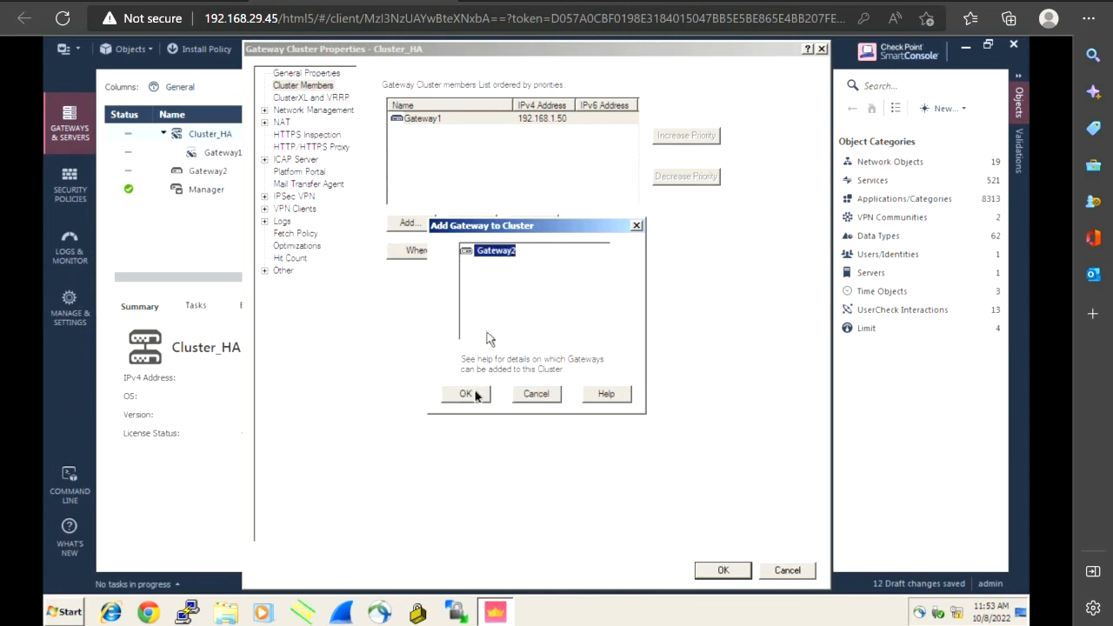
pyautogui.click(468, 394)
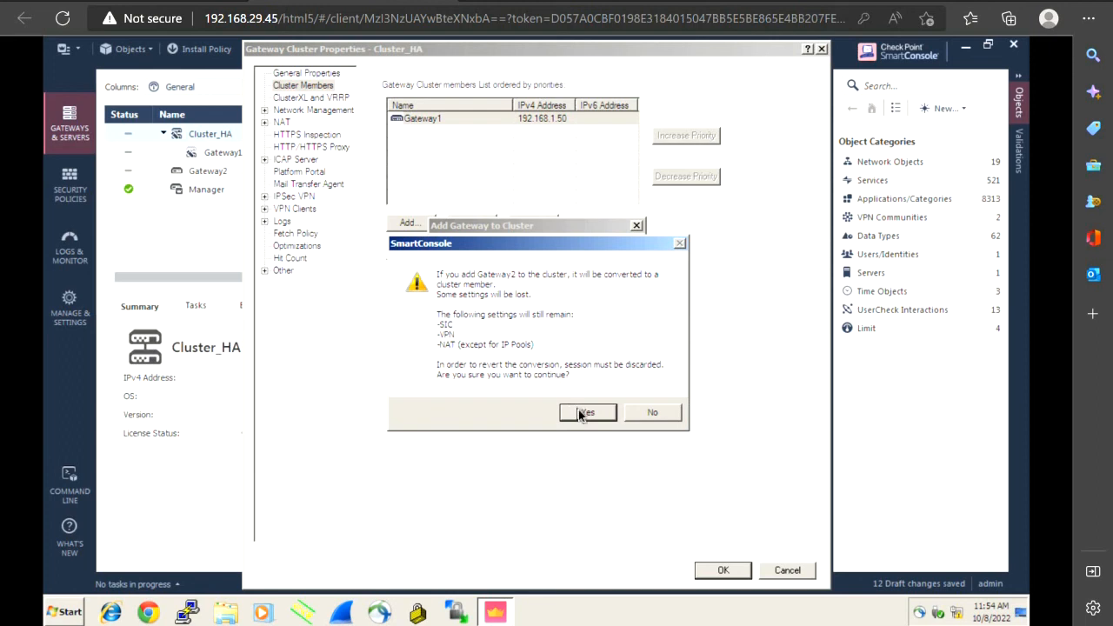
# Accept Gateway2's conversion to a cluster member despite missing VPN-1 Power, then apply, dismissing the encryption-domain warnings
pyautogui.click(585, 413)
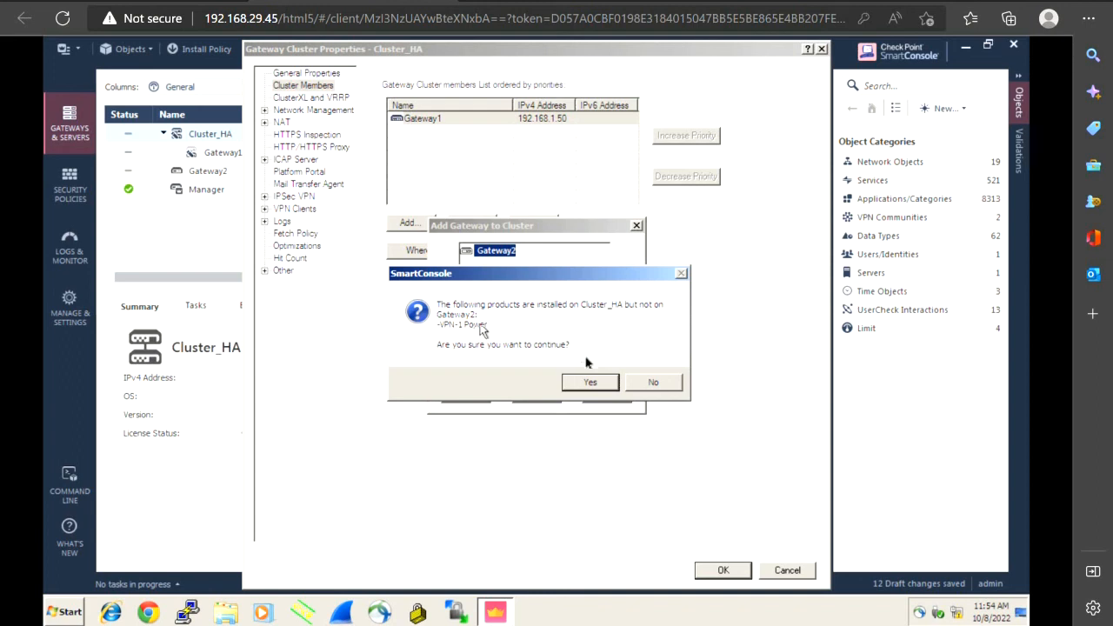
pyautogui.click(590, 382)
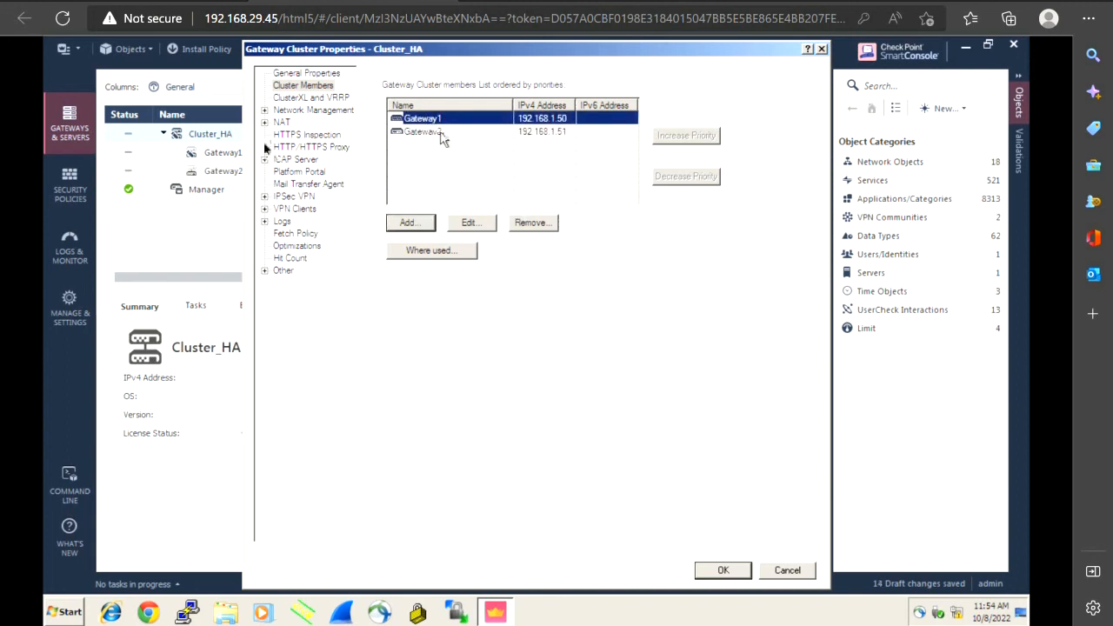
pyautogui.click(713, 571)
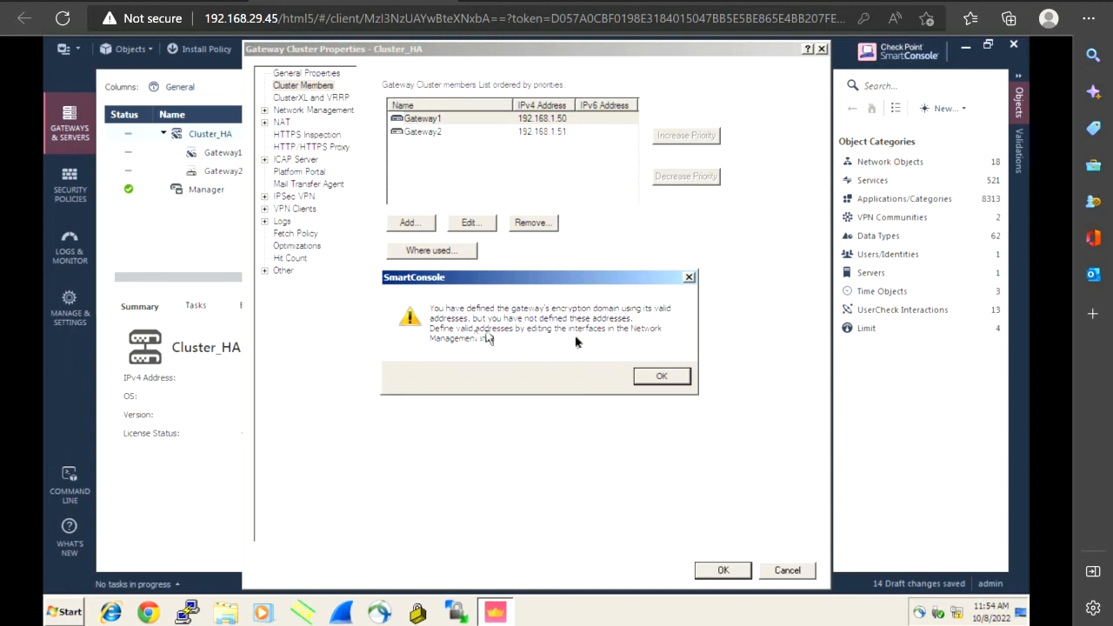
pyautogui.click(663, 377)
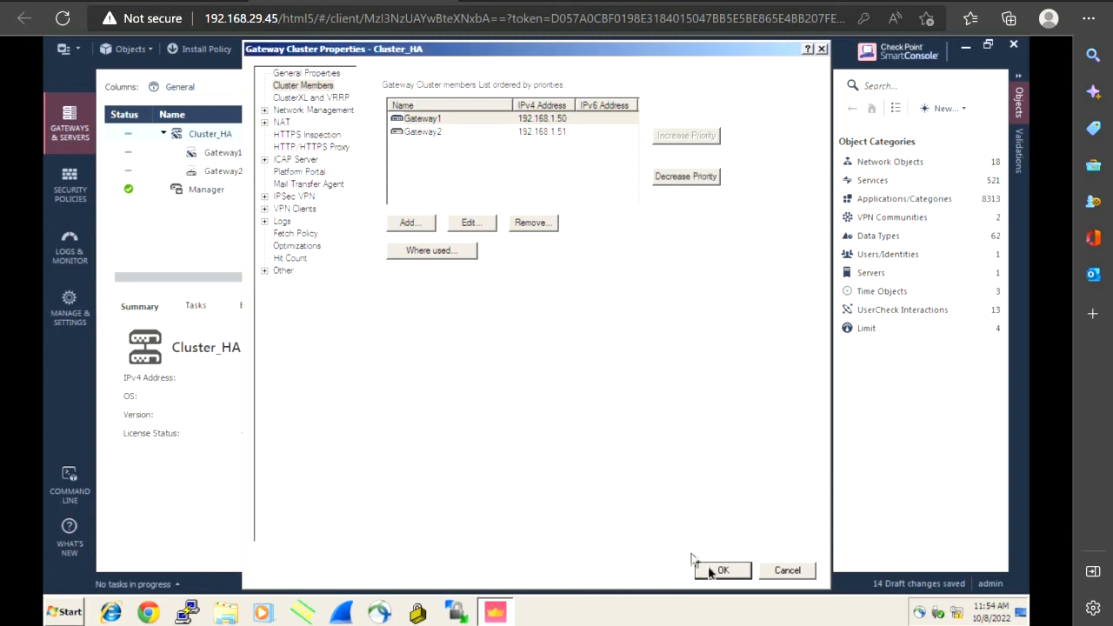
pyautogui.click(718, 570)
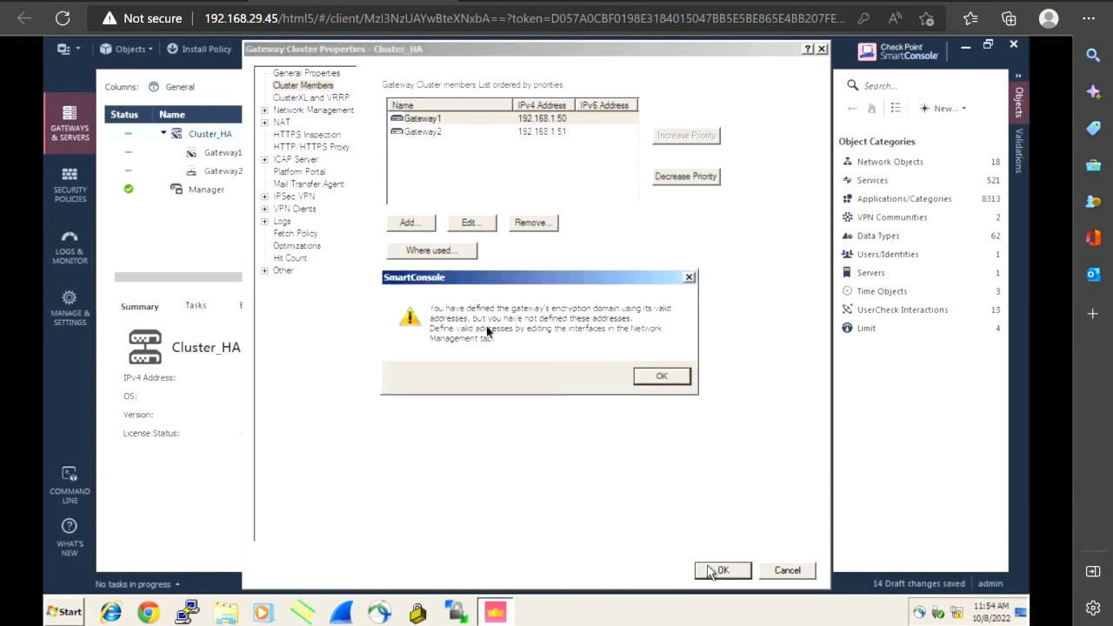
pyautogui.click(654, 376)
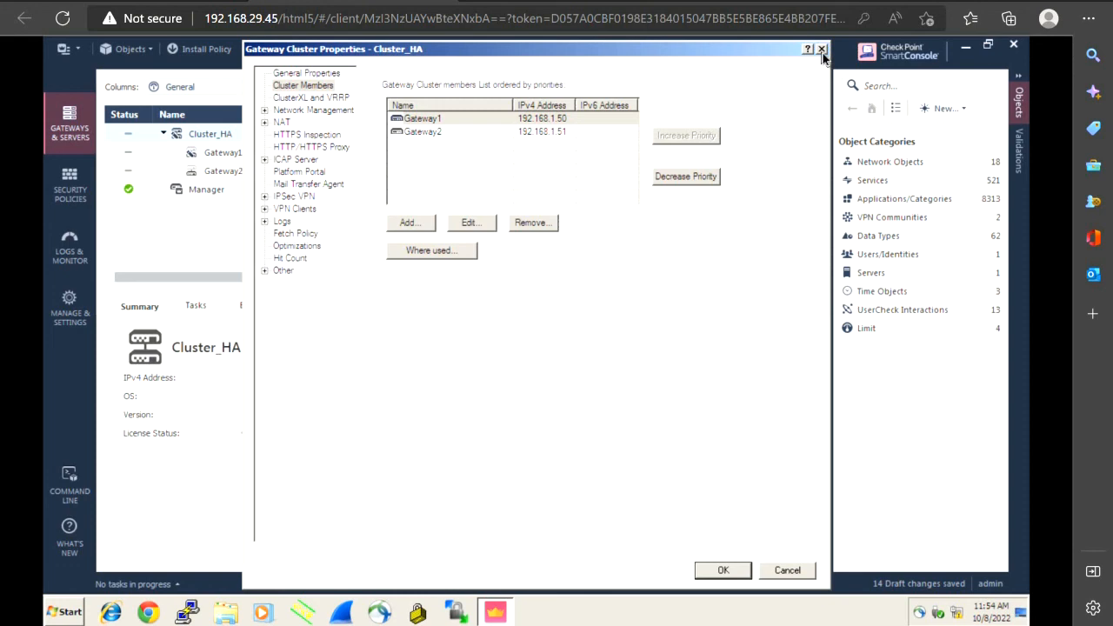
# Close the Cluster_HA properties window and reopen Cluster_HA from the Gateways & Servers list
pyautogui.click(823, 55)
pyautogui.click(723, 571)
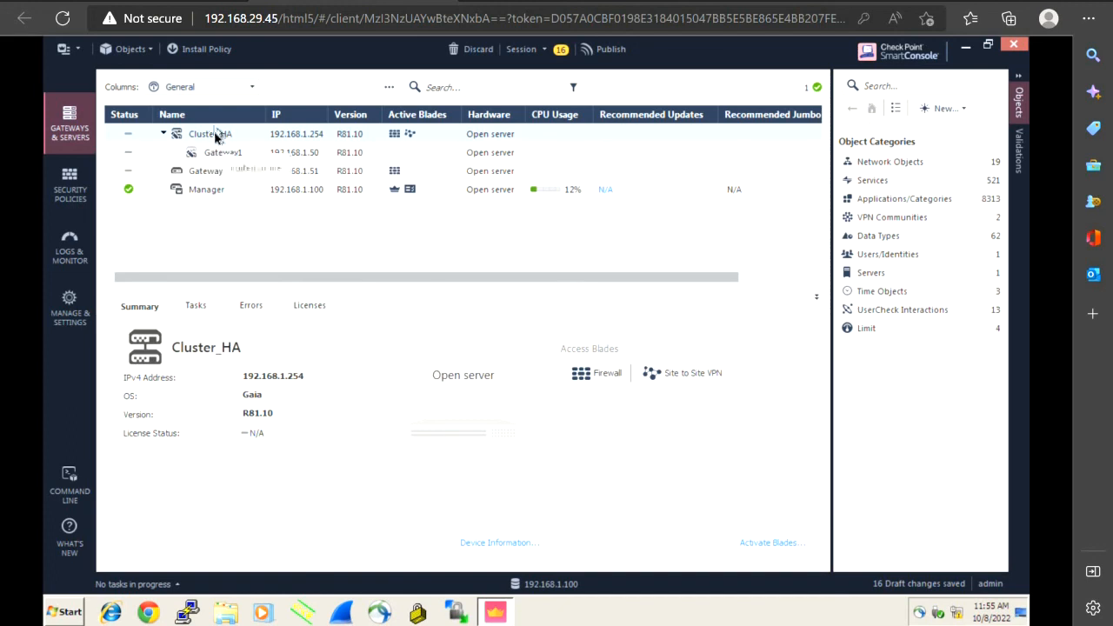
pyautogui.click(216, 136)
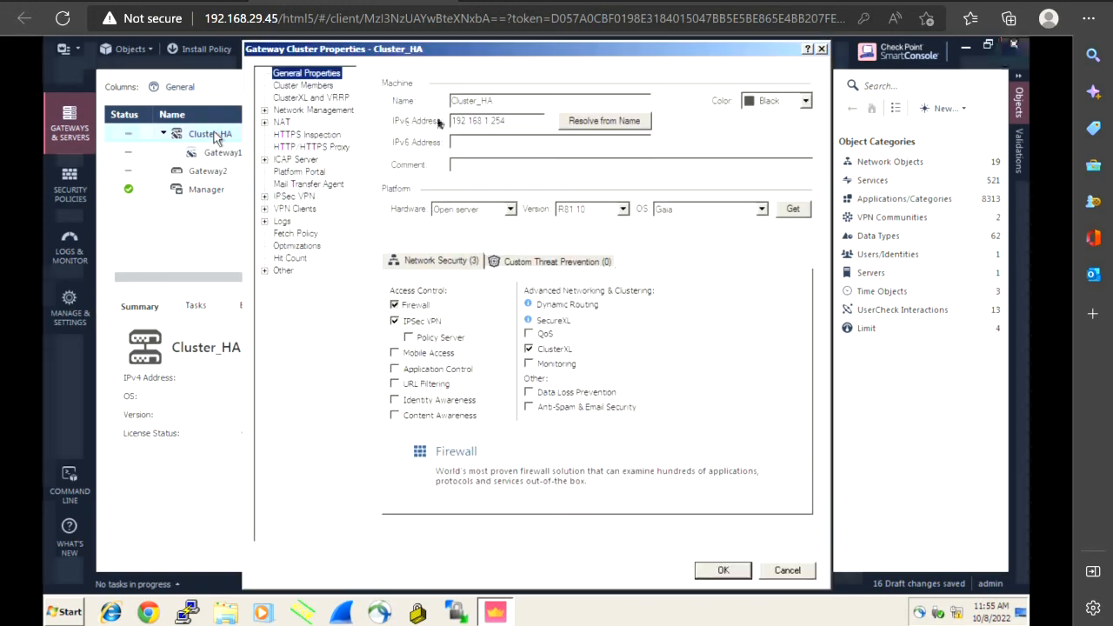
# In Cluster Members, add the existing gateway Gateway2 to the cluster
pyautogui.click(307, 86)
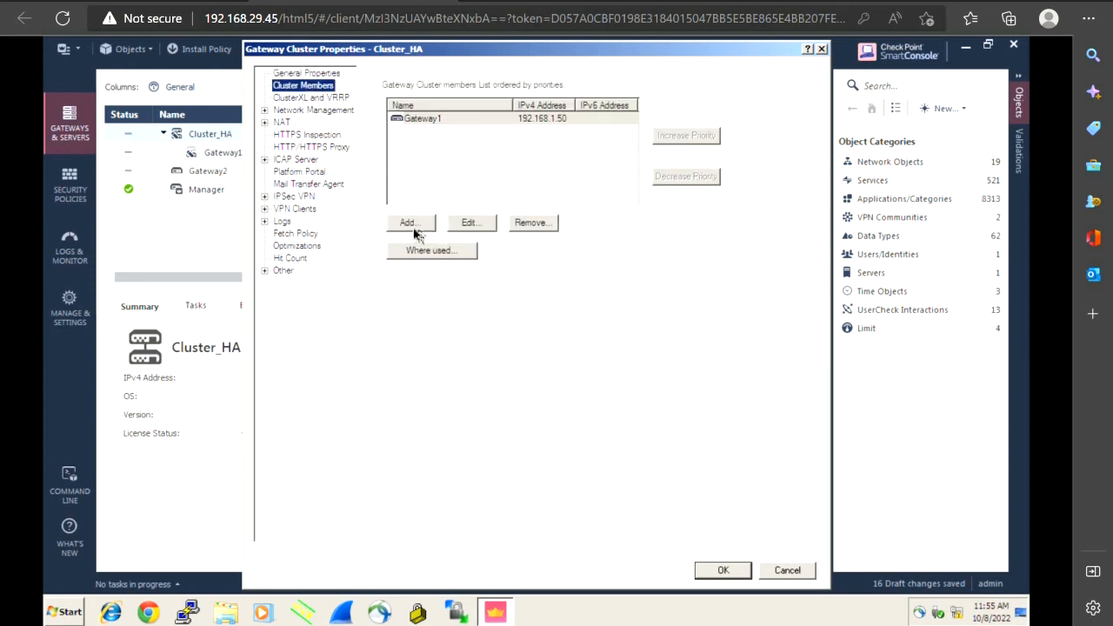
pyautogui.click(408, 224)
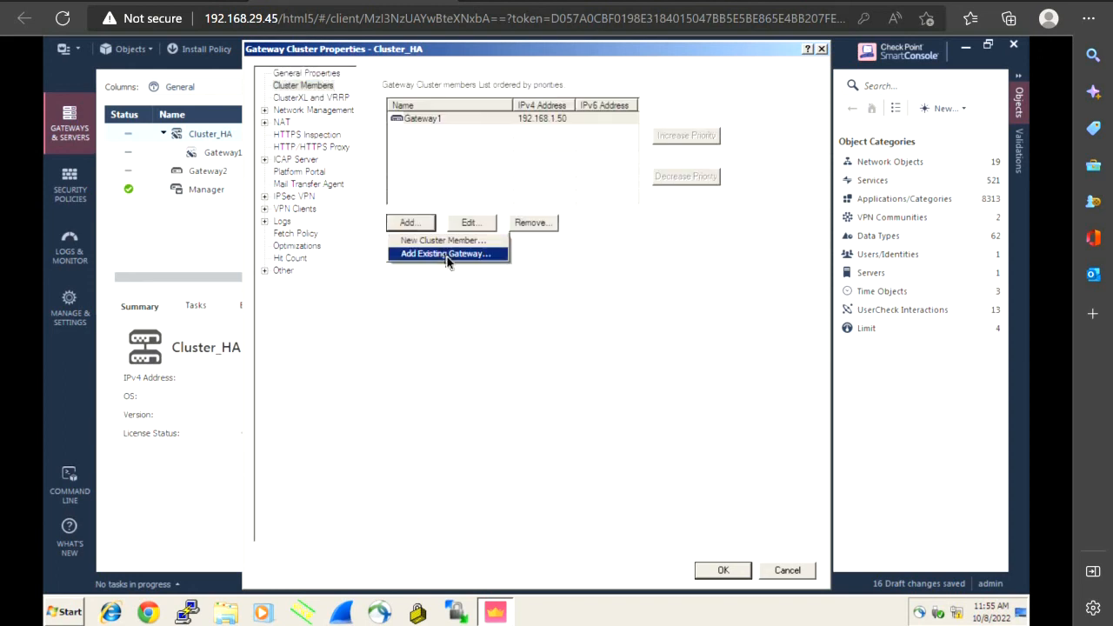
pyautogui.click(447, 254)
pyautogui.click(494, 251)
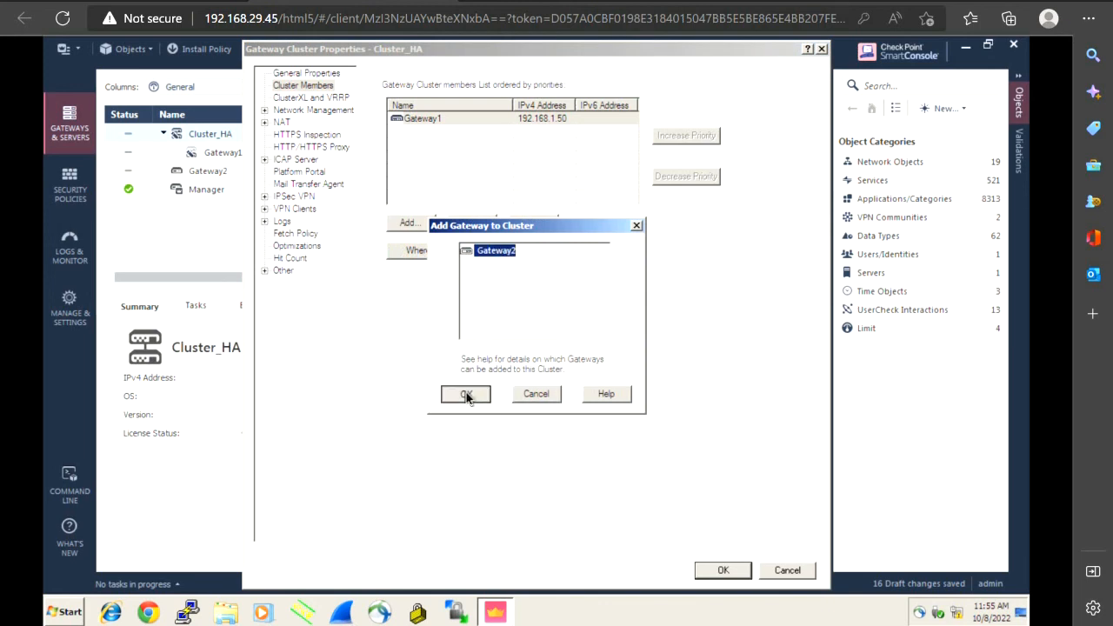
pyautogui.click(466, 394)
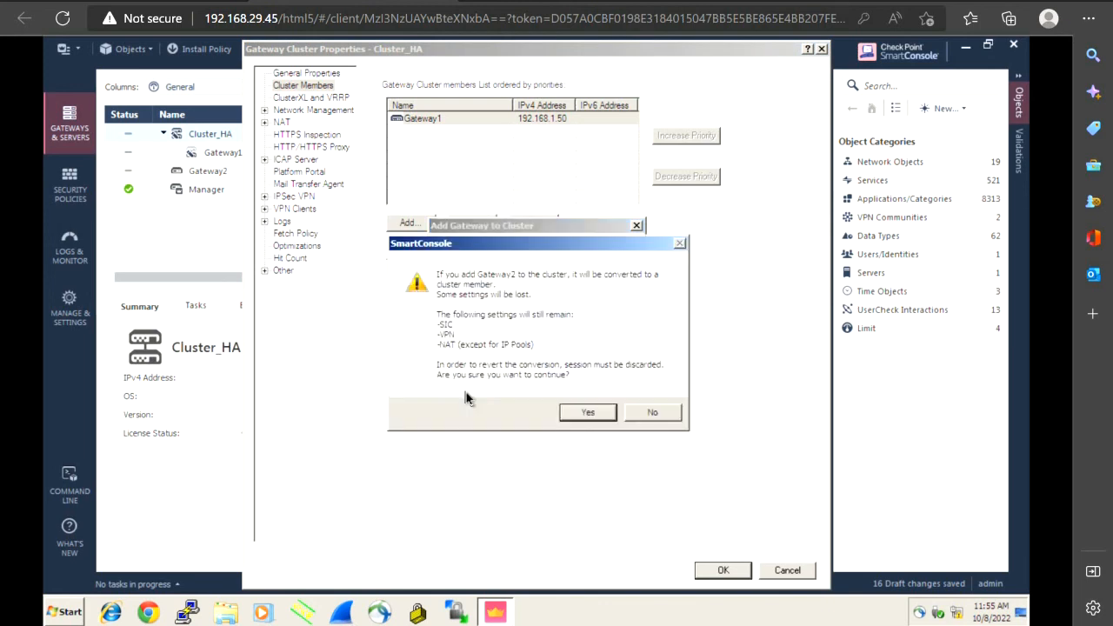
# Accept Gateway2's conversion despite missing VPN-1 Power, apply, and dismiss the encryption-domain warning
pyautogui.click(579, 412)
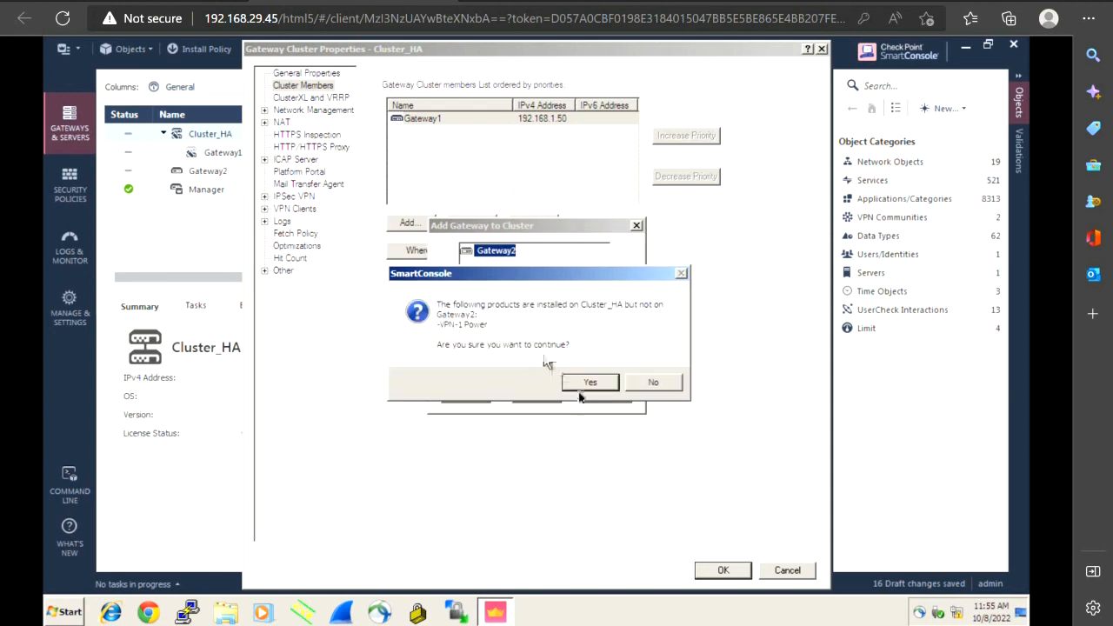
pyautogui.click(586, 387)
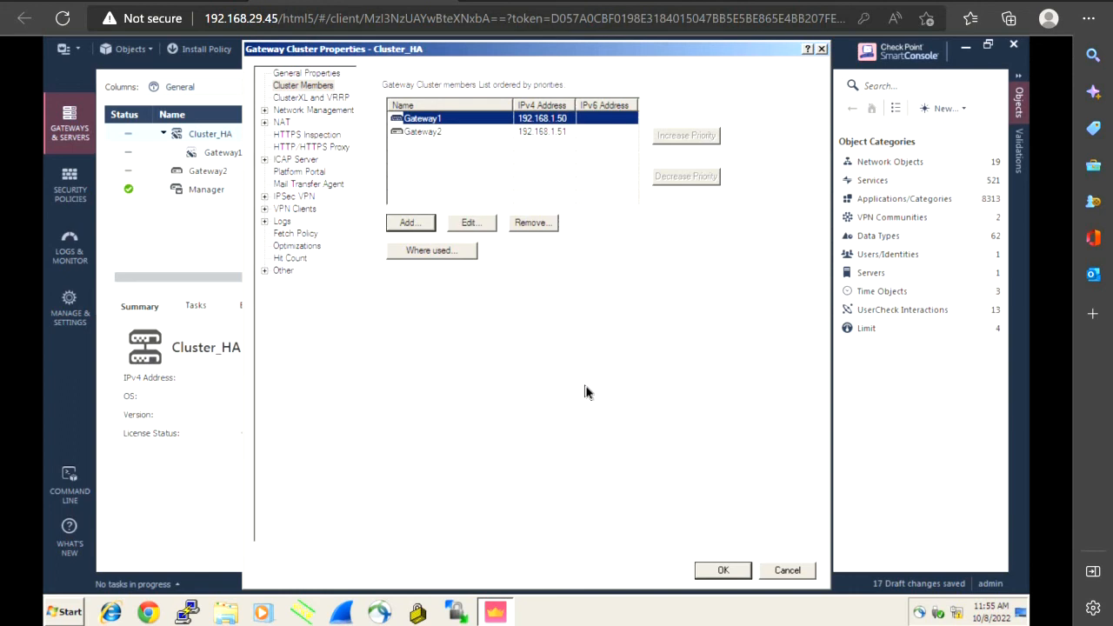
pyautogui.click(709, 572)
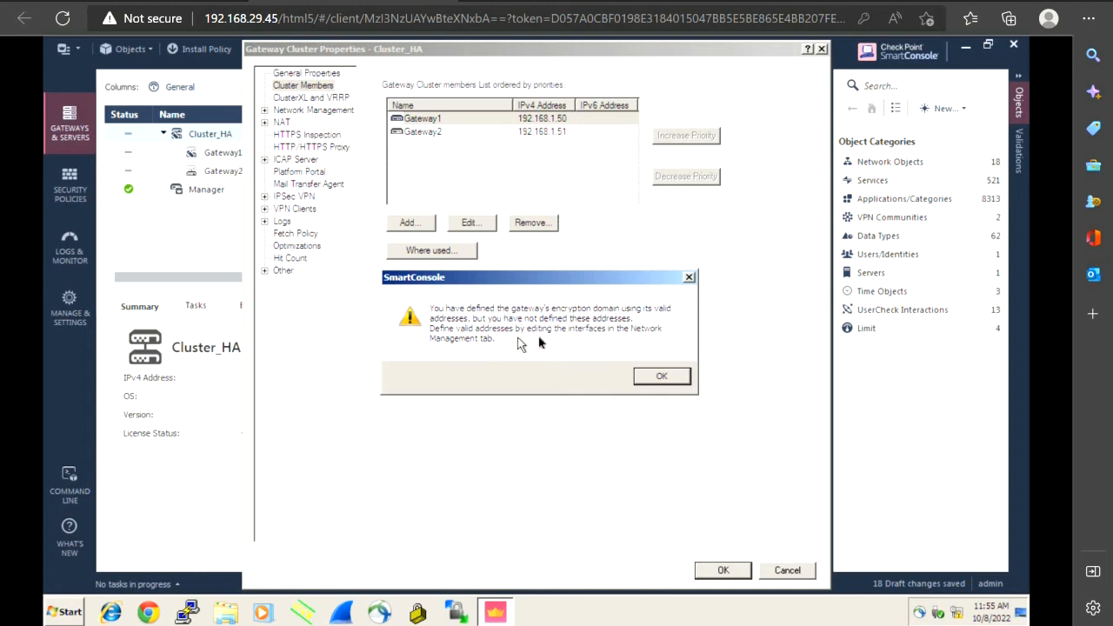
pyautogui.click(649, 379)
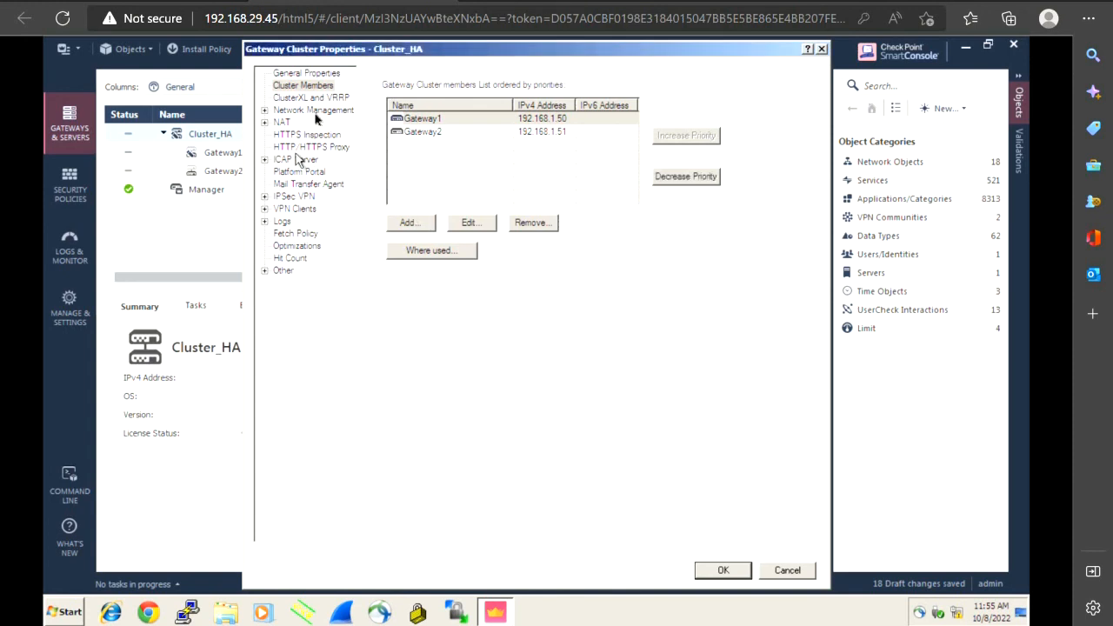
# In Network Management, get interfaces with topology, overwriting existing settings, then apply and dismiss the warning
pyautogui.click(316, 113)
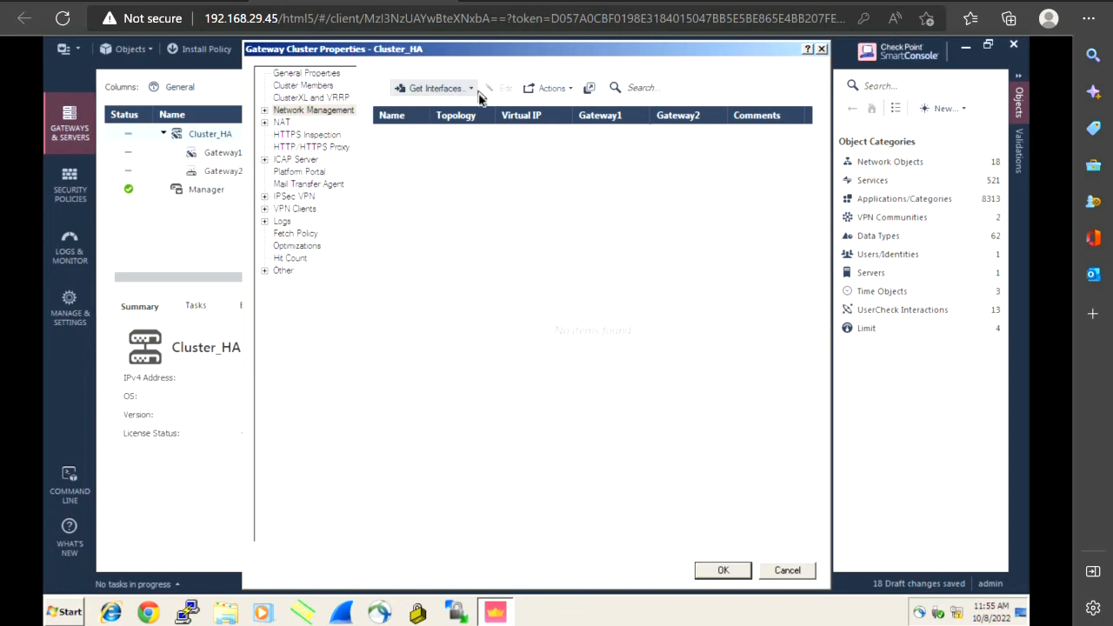
pyautogui.click(476, 91)
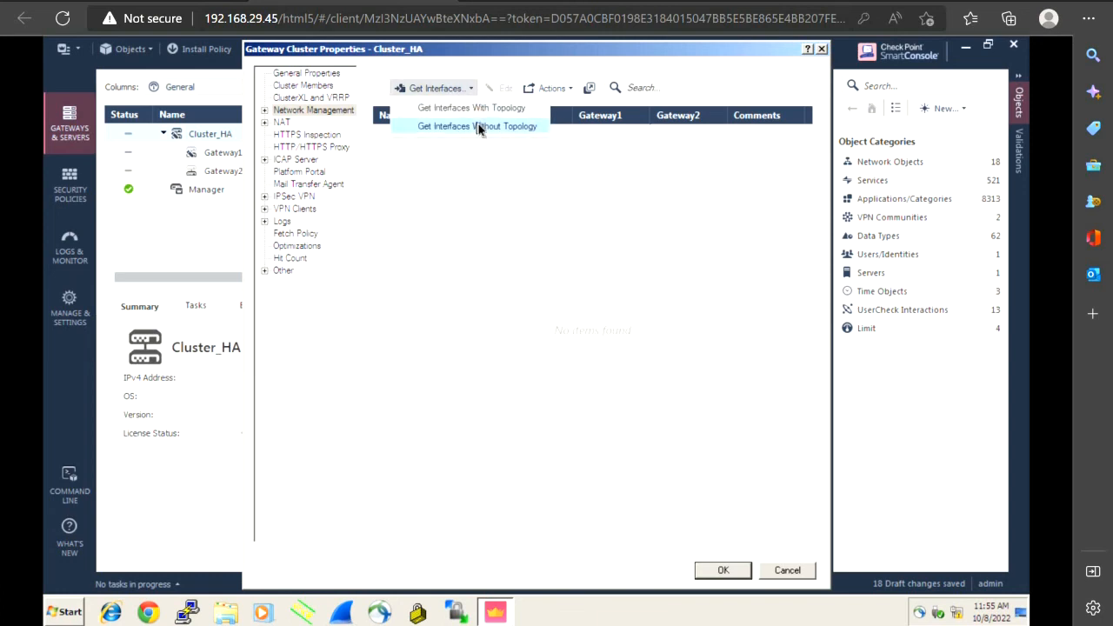
pyautogui.click(477, 127)
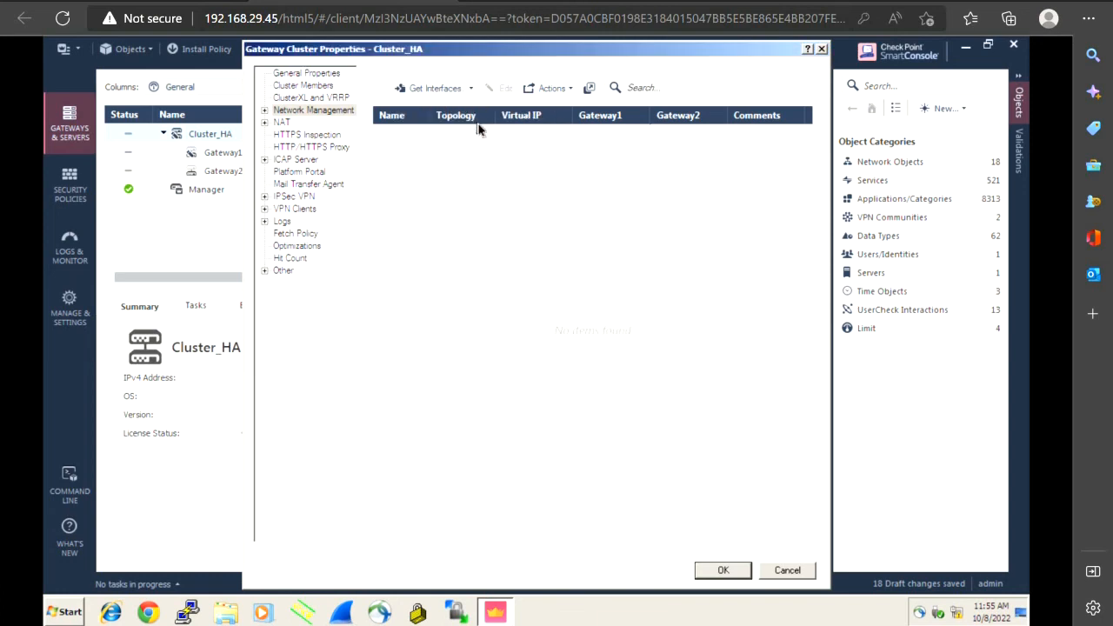
pyautogui.click(466, 90)
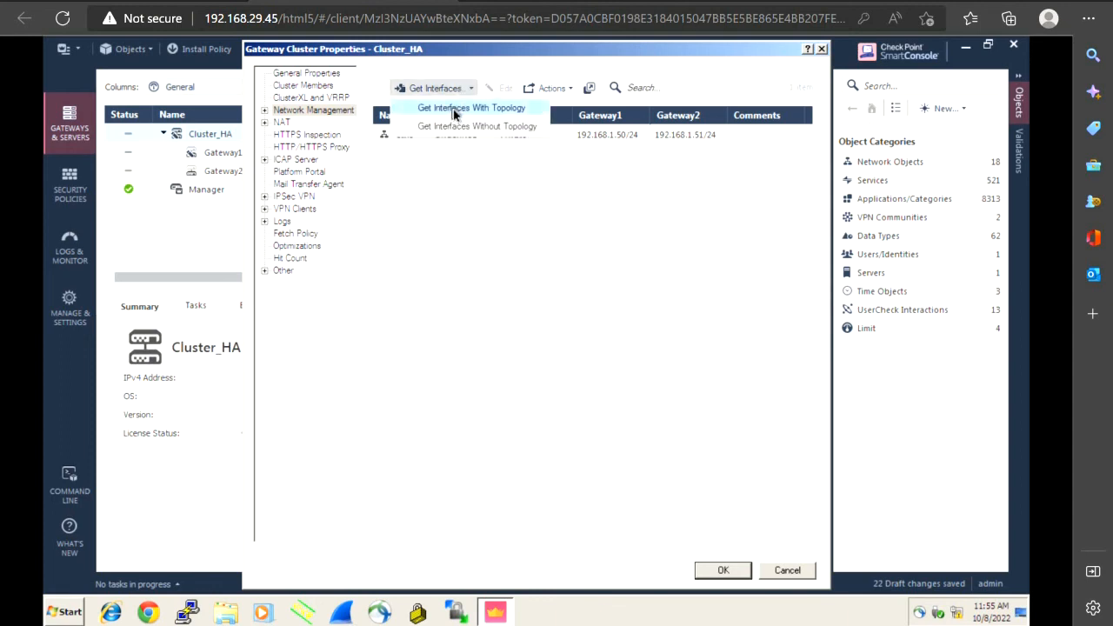
pyautogui.click(454, 111)
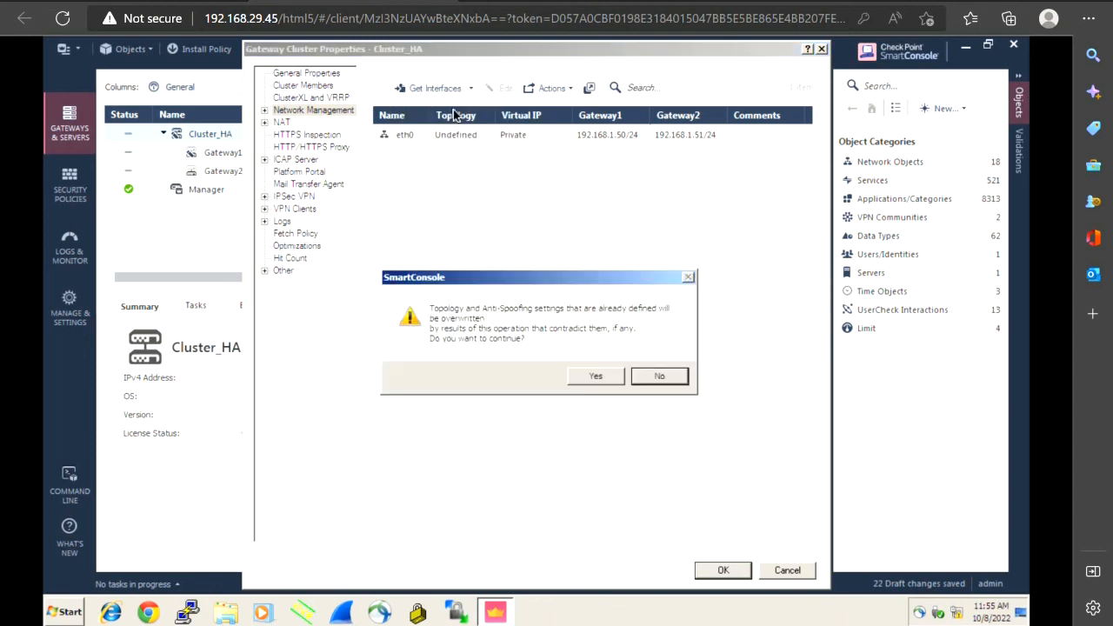
pyautogui.click(587, 379)
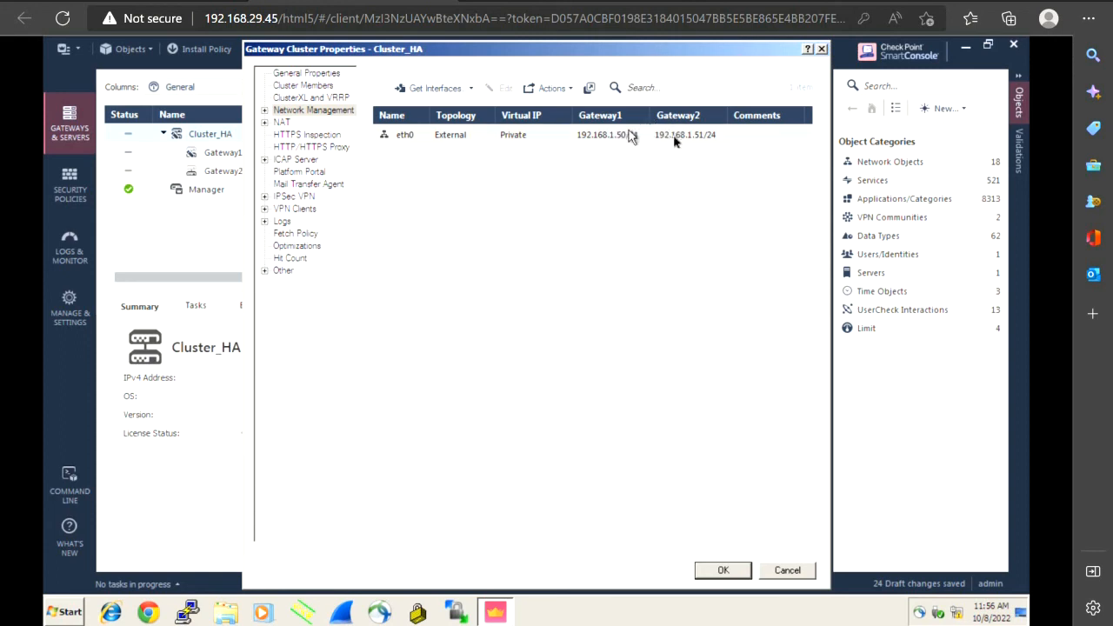
pyautogui.click(732, 572)
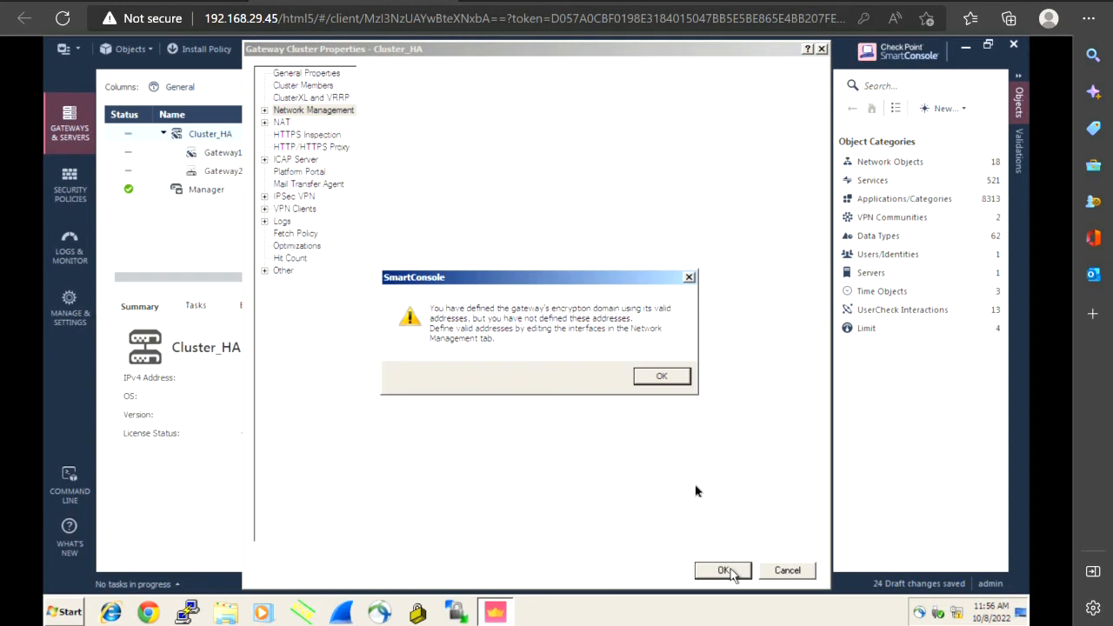
pyautogui.click(663, 377)
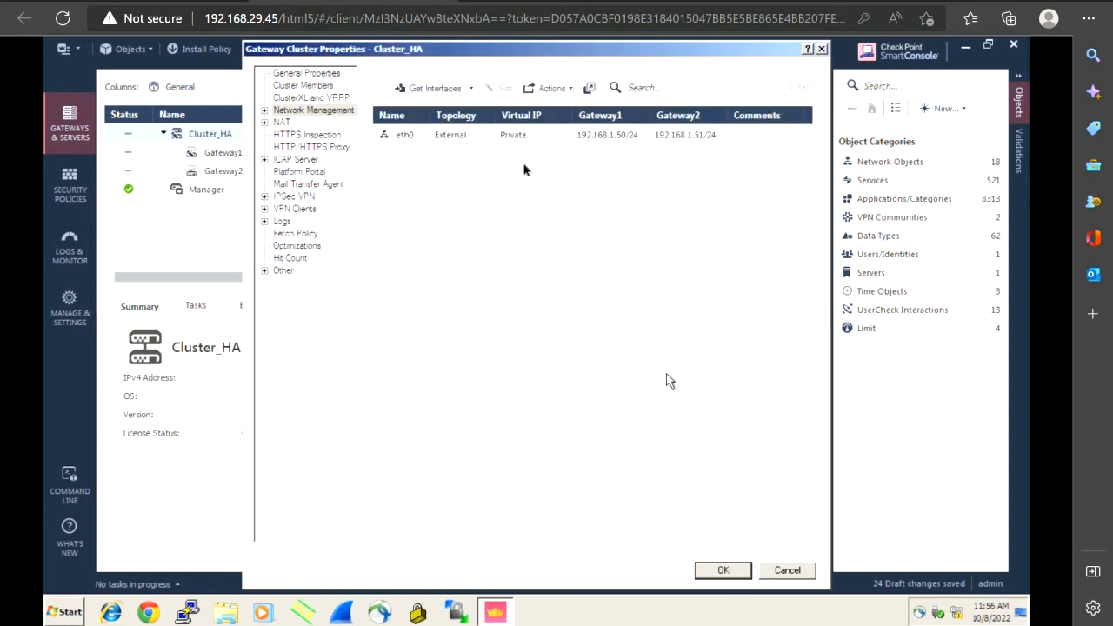
# Override eth0's topology to This Network (Internal), defined by interface IP and net mask, and apply
pyautogui.doubleClick(509, 137)
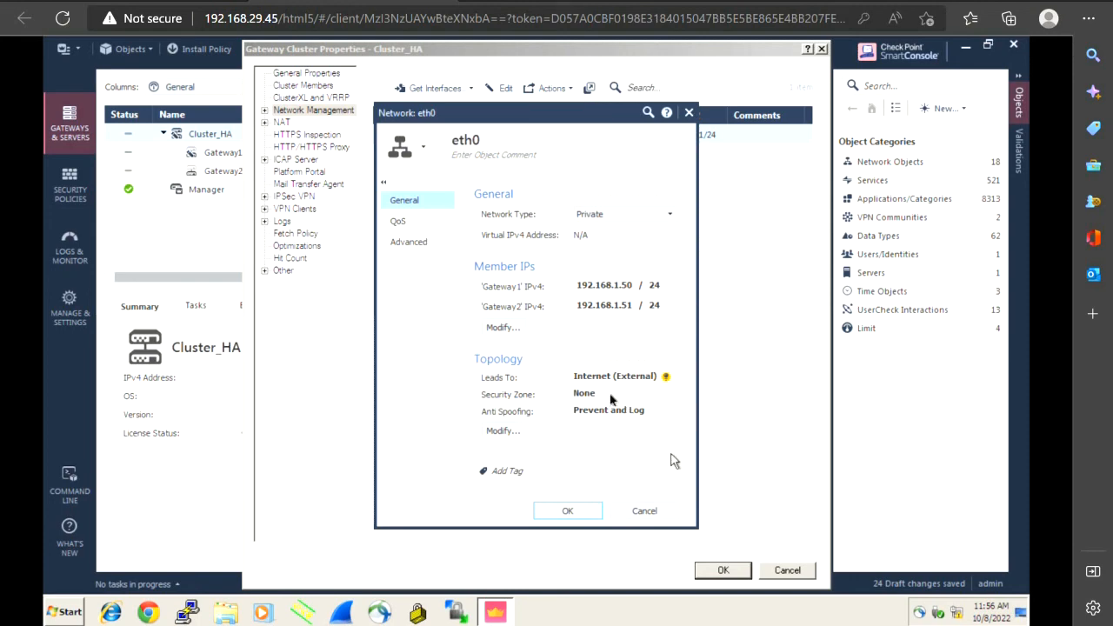
pyautogui.click(504, 432)
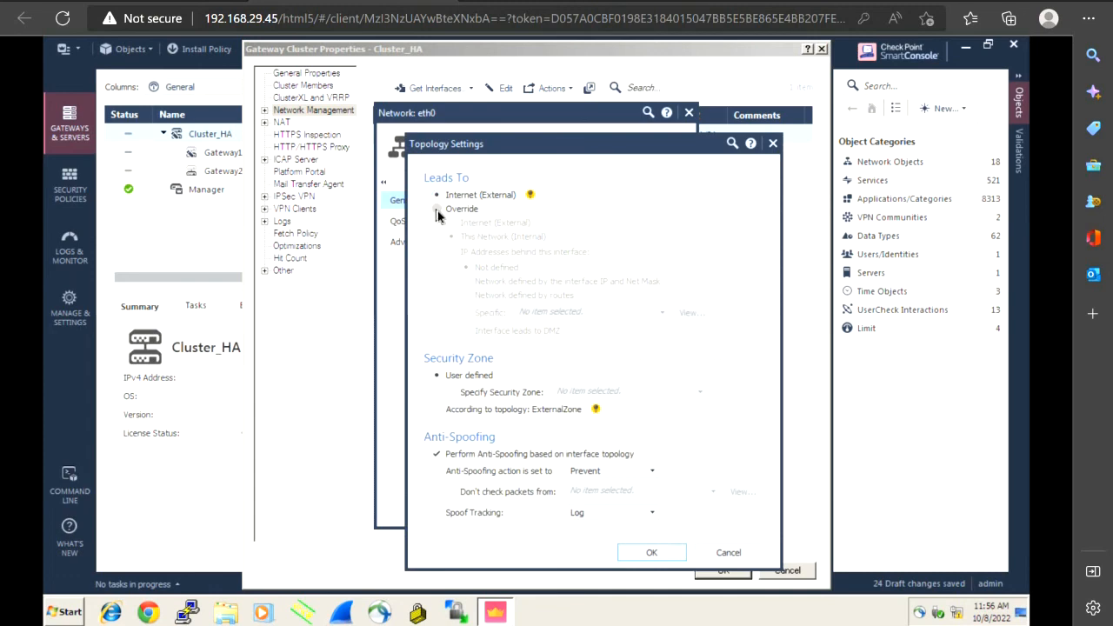
pyautogui.click(438, 211)
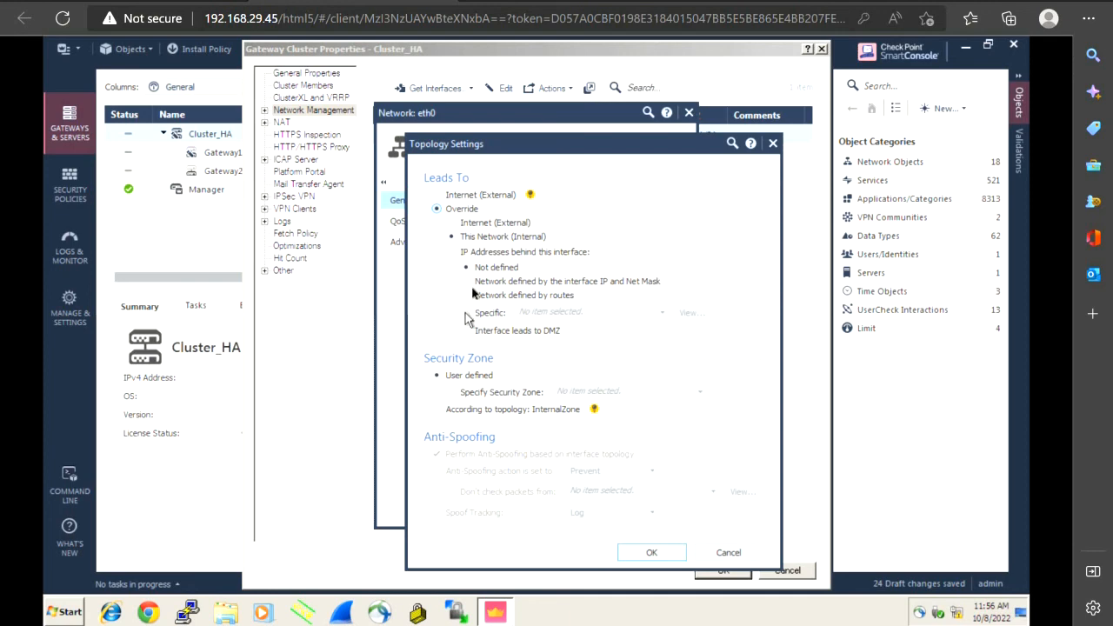
pyautogui.click(471, 285)
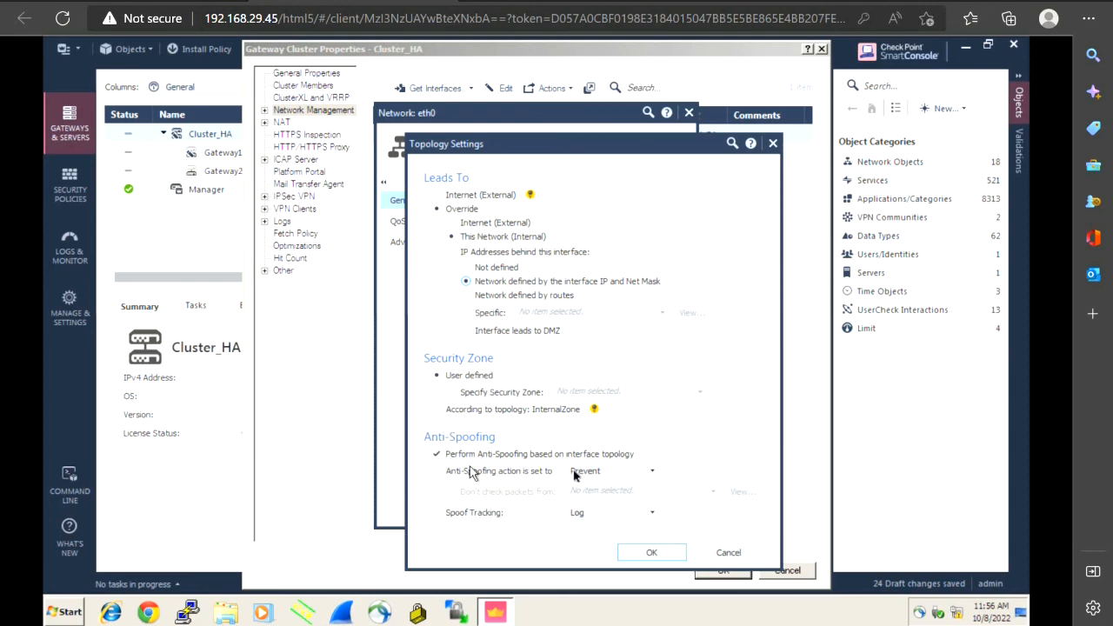
pyautogui.click(652, 553)
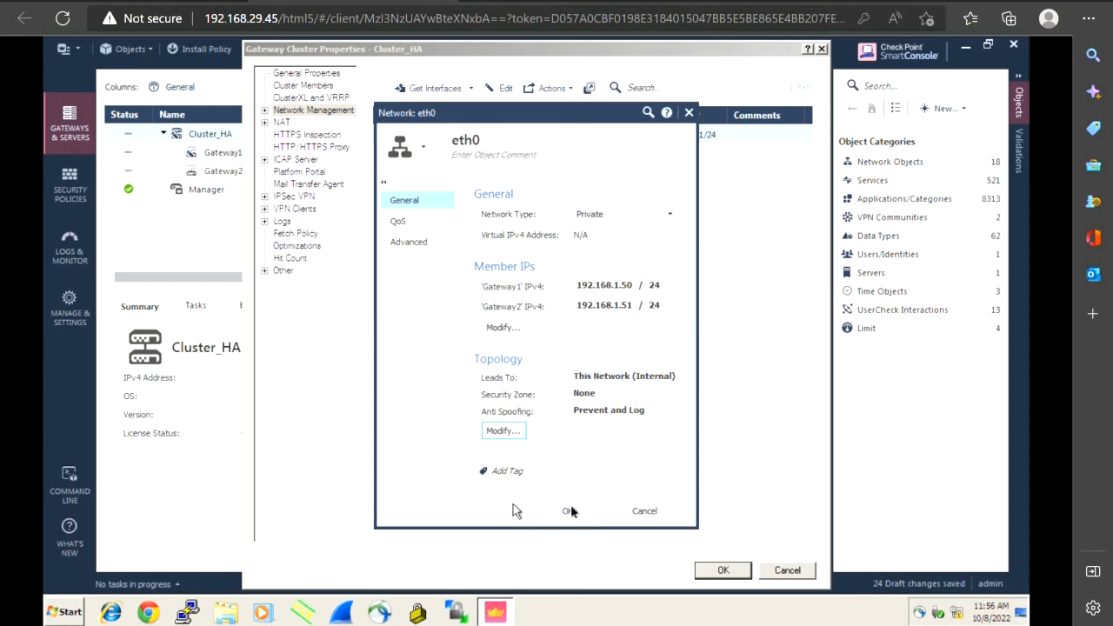
pyautogui.click(569, 511)
pyautogui.click(716, 575)
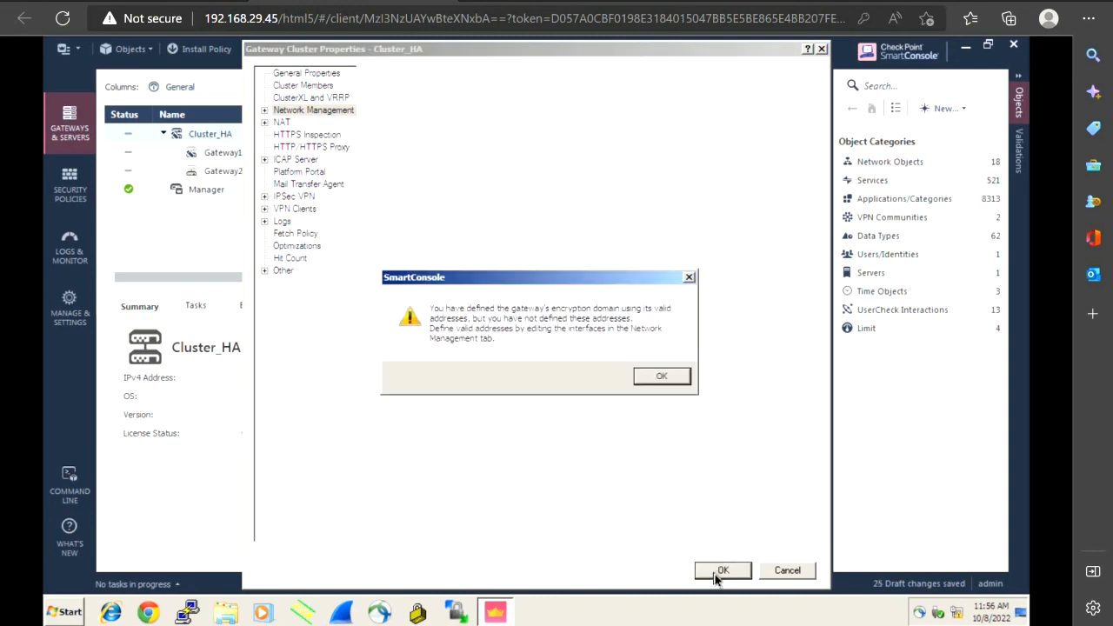
pyautogui.click(659, 383)
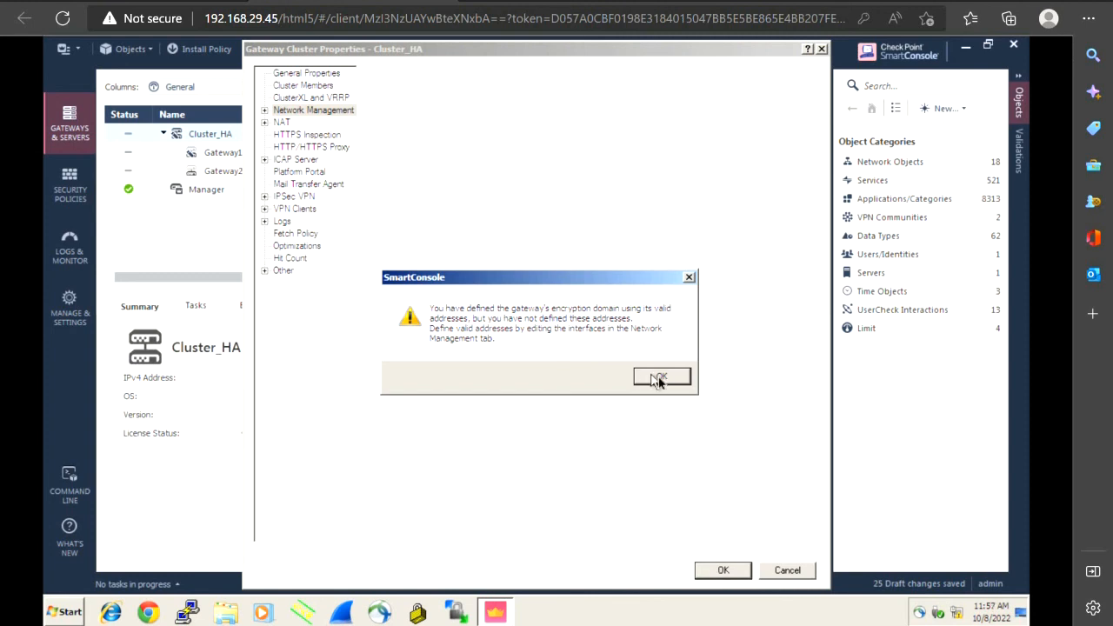